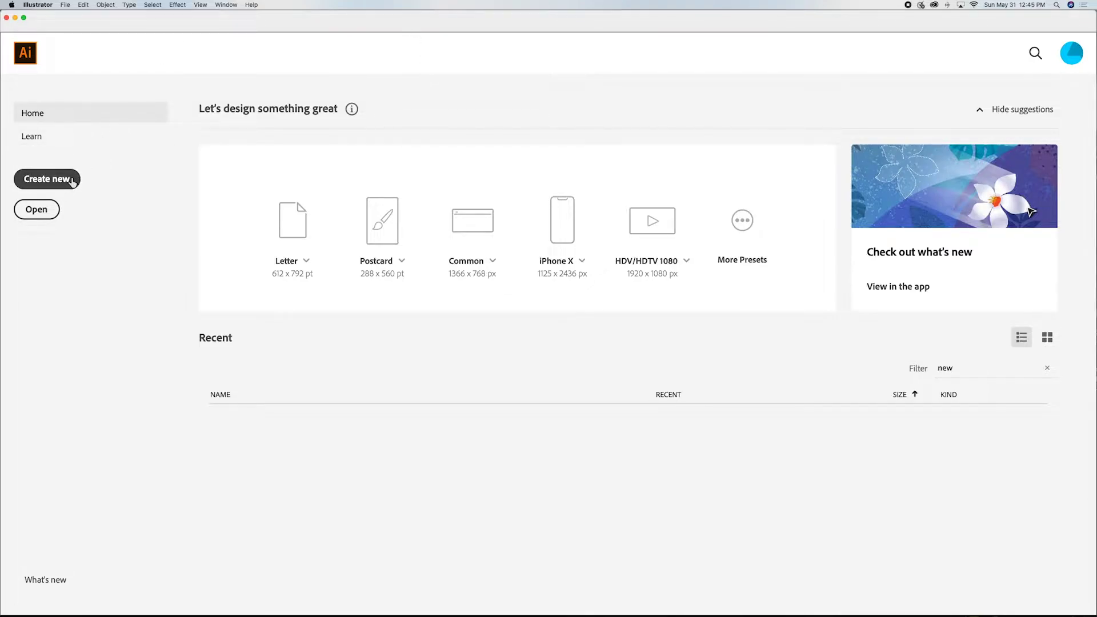
Create a new document from the 20 × 12 in preset, named 'Puzzle'
{"action": "left_click", "coordinate": [73, 182]}
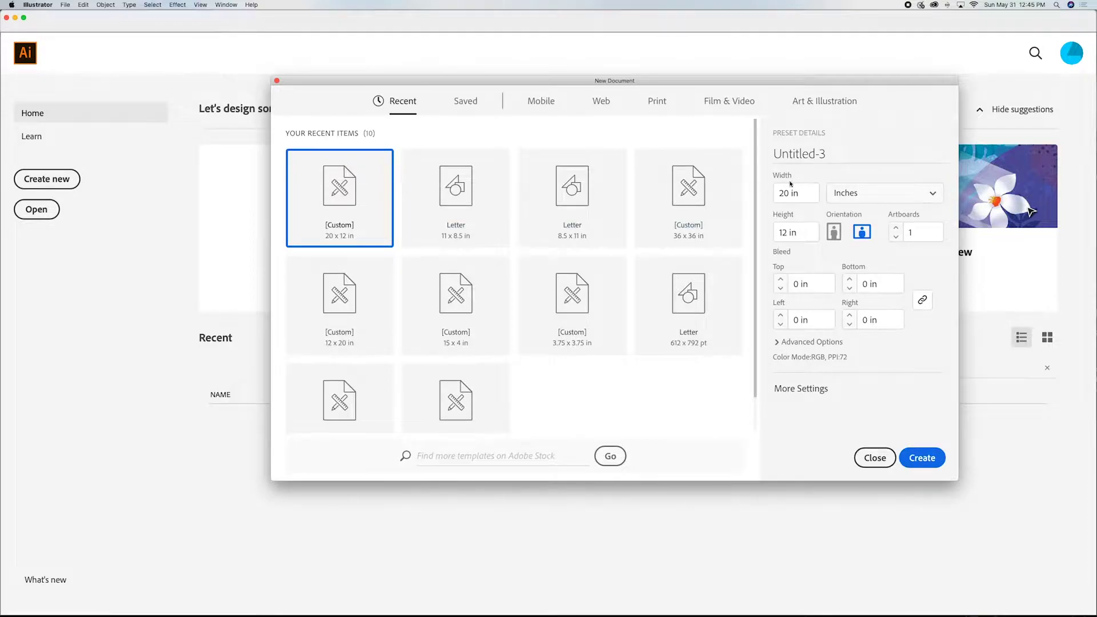
{"action": "left_click_drag", "start_coordinate": [828, 153], "coordinate": [761, 153]}
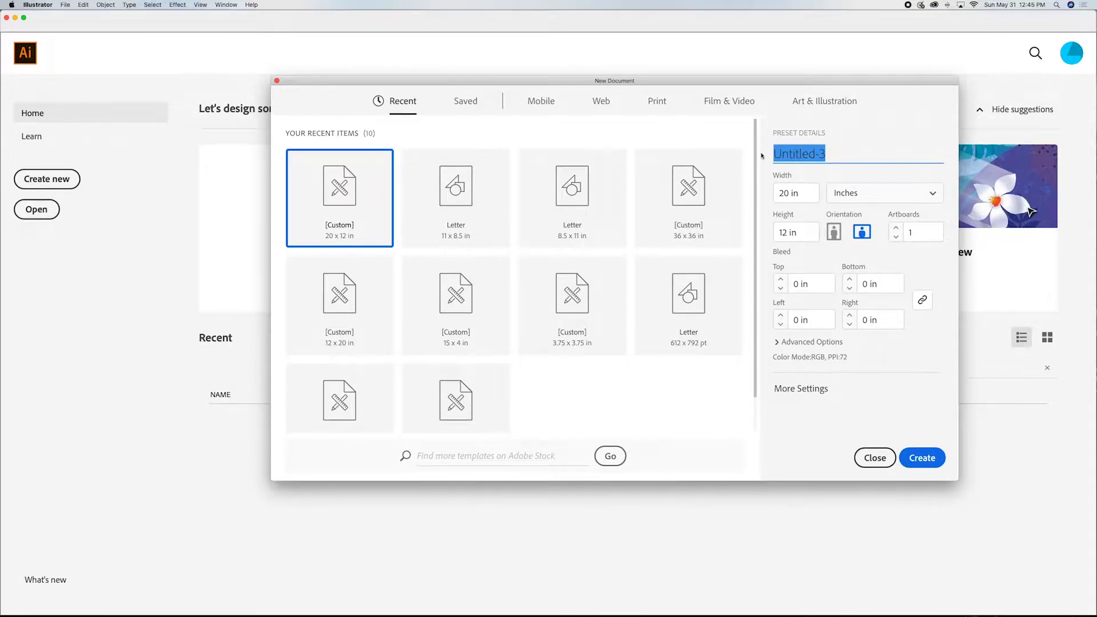
{"action": "type", "text": "Puzzle"}
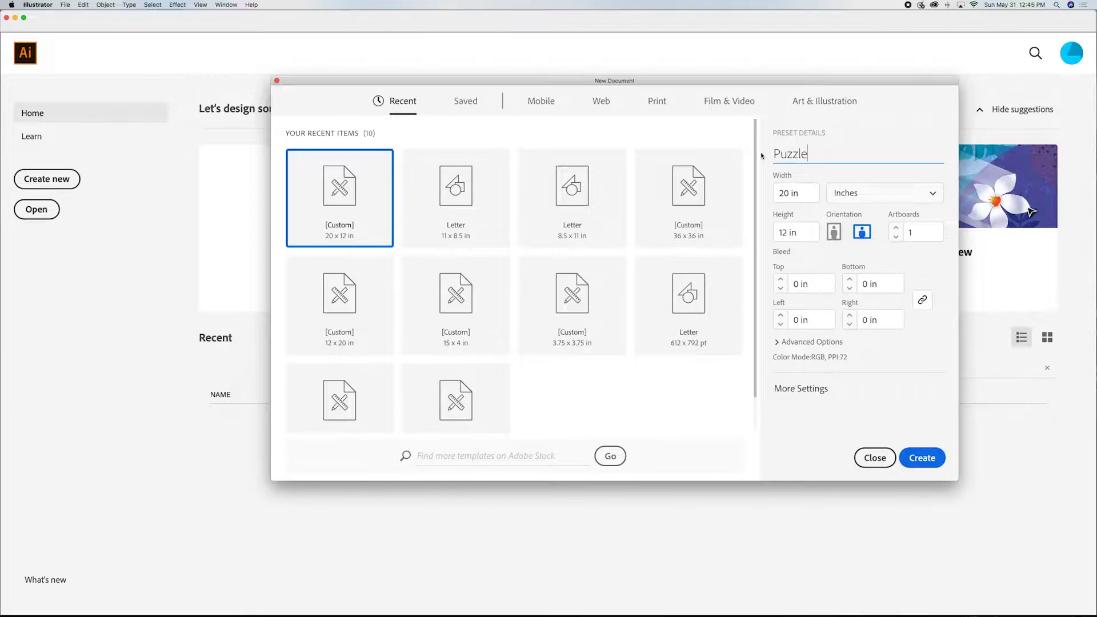
{"action": "key", "text": "Return"}
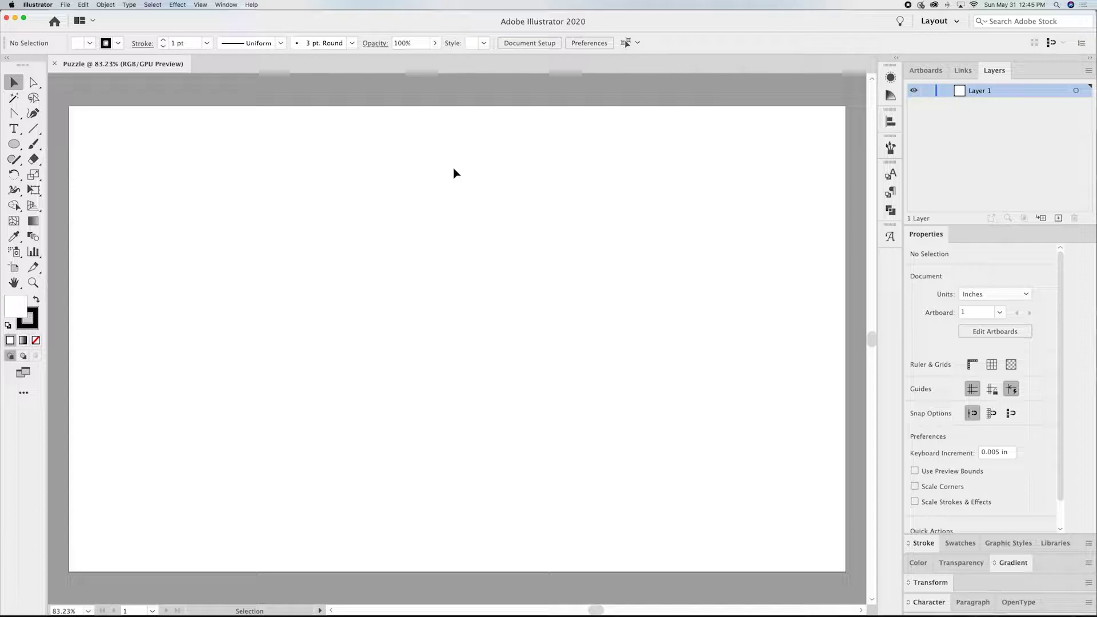
Draw a 5.325 × 5.325 in square and drag it toward the upper left of the artboard
{"action": "left_click", "coordinate": [13, 144]}
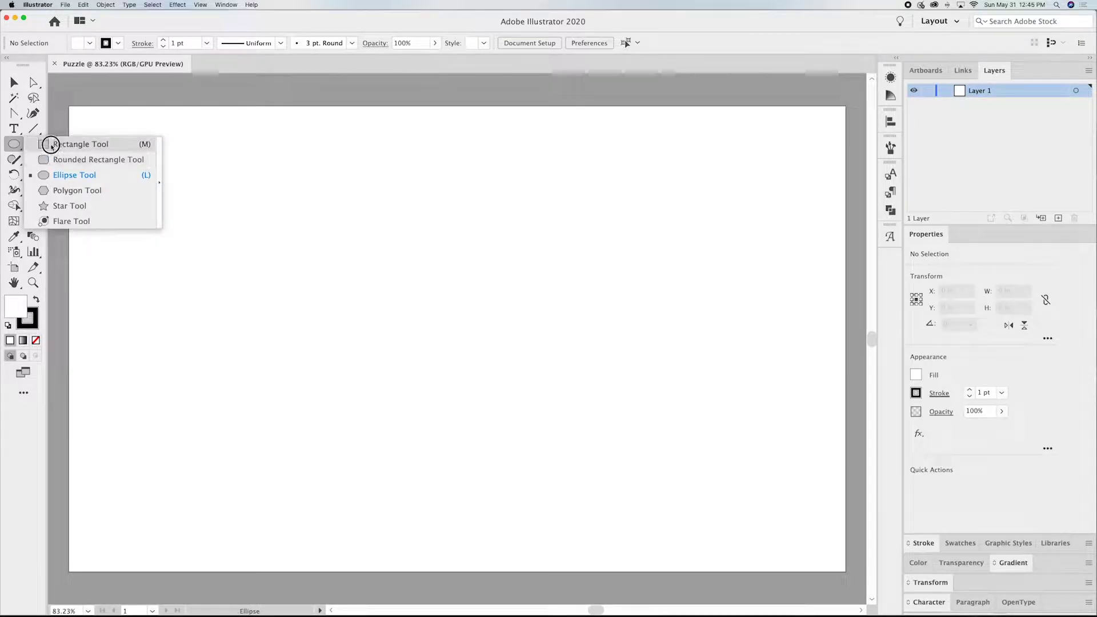
{"action": "left_click", "coordinate": [51, 145]}
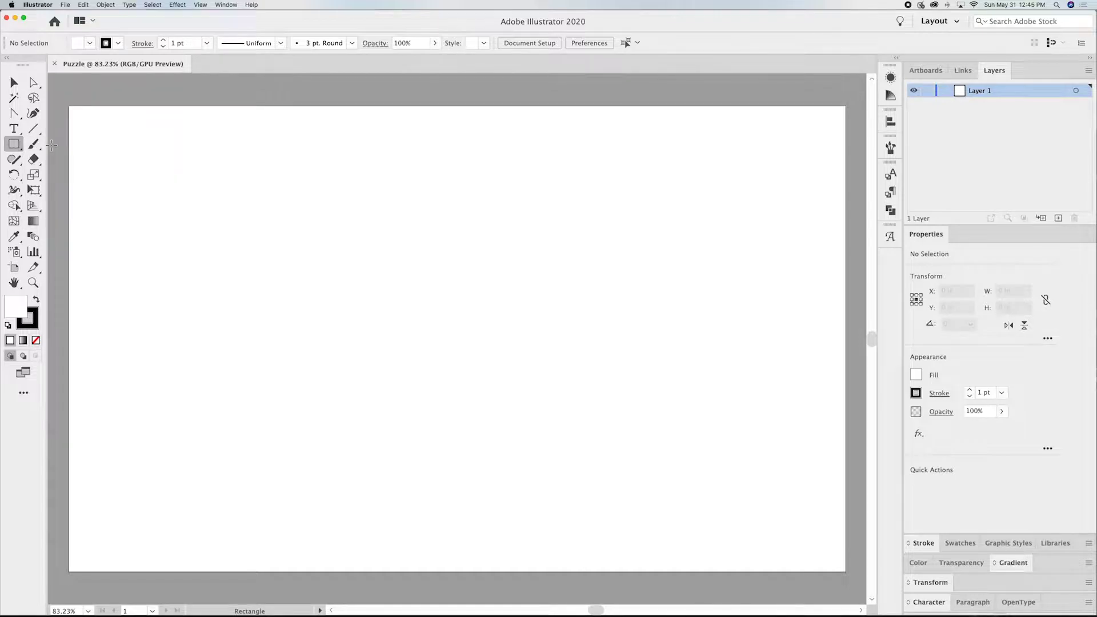
{"action": "left_click", "coordinate": [461, 282]}
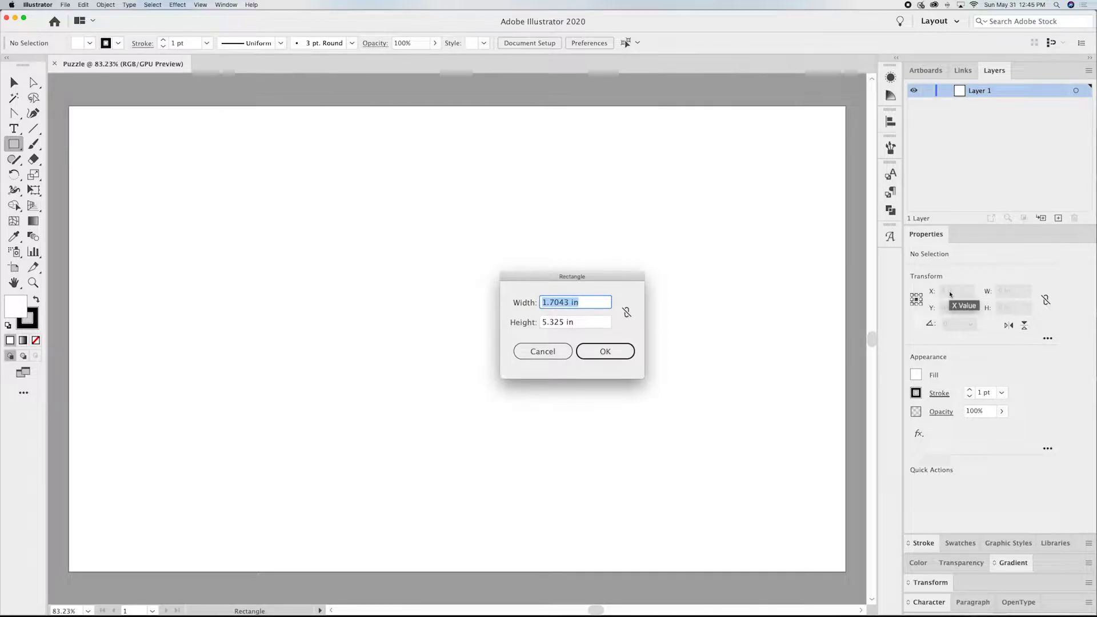
{"action": "type", "text": "5.325"}
{"action": "key", "text": "Tab"}
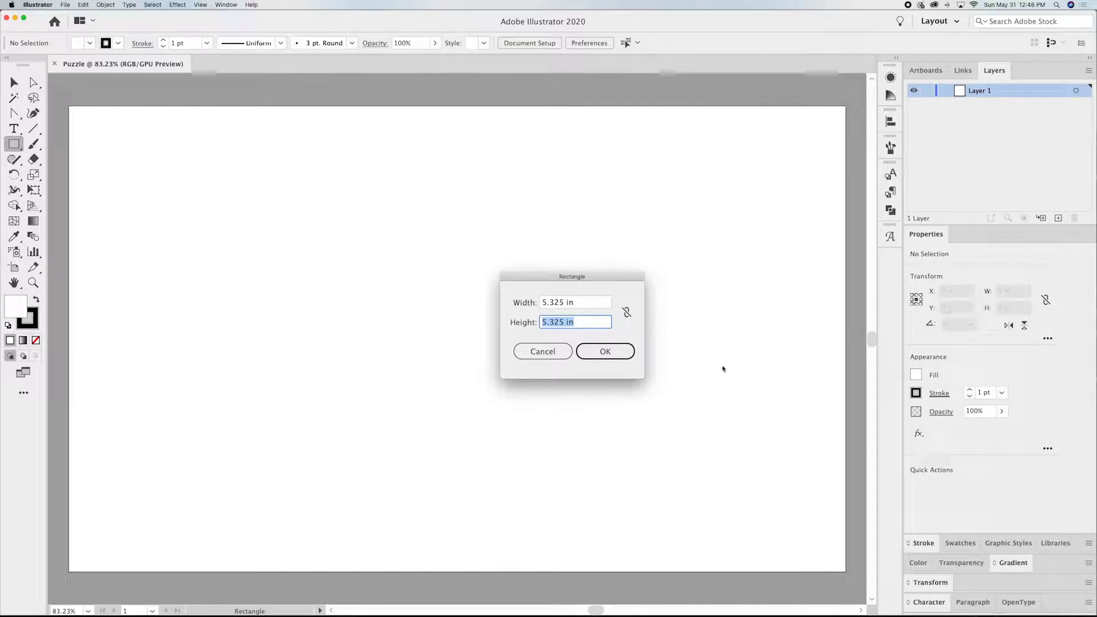
{"action": "left_click", "coordinate": [628, 353]}
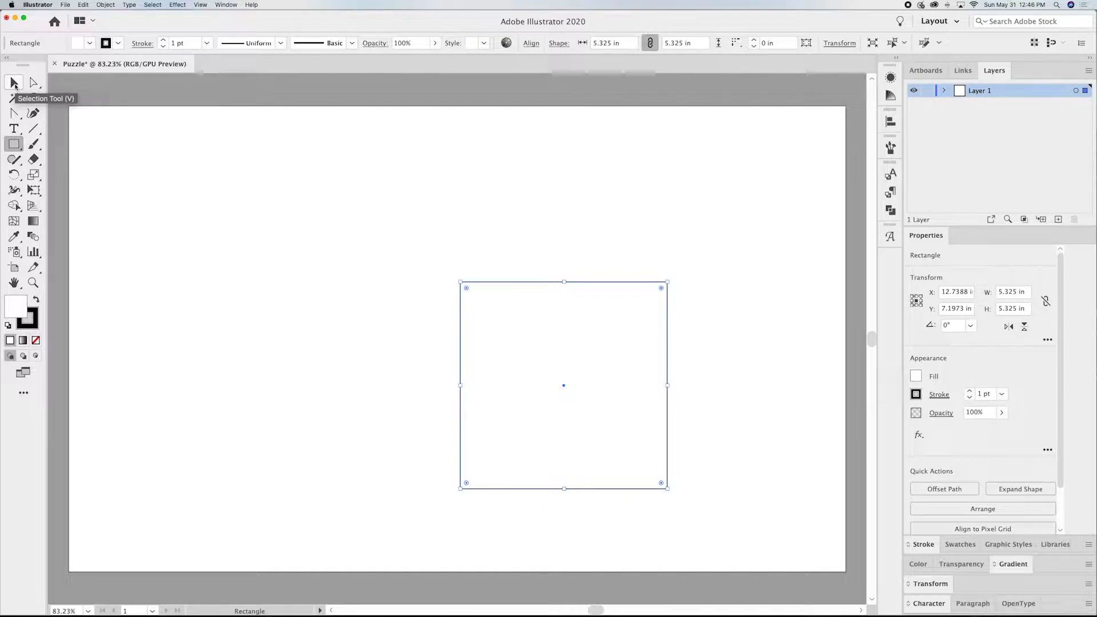
{"action": "left_click", "coordinate": [13, 84]}
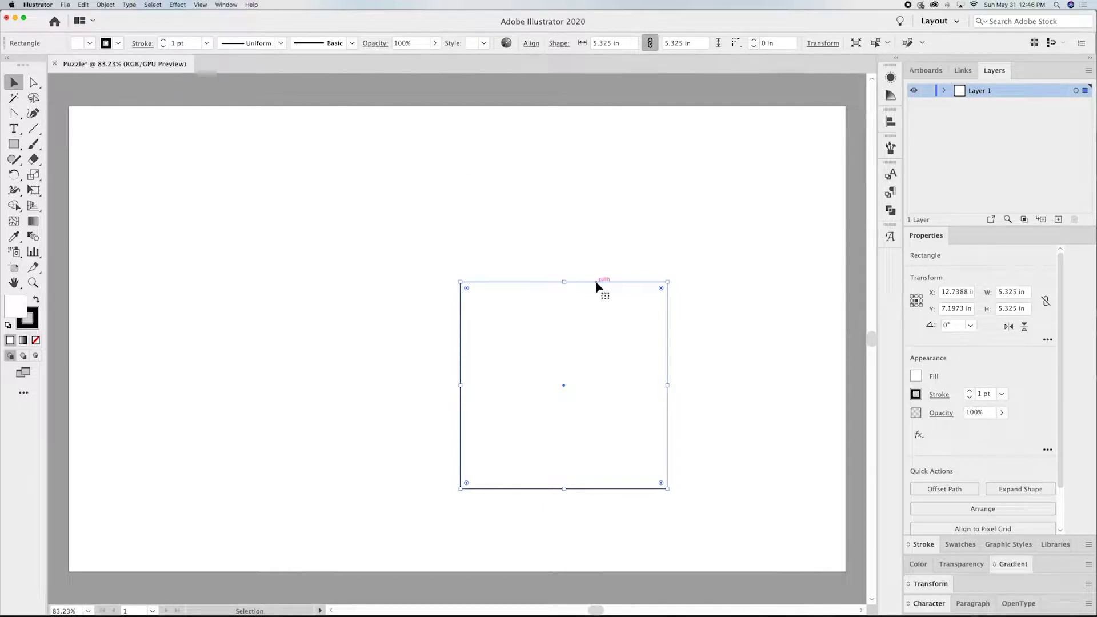
{"action": "left_click_drag", "start_coordinate": [596, 285], "coordinate": [485, 218]}
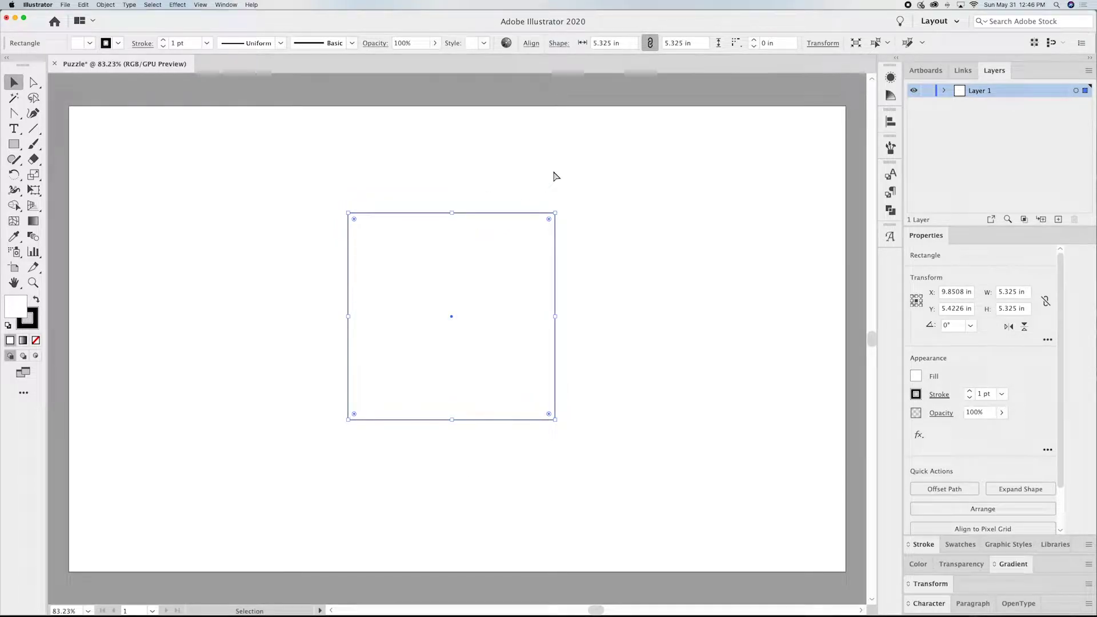
Zoom in, rename Layer 1 to 'Outline' and lock it
{"action": "key", "text": "super+equal"}
{"action": "key", "text": "super+equal"}
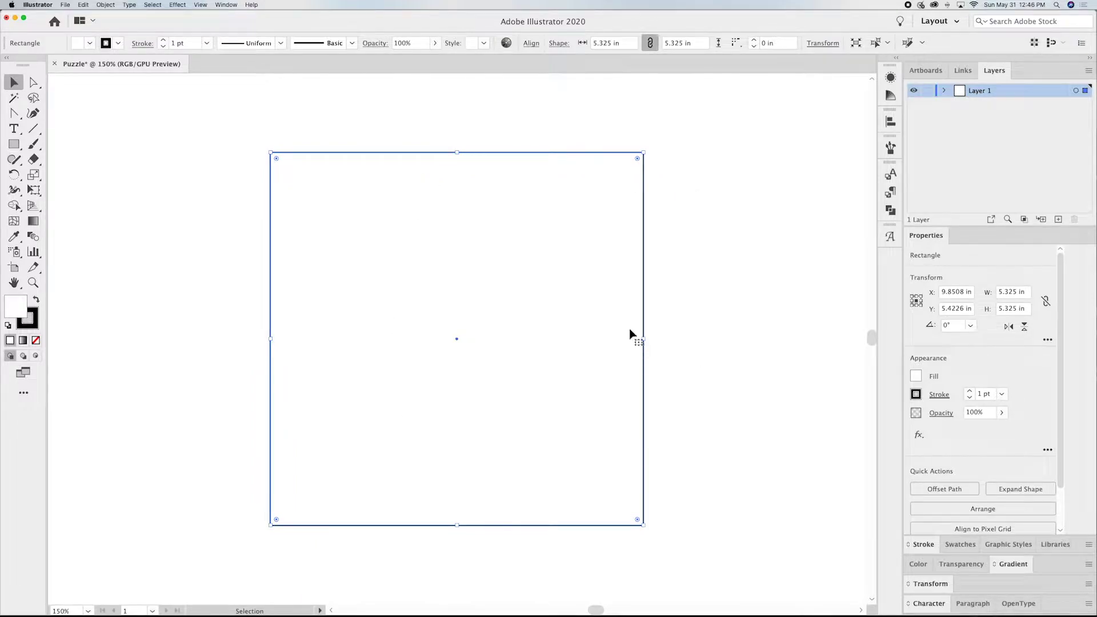
{"action": "double_click", "coordinate": [981, 91]}
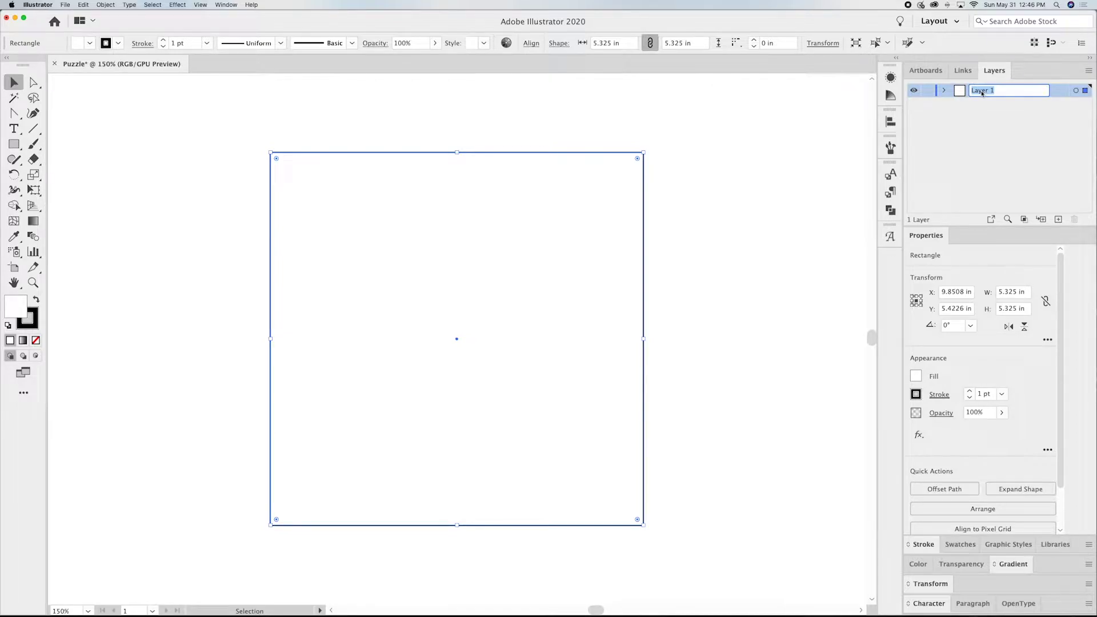
{"action": "type", "text": "Outline"}
{"action": "left_click", "coordinate": [995, 133]}
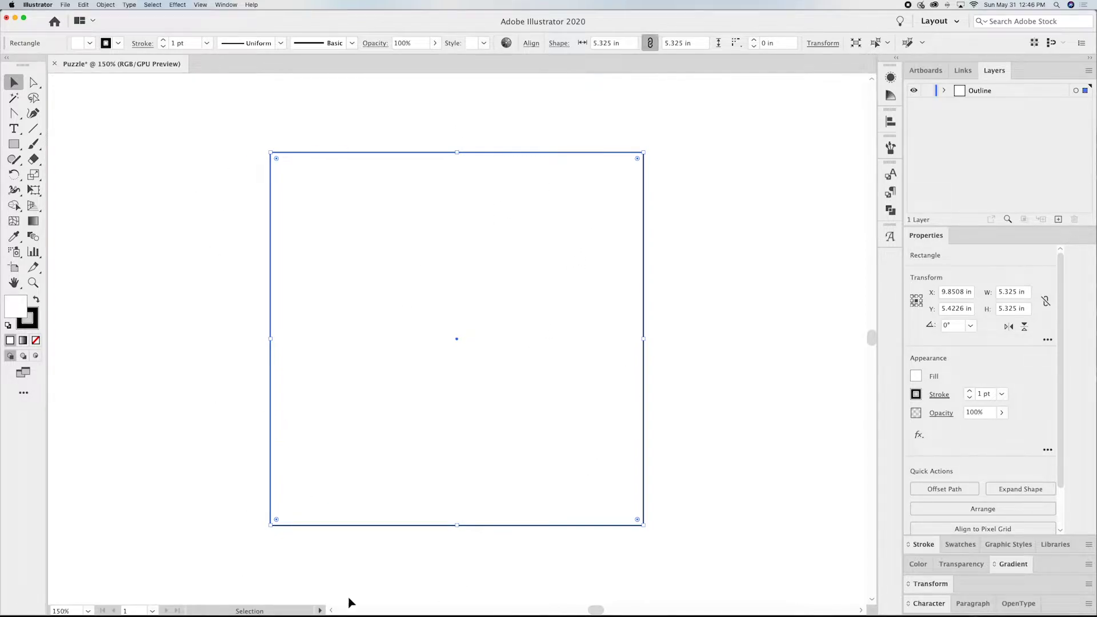
{"action": "left_click", "coordinate": [928, 91]}
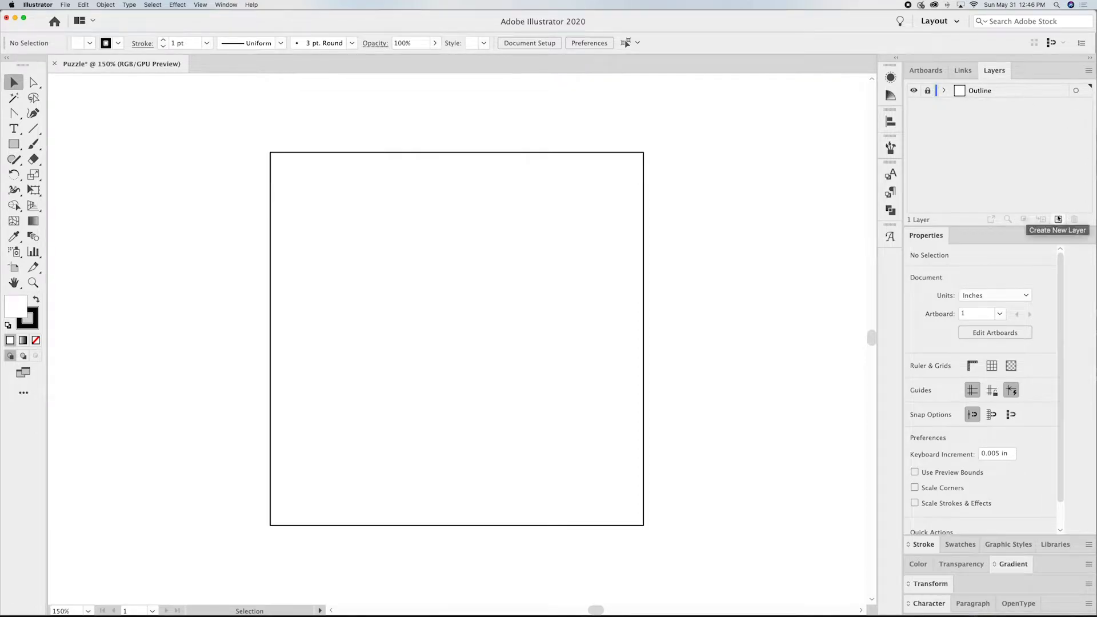
Add a new layer above Outline and name it 'Puzzle'
{"action": "left_click", "coordinate": [1058, 219]}
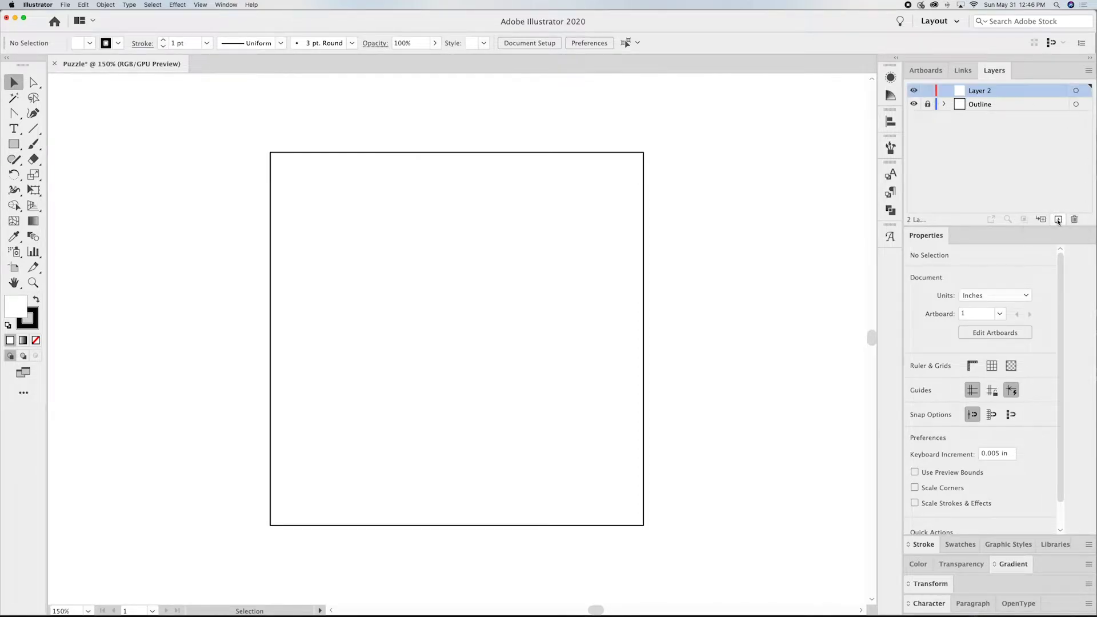
{"action": "double_click", "coordinate": [981, 91]}
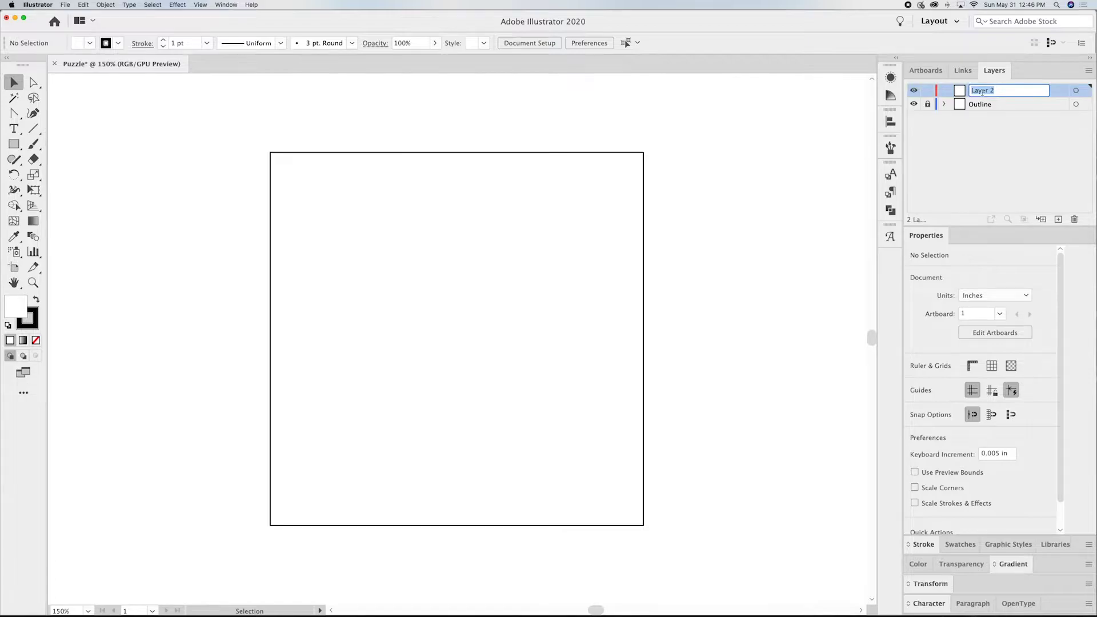
{"action": "type", "text": "Puzzle"}
{"action": "left_click", "coordinate": [1037, 169]}
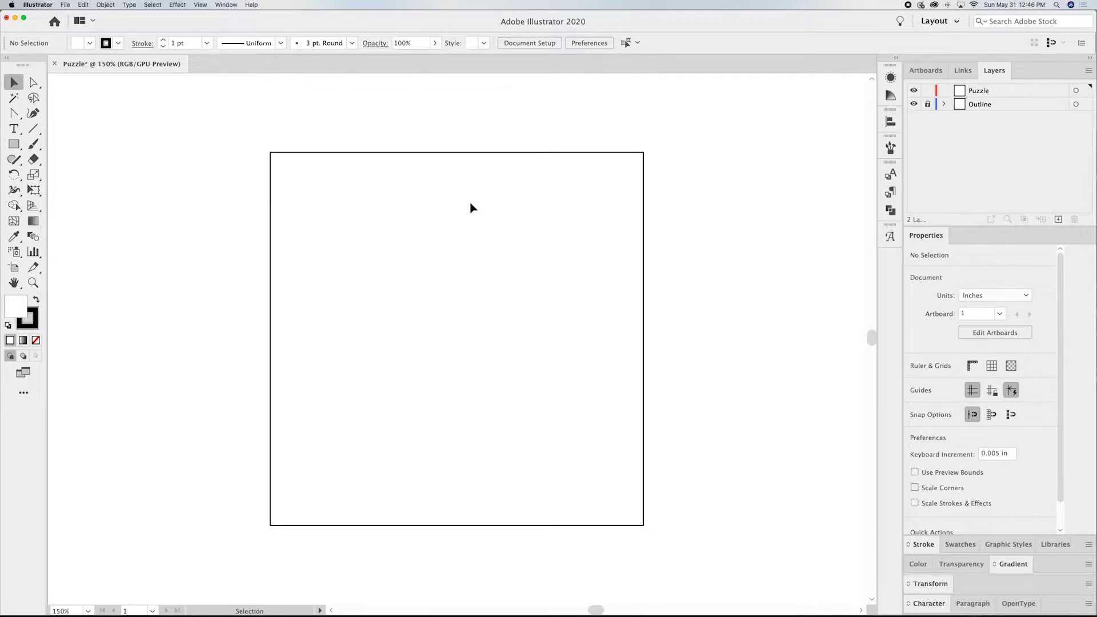
Draw a horizontal line across the square's top edge, overhanging both sides slightly
{"action": "left_click", "coordinate": [40, 130]}
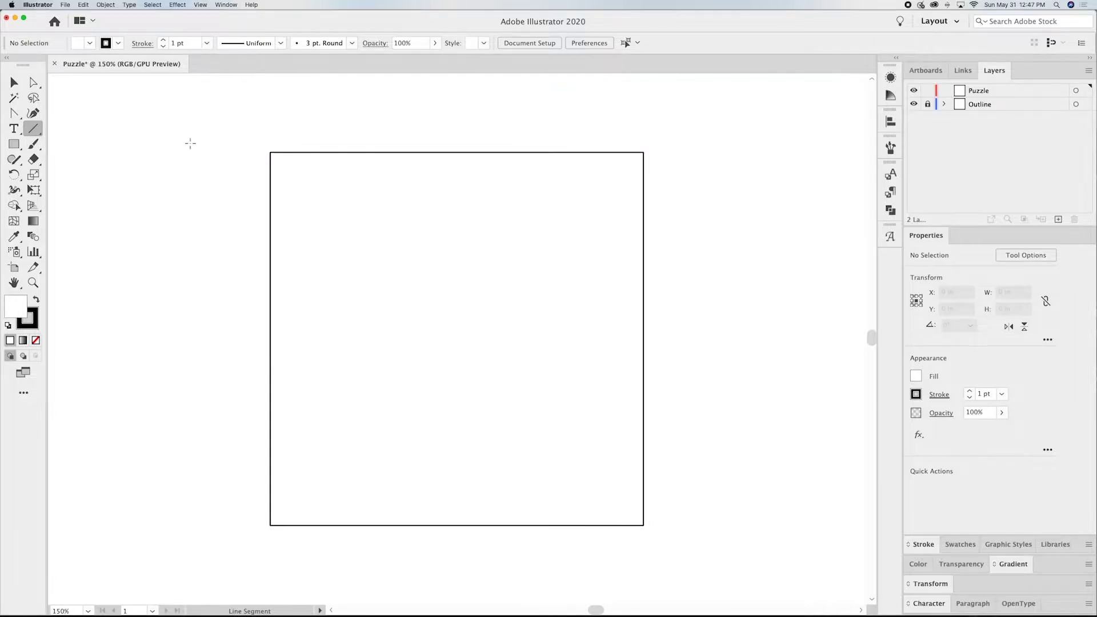
{"action": "left_click_drag", "start_coordinate": [254, 152], "coordinate": [663, 153]}
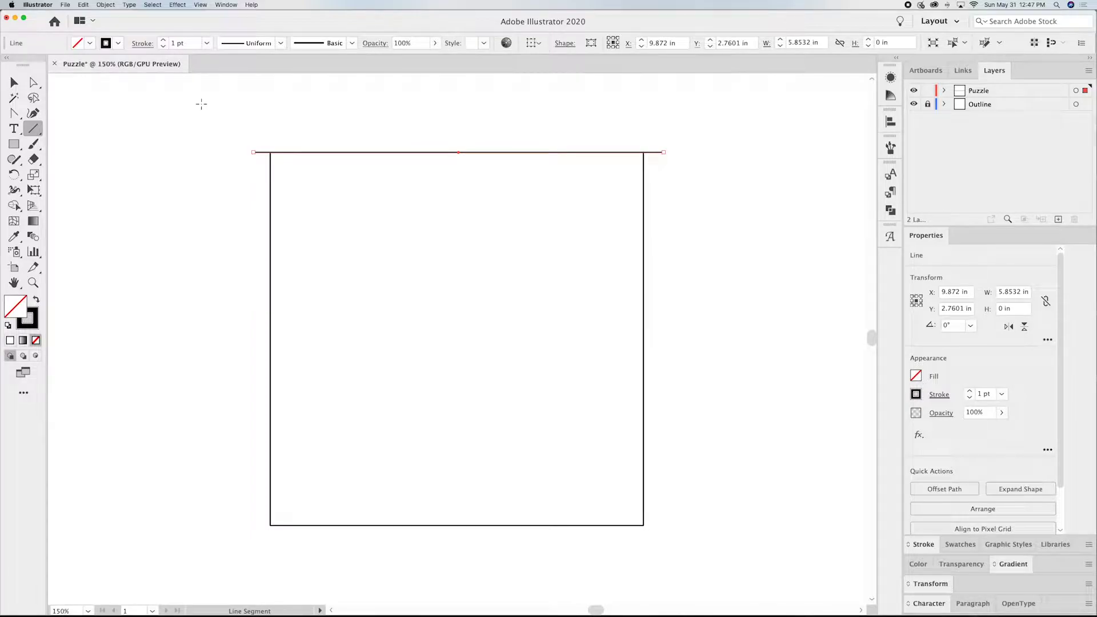
{"action": "left_click", "coordinate": [14, 83]}
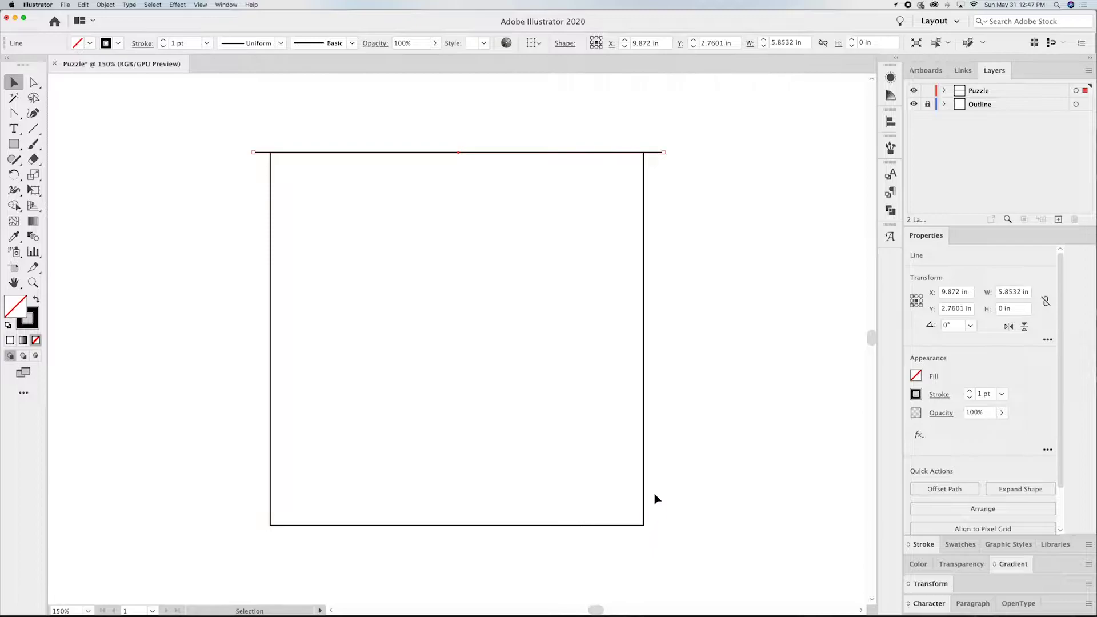
Apply a Transform effect moving the line down 5.325/5 in with 5 copies
{"action": "left_click", "coordinate": [176, 5]}
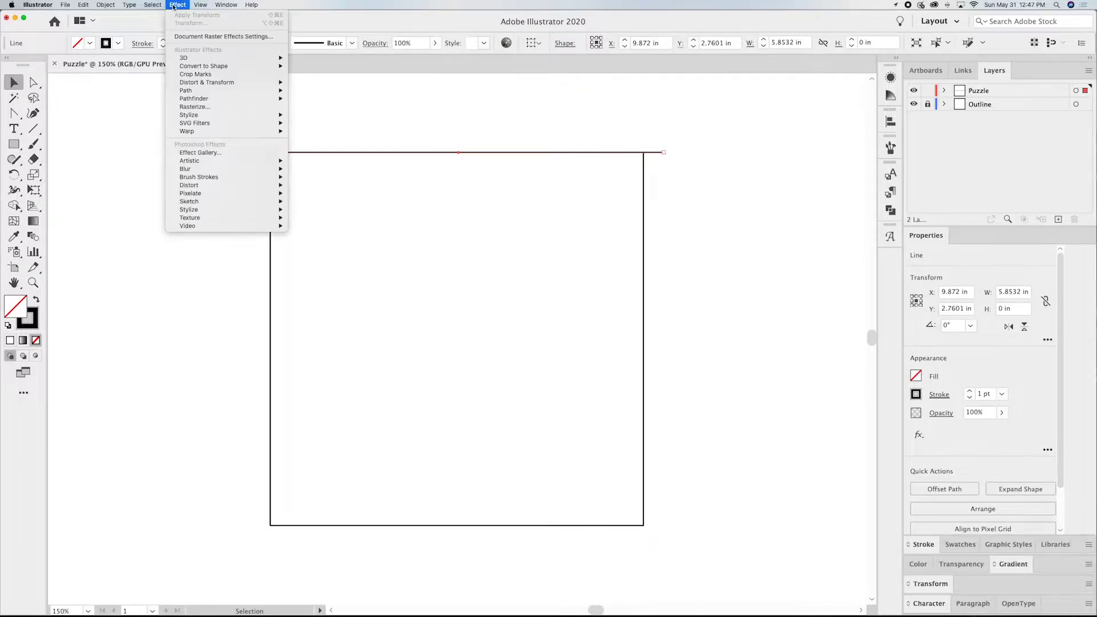
{"action": "mouse_move", "coordinate": [201, 84]}
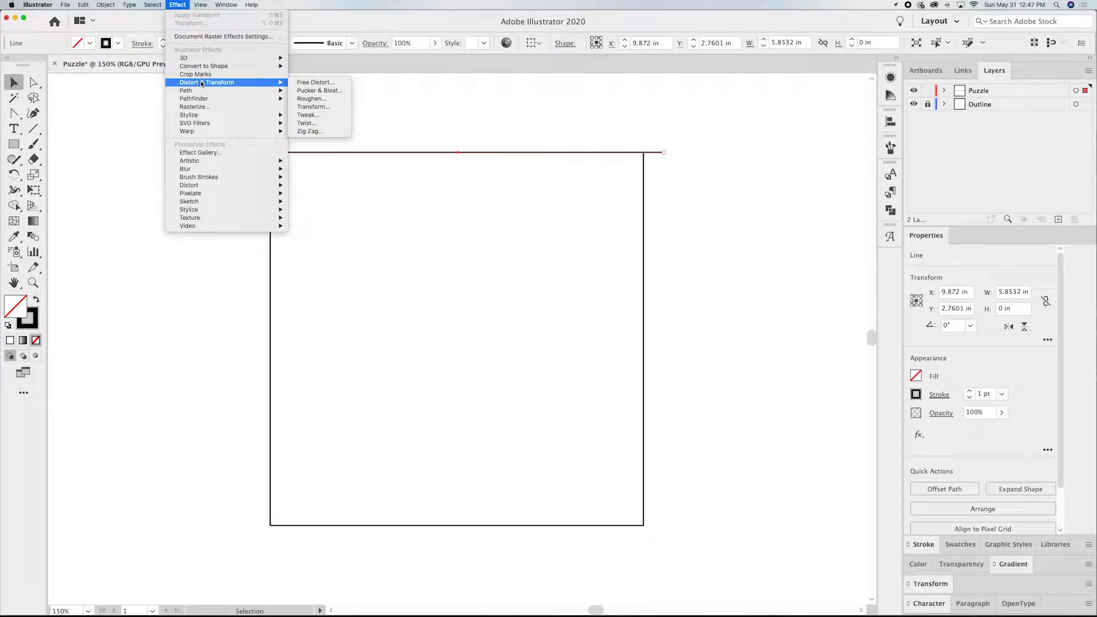
{"action": "left_click", "coordinate": [320, 107]}
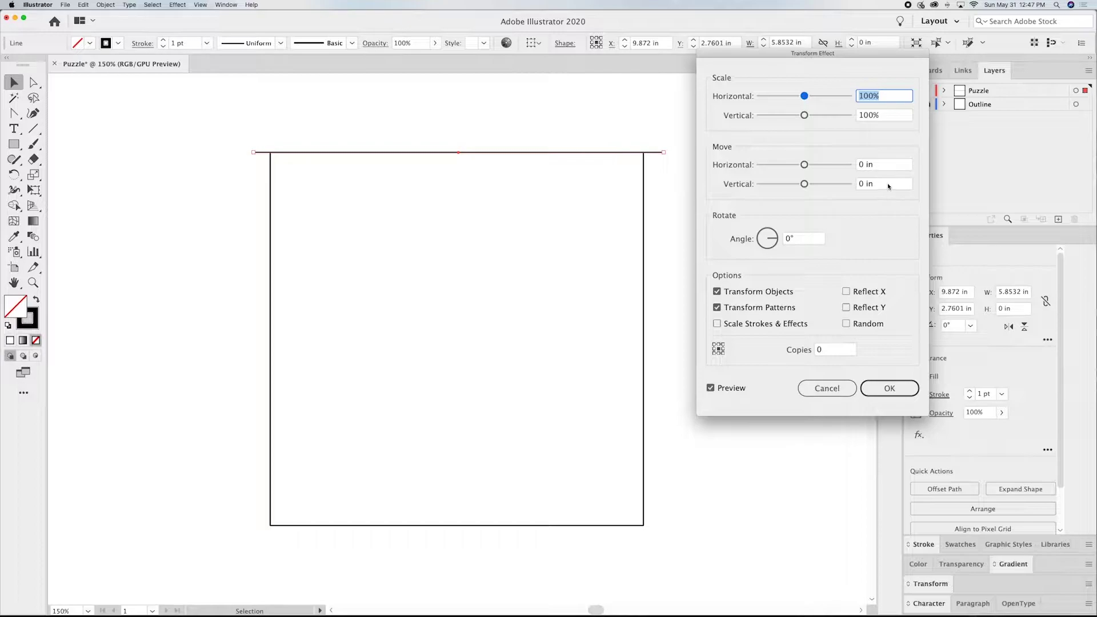
{"action": "left_click_drag", "start_coordinate": [887, 184], "coordinate": [855, 183]}
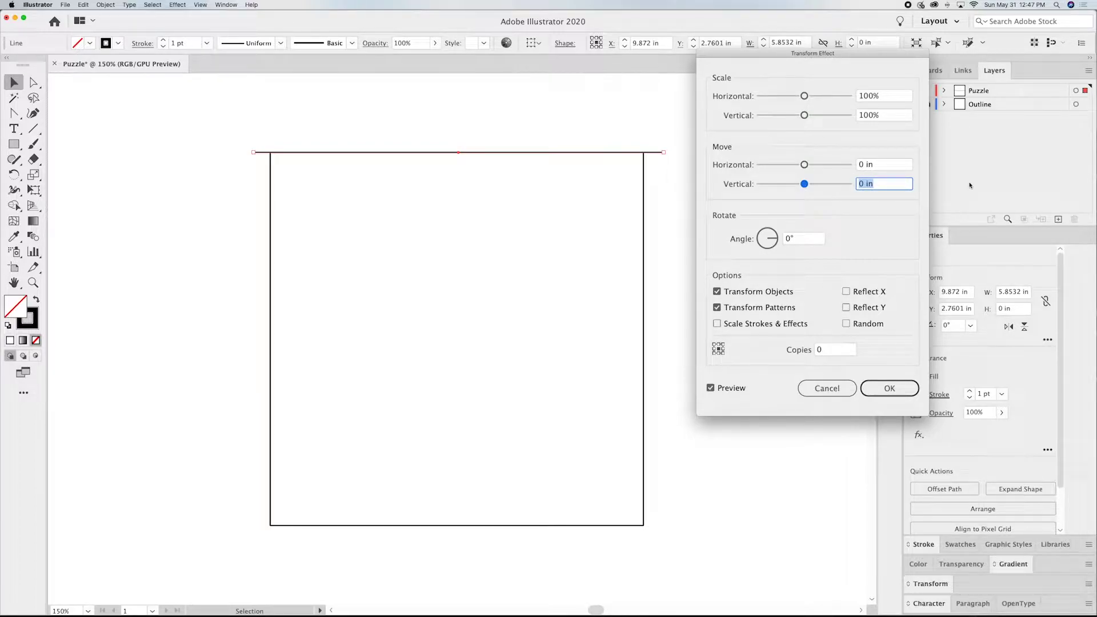
{"action": "type", "text": "5.325/5"}
{"action": "left_click", "coordinate": [847, 347]}
{"action": "type", "text": "5"}
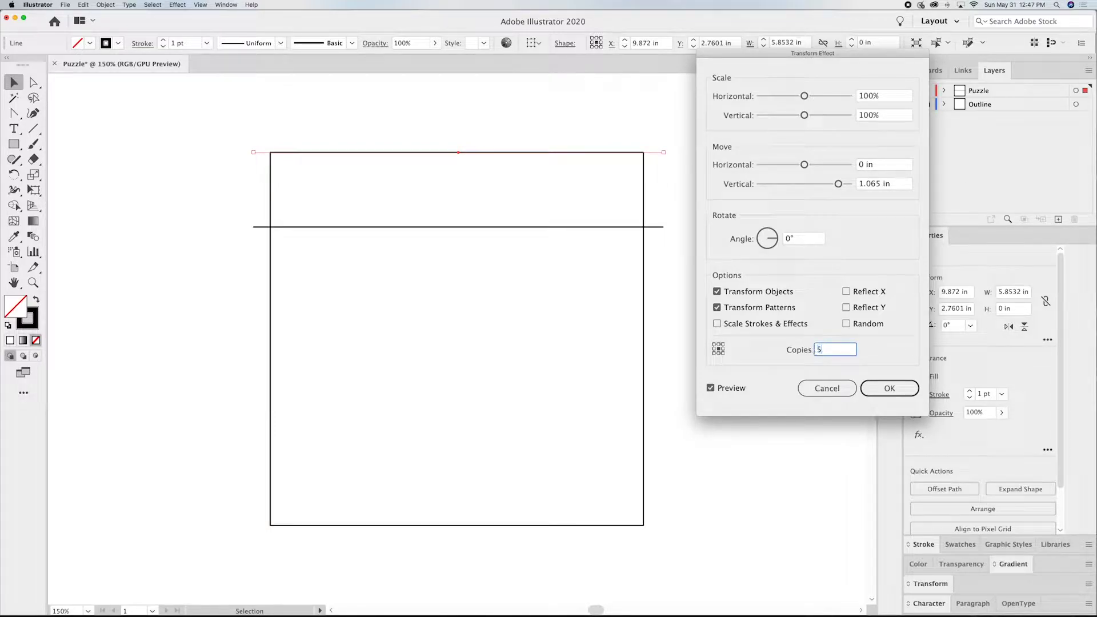
{"action": "key", "text": "Return"}
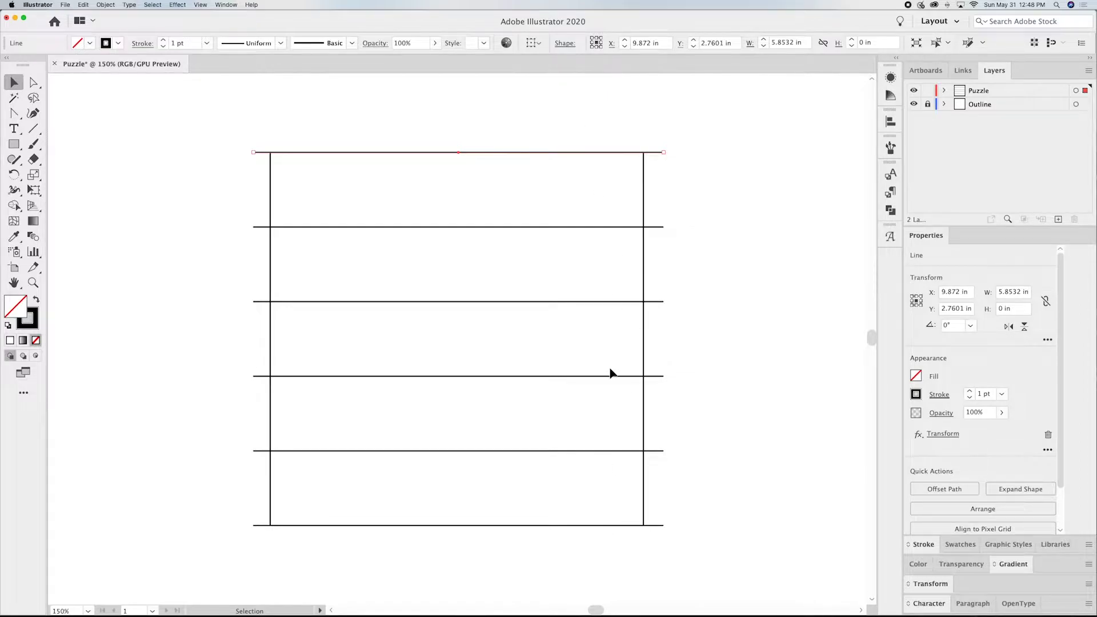
Draw a 1.6986 × 5.325 in rectangle along the left side of the lines and select it
{"action": "left_click", "coordinate": [753, 287]}
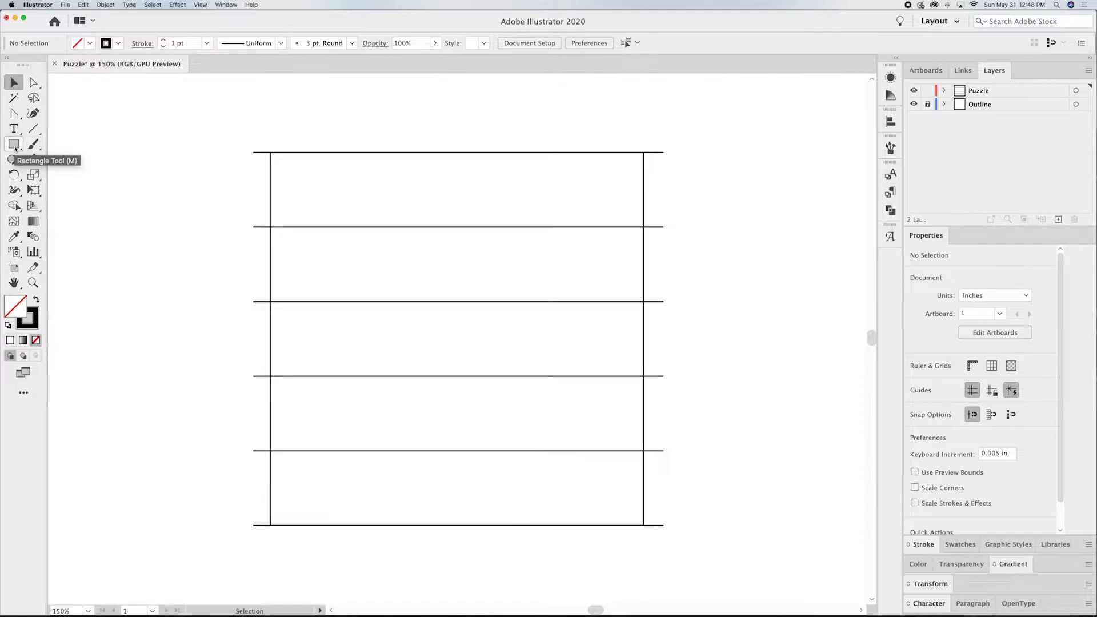
{"action": "left_click", "coordinate": [15, 145]}
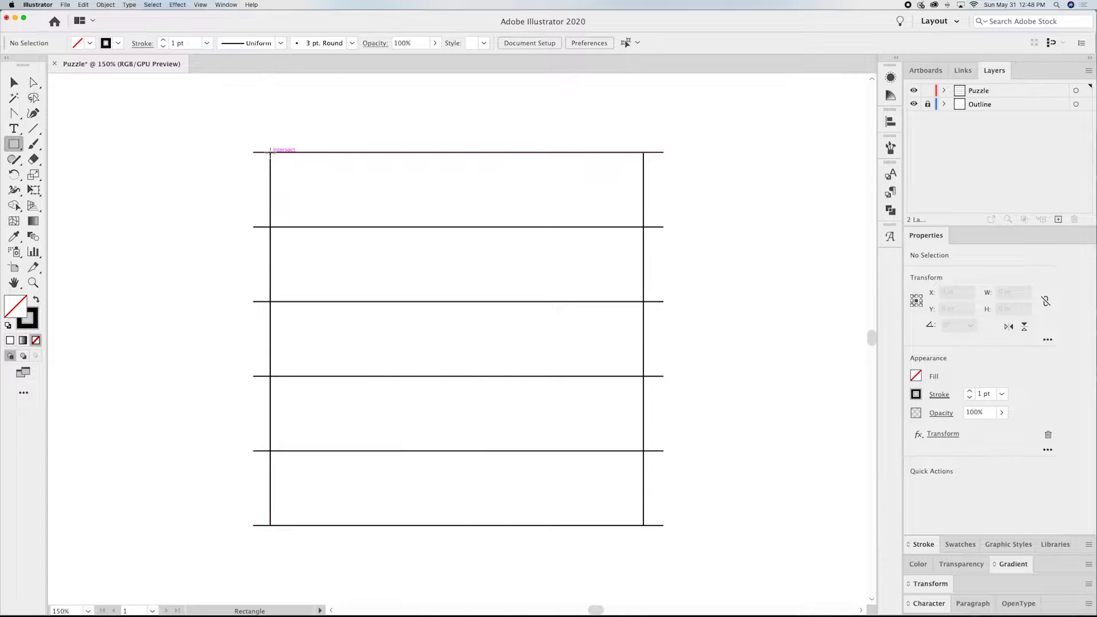
{"action": "left_click", "coordinate": [270, 152]}
{"action": "left_click_drag", "start_coordinate": [269, 152], "coordinate": [152, 526]}
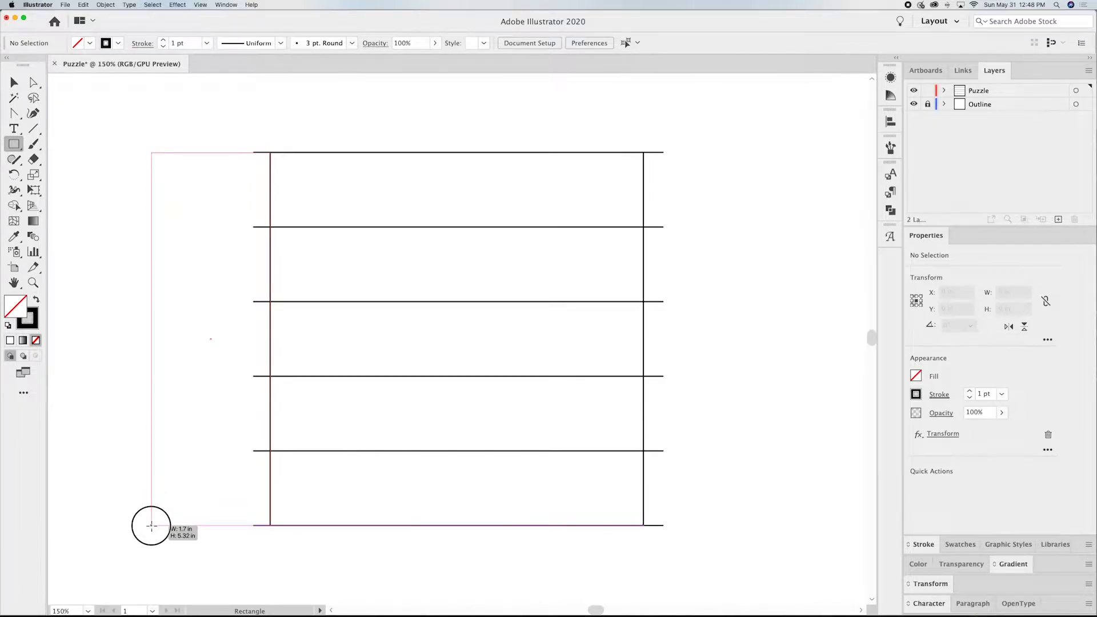
{"action": "left_click_drag", "start_coordinate": [151, 526], "coordinate": [151, 525]}
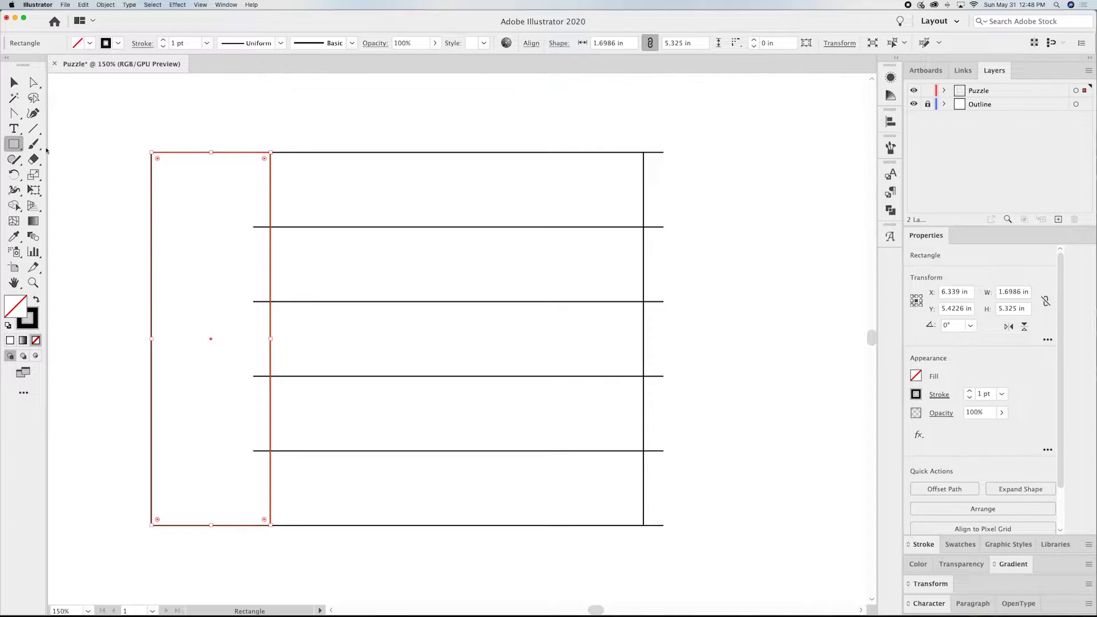
{"action": "left_click", "coordinate": [14, 82]}
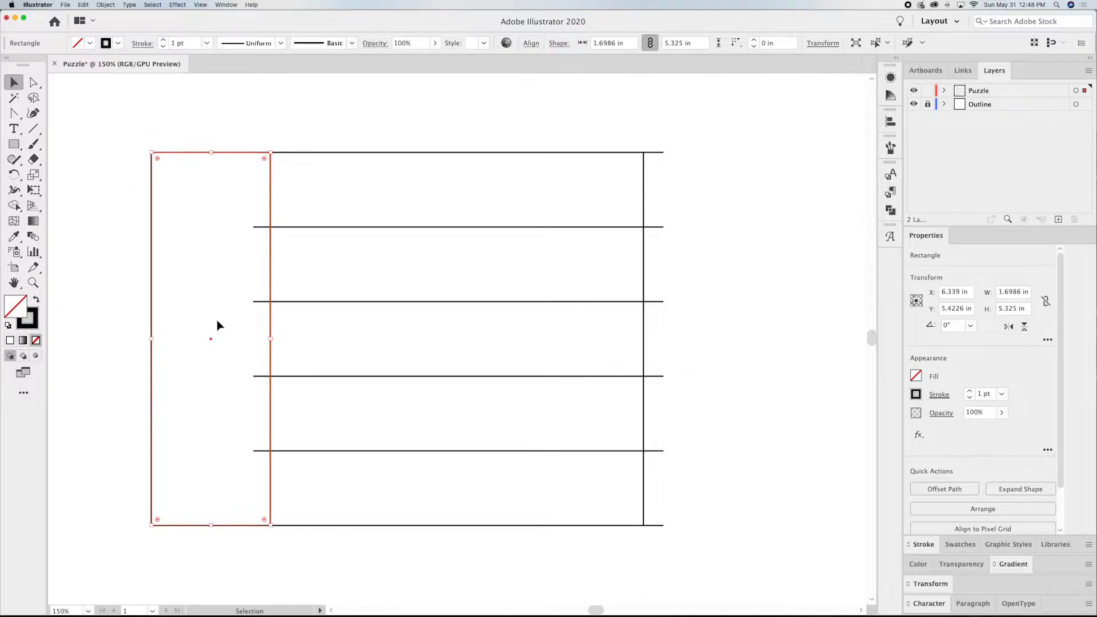
{"action": "left_click", "coordinate": [287, 127]}
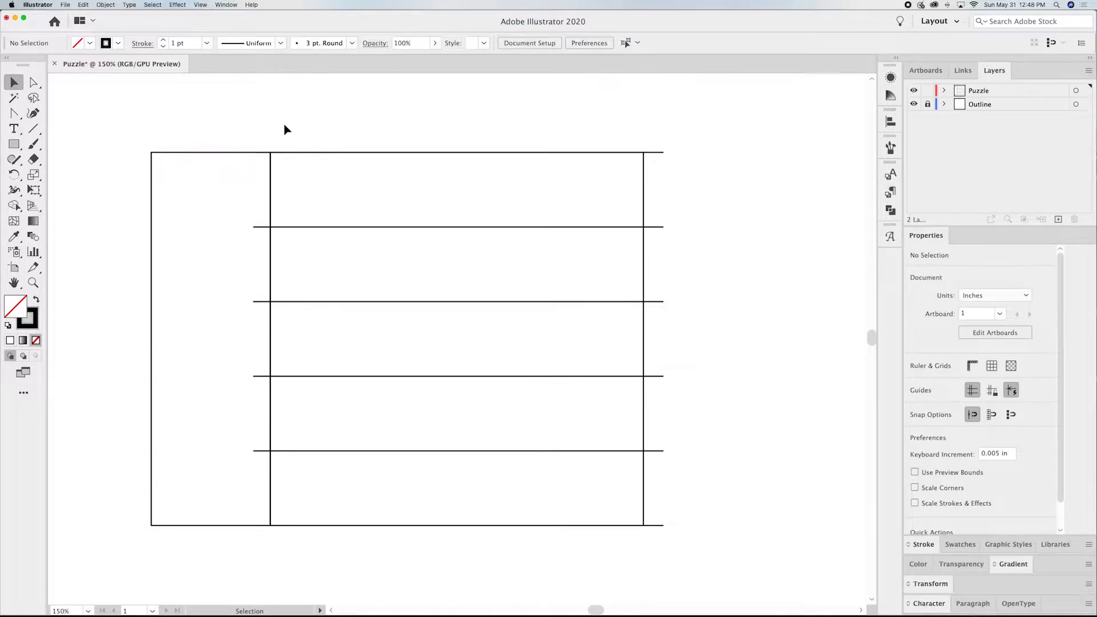
{"action": "left_click", "coordinate": [228, 153]}
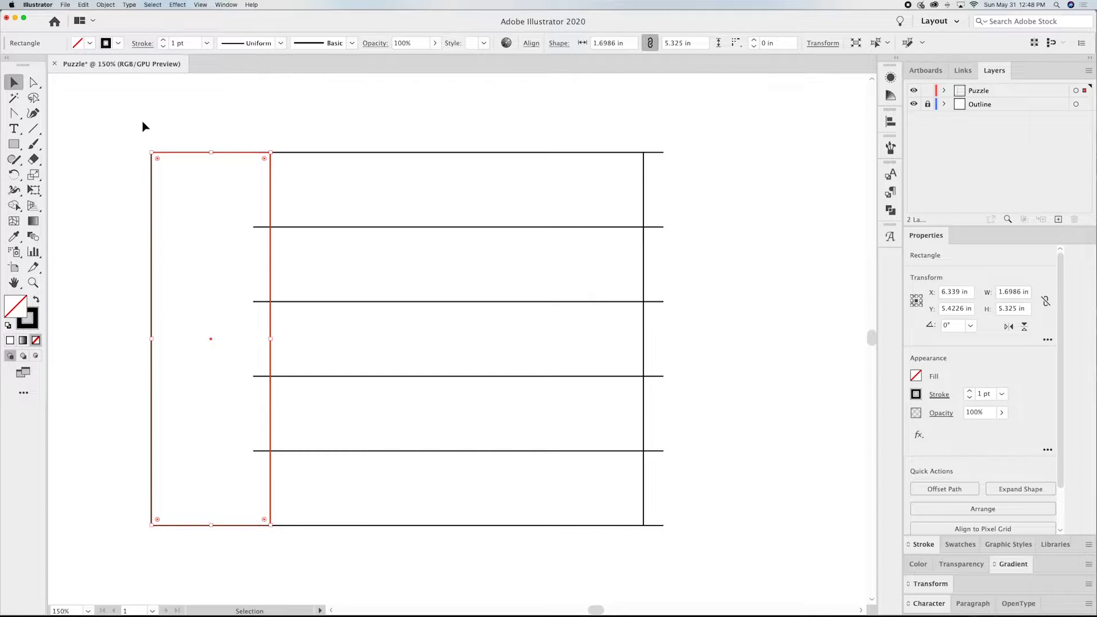
Add anchor points on the rectangle's right edge where the four horizontal lines cross it
{"action": "left_click", "coordinate": [14, 113]}
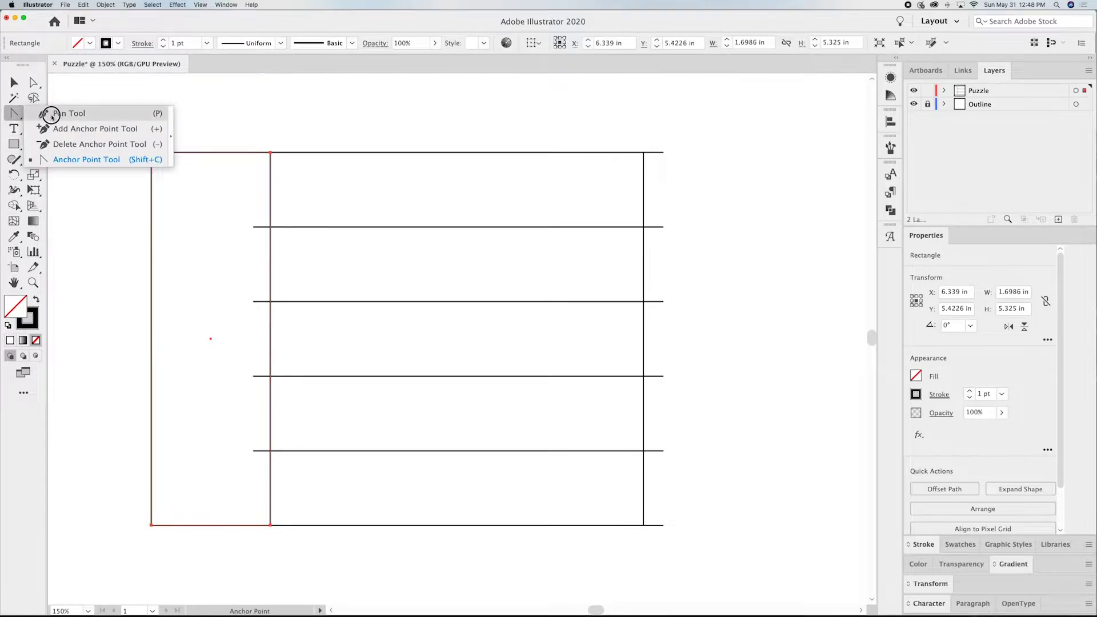
{"action": "left_click", "coordinate": [59, 130]}
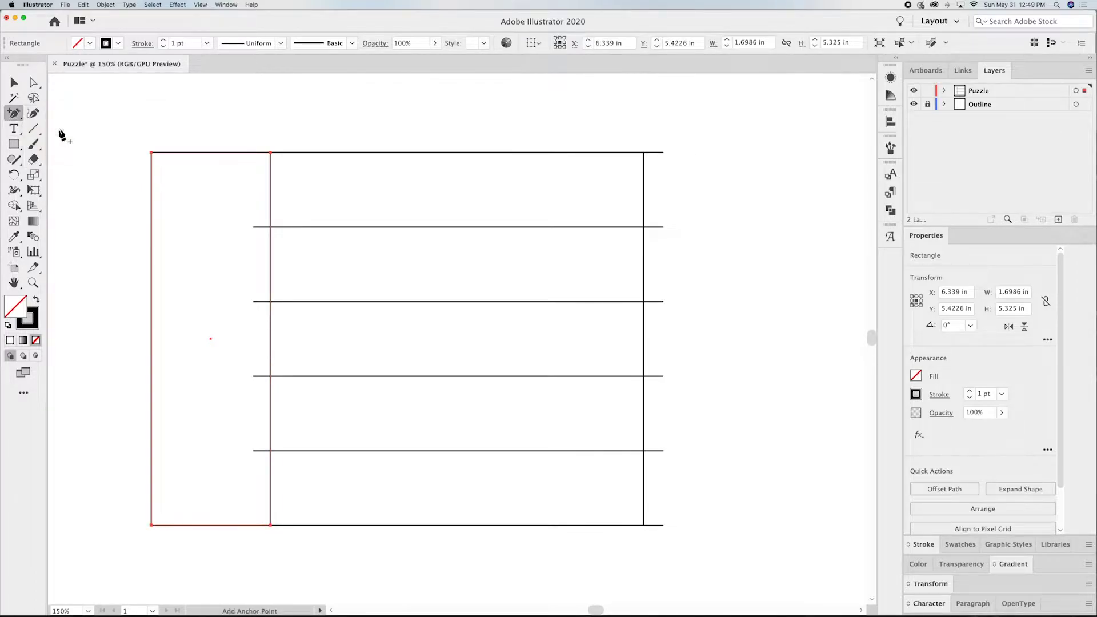
{"action": "left_click", "coordinate": [271, 227]}
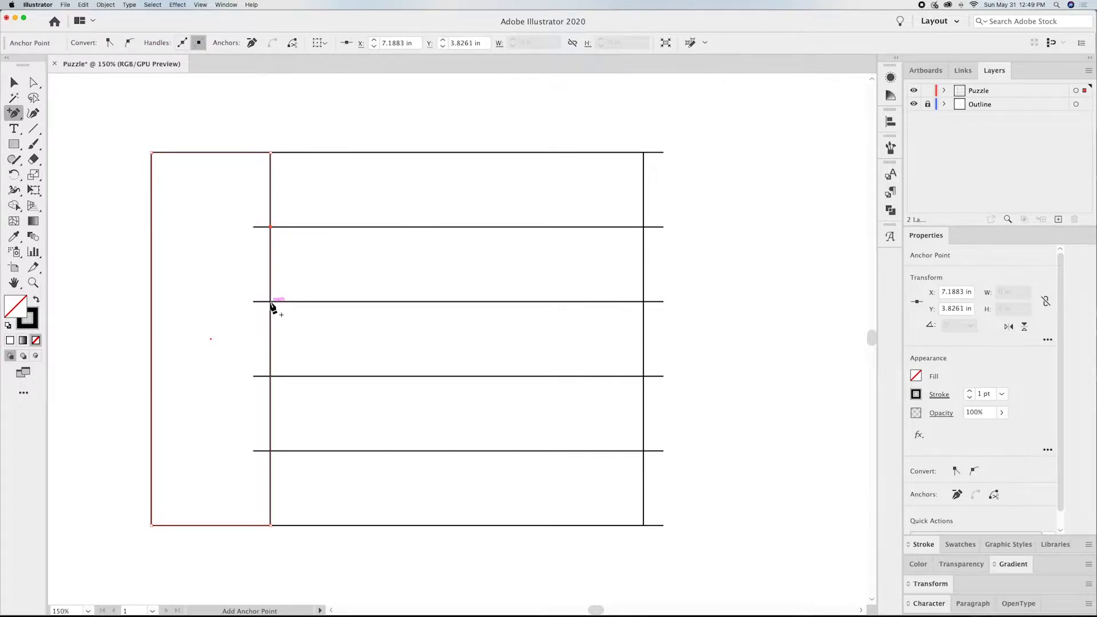
{"action": "left_click", "coordinate": [270, 376]}
{"action": "left_click", "coordinate": [271, 451]}
{"action": "left_click", "coordinate": [271, 451]}
Select the horizontal cut lines and delete them
{"action": "left_click", "coordinate": [15, 84]}
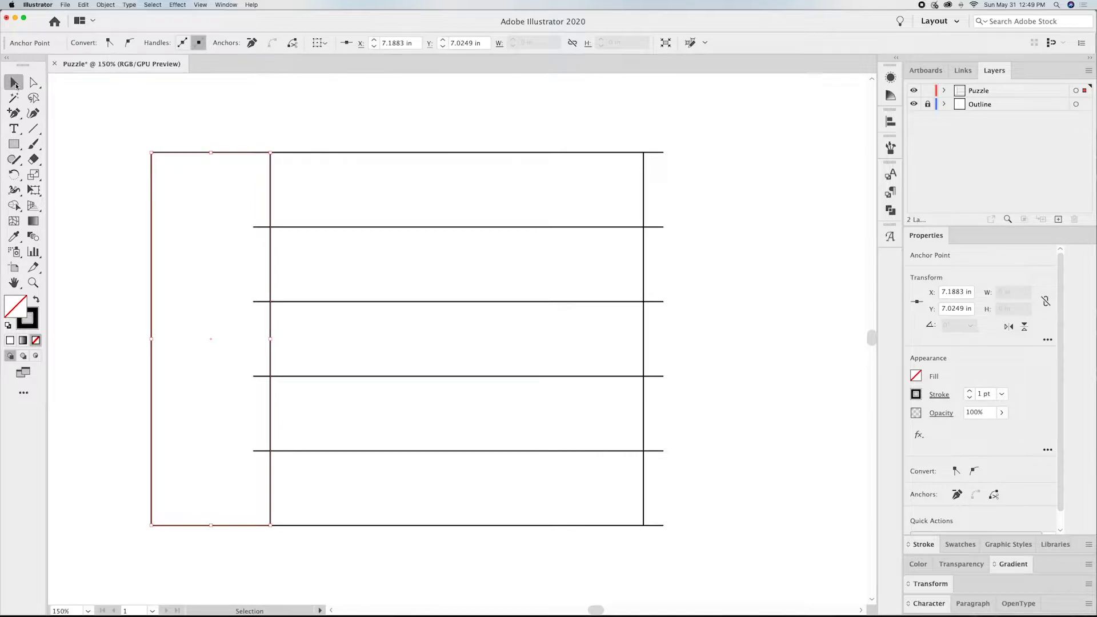
{"action": "left_click", "coordinate": [342, 124]}
{"action": "left_click", "coordinate": [655, 153]}
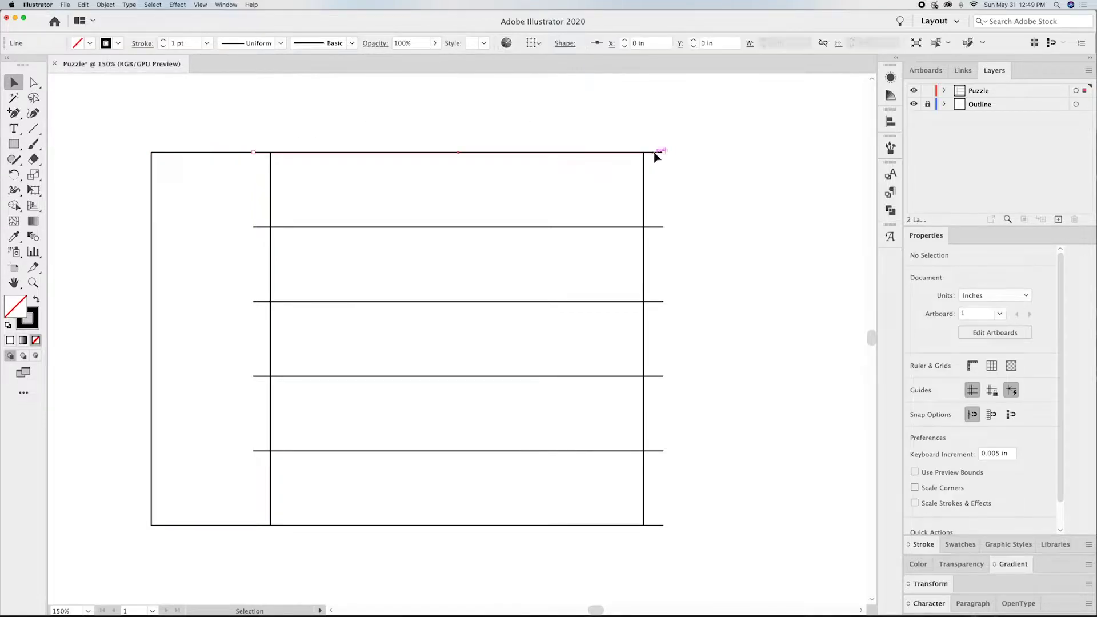
{"action": "key", "text": "Delete"}
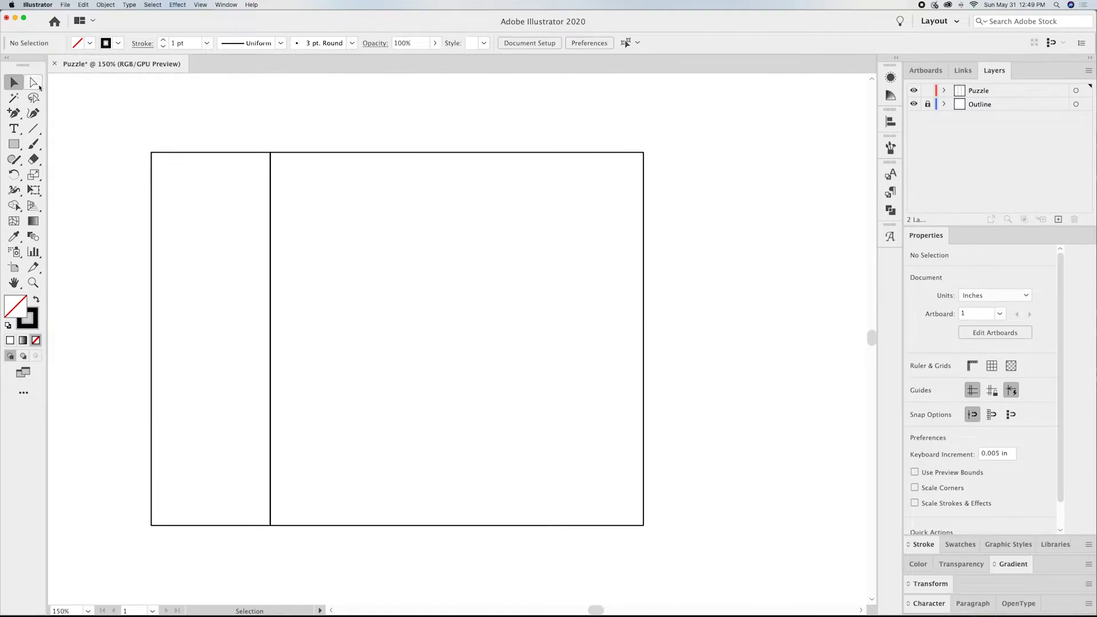
Select the left rectangle's path with the Direct Selection tool
{"action": "left_click", "coordinate": [33, 83]}
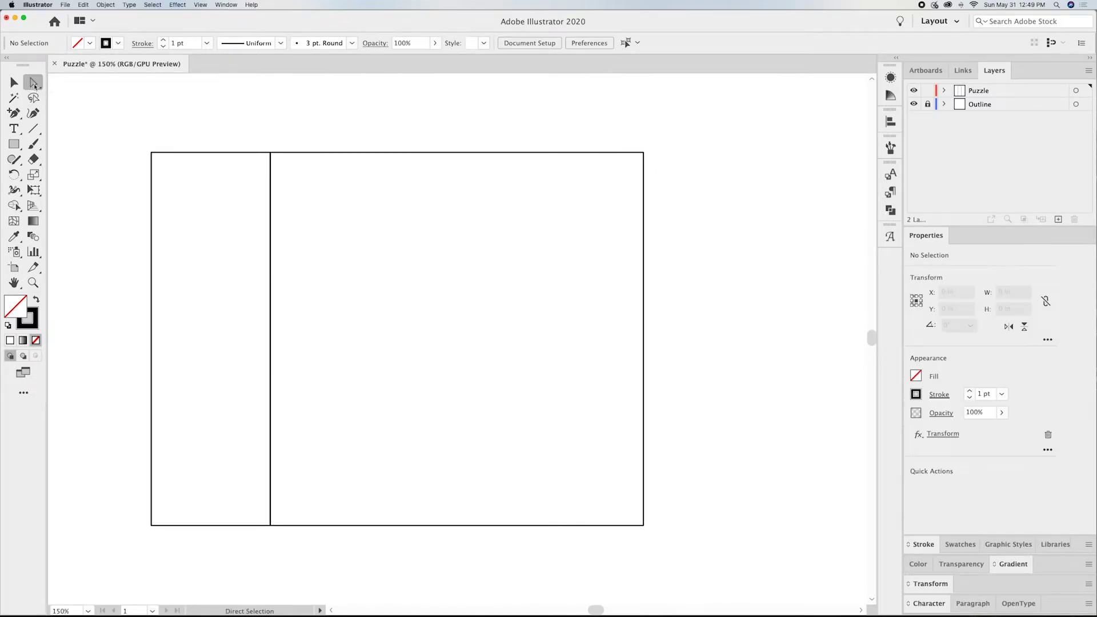
{"action": "left_click", "coordinate": [195, 153]}
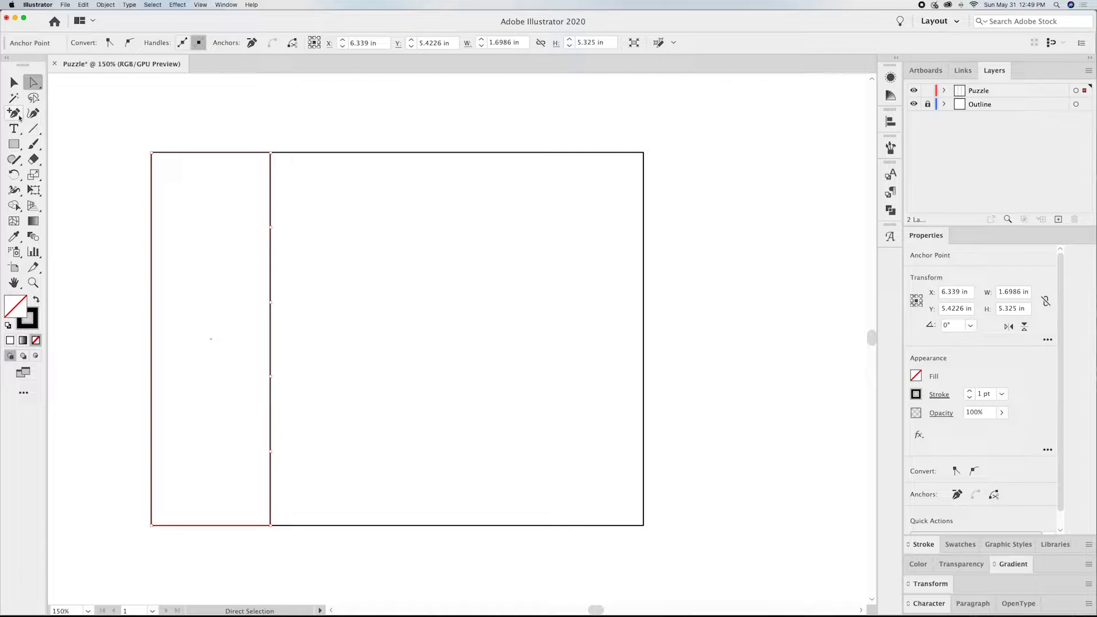
{"action": "left_click_drag", "start_coordinate": [18, 114], "coordinate": [57, 161]}
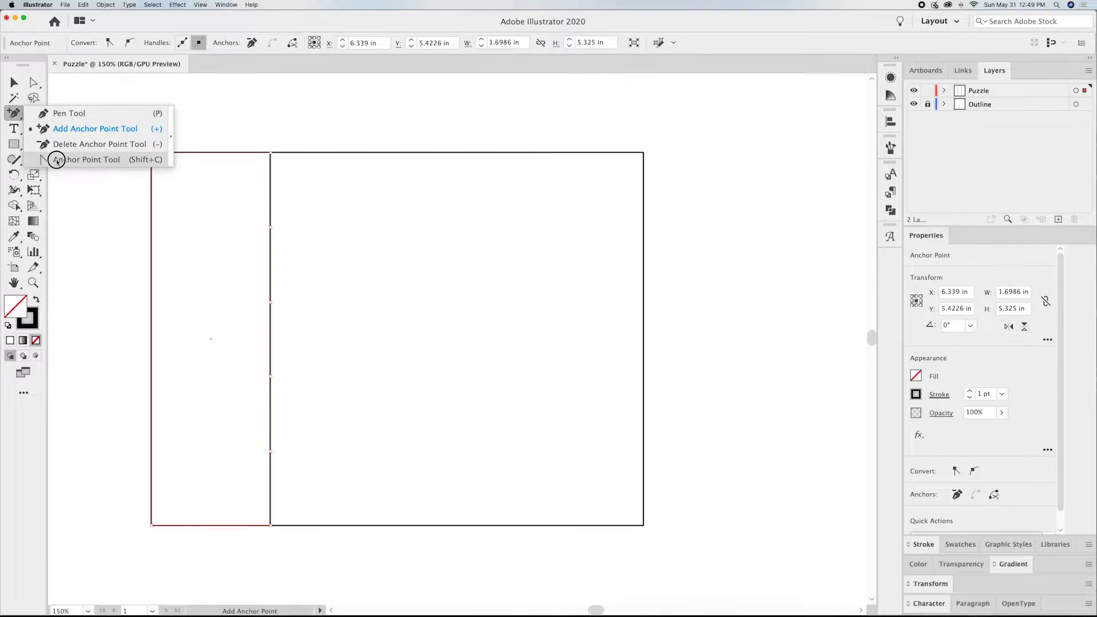
Curve the right edge's five segments alternately right and left into bulges, refining the top one
{"action": "left_click_drag", "start_coordinate": [56, 161], "coordinate": [57, 161]}
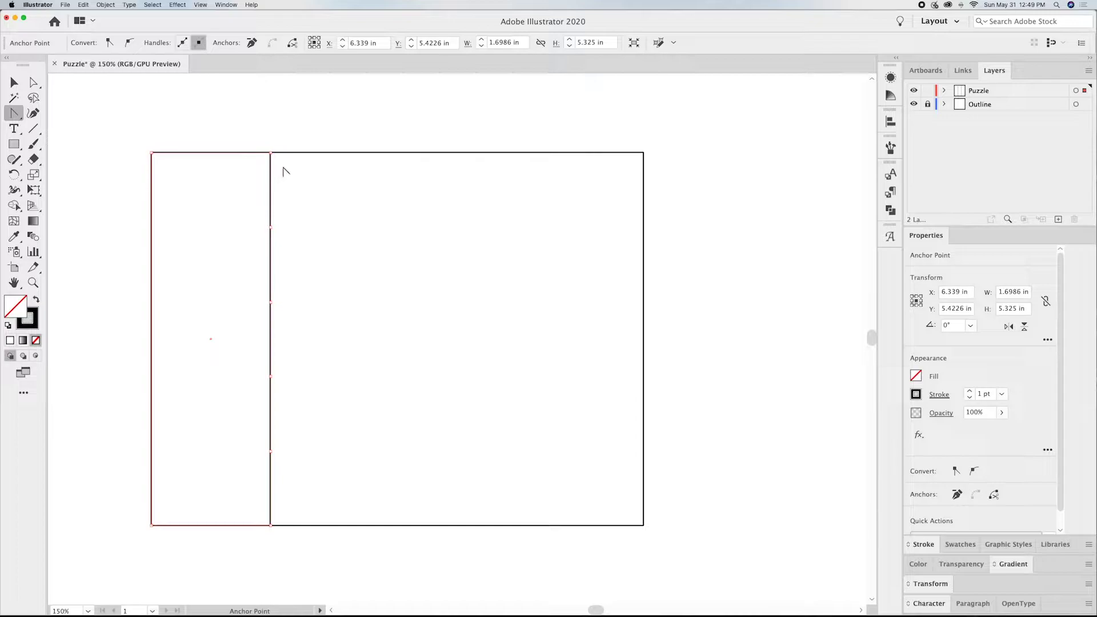
{"action": "left_click_drag", "start_coordinate": [273, 192], "coordinate": [280, 195]}
{"action": "left_click_drag", "start_coordinate": [272, 271], "coordinate": [263, 271]}
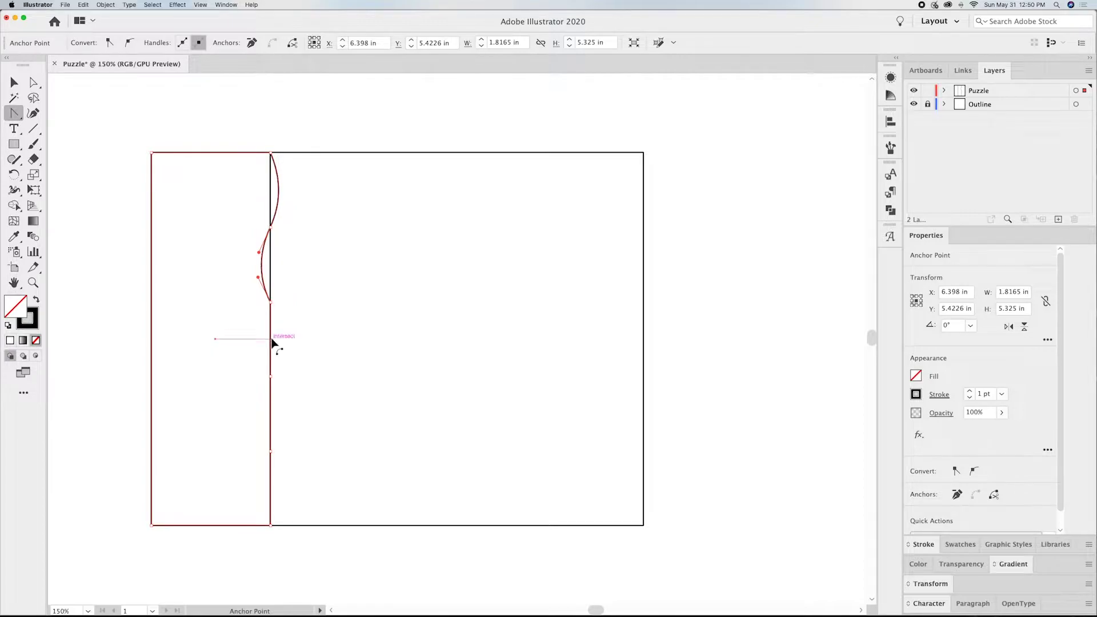
{"action": "left_click_drag", "start_coordinate": [272, 342], "coordinate": [278, 342]}
{"action": "left_click_drag", "start_coordinate": [272, 416], "coordinate": [261, 416]}
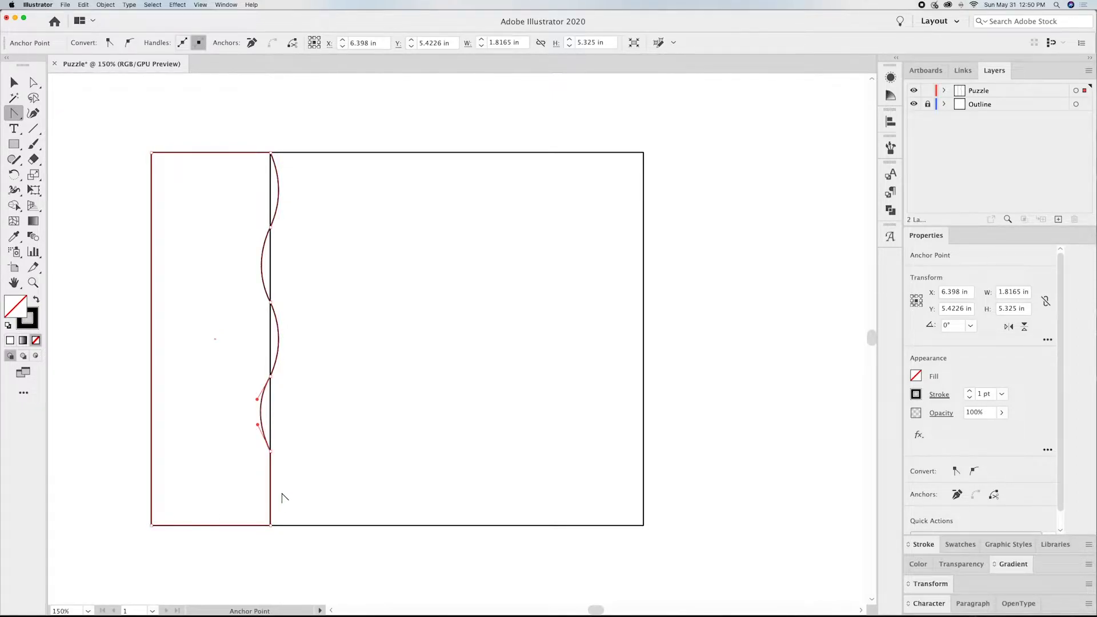
{"action": "left_click_drag", "start_coordinate": [272, 490], "coordinate": [280, 492]}
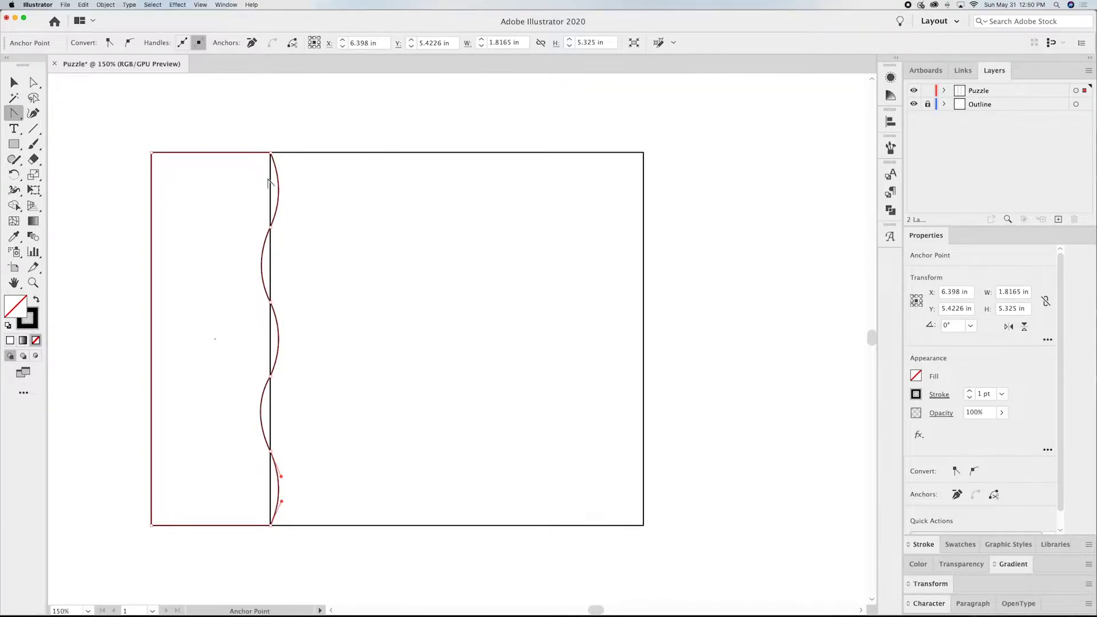
{"action": "left_click_drag", "start_coordinate": [280, 191], "coordinate": [283, 188]}
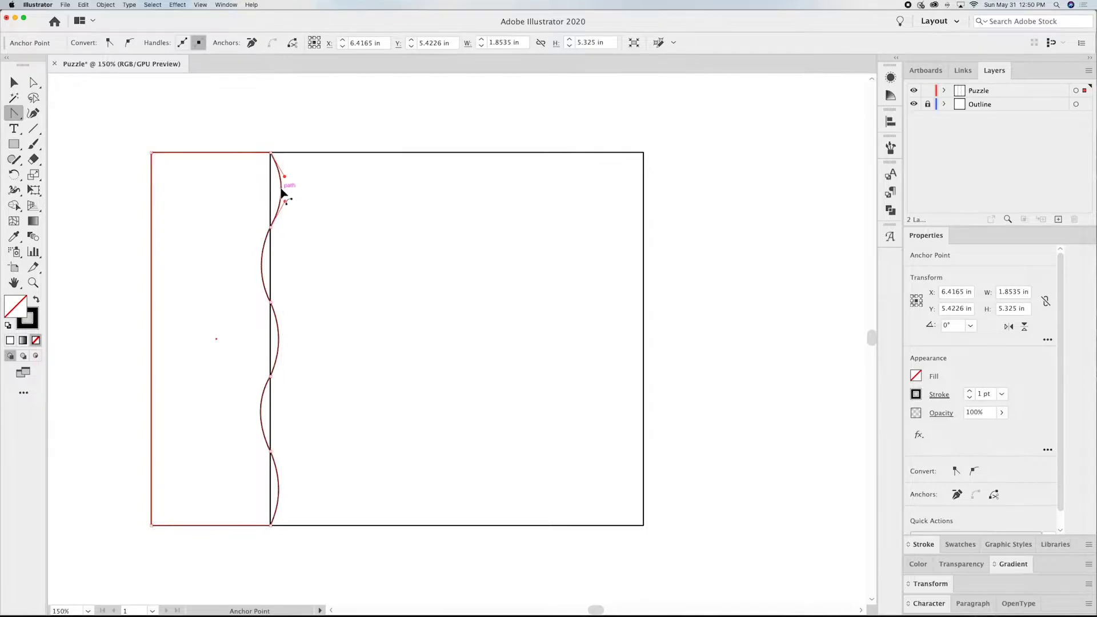
{"action": "left_click_drag", "start_coordinate": [283, 189], "coordinate": [282, 190]}
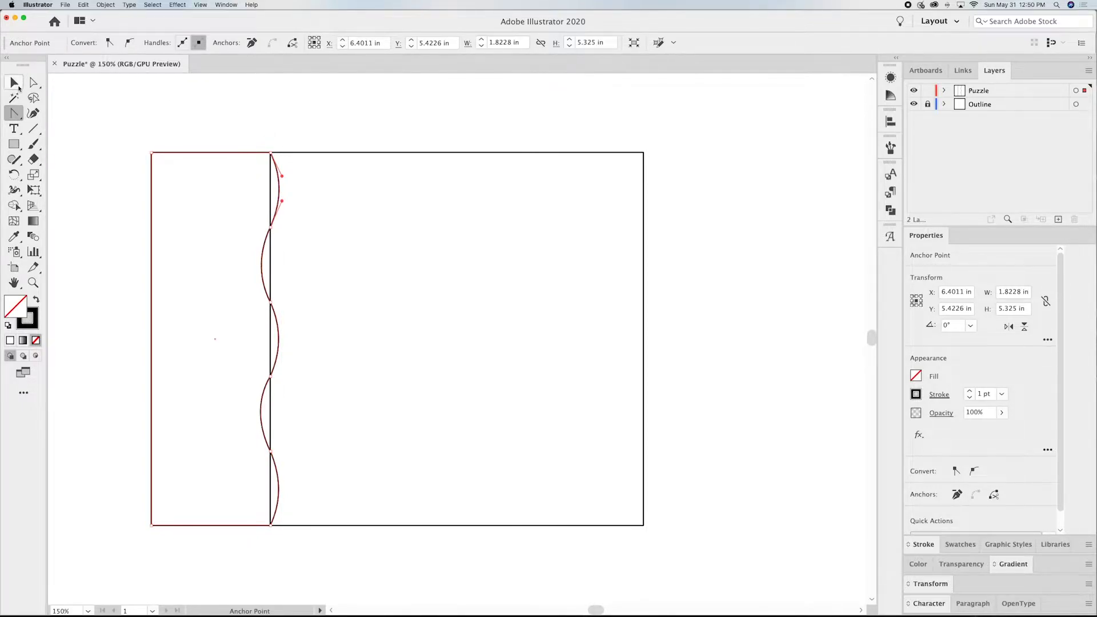
{"action": "left_click", "coordinate": [17, 86]}
{"action": "left_click", "coordinate": [164, 102]}
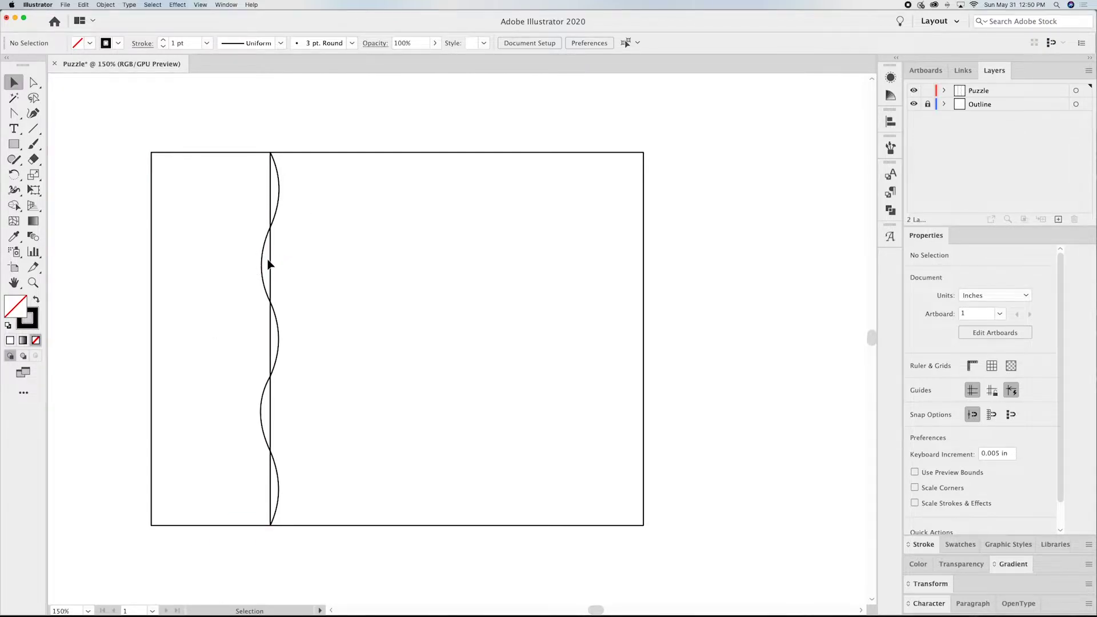
Draw a roughly 0.31 in circle and move it against the top bulge of the wavy edge
{"action": "left_click", "coordinate": [14, 144]}
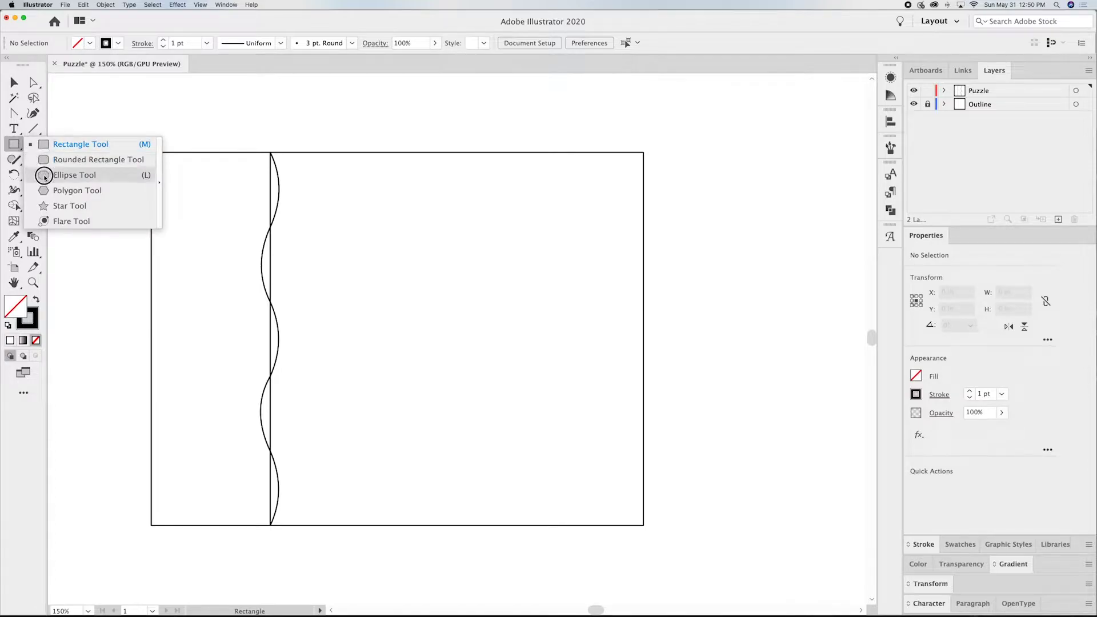
{"action": "left_click", "coordinate": [45, 175]}
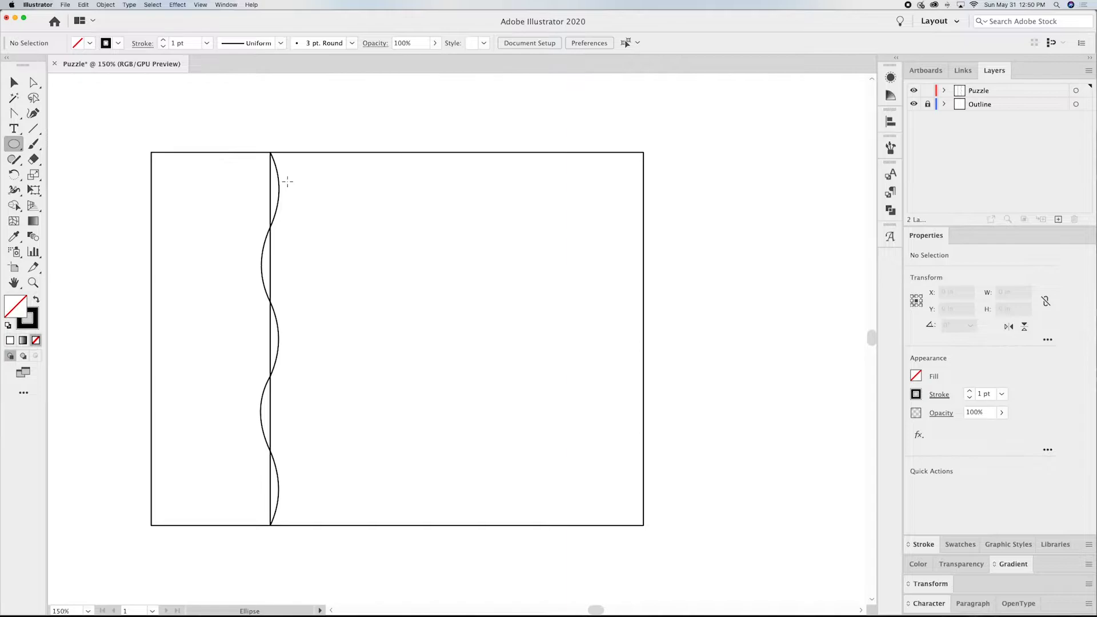
{"action": "mouse_move", "coordinate": [291, 182]}
{"action": "left_mouse_down"}
{"action": "mouse_move", "coordinate": [312, 204]}
{"action": "mouse_move", "coordinate": [301, 192]}
{"action": "left_mouse_up"}
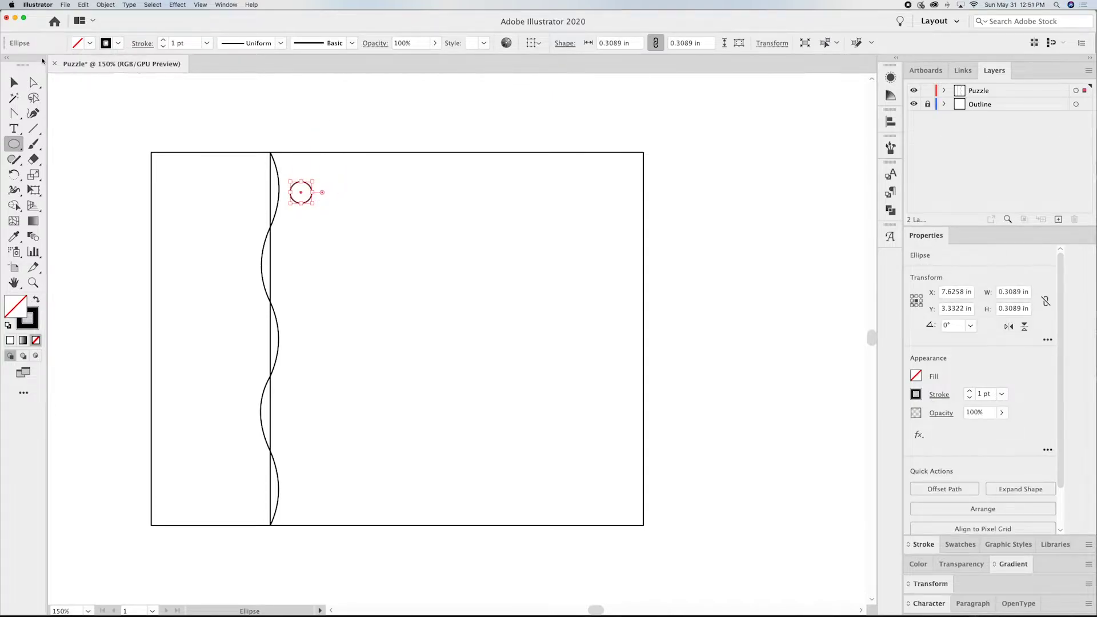
{"action": "left_click", "coordinate": [14, 82]}
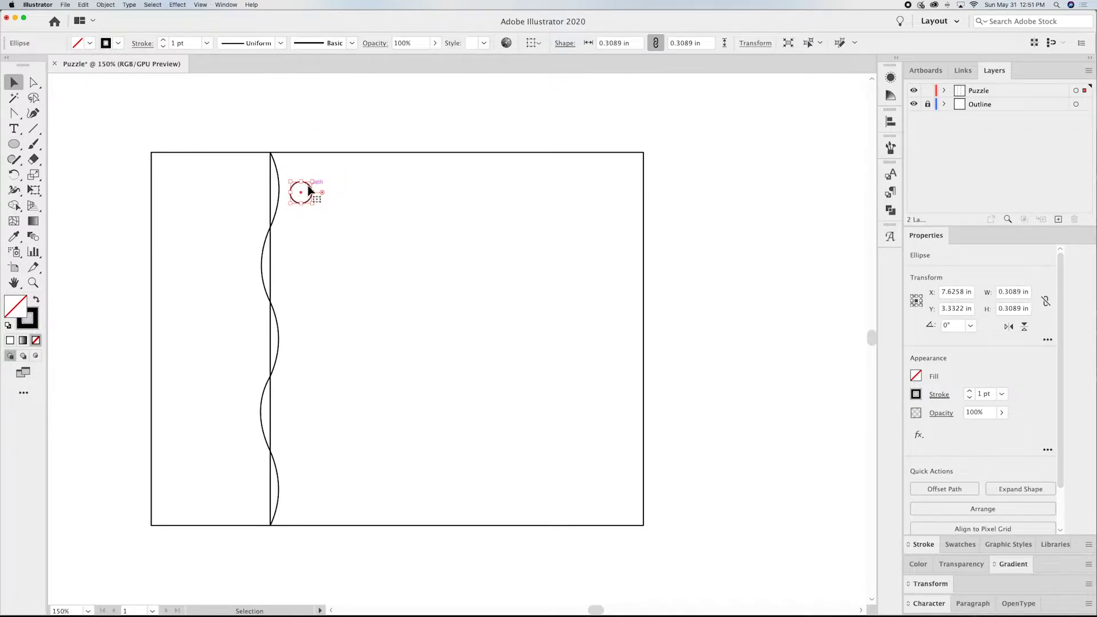
{"action": "left_click_drag", "start_coordinate": [309, 190], "coordinate": [294, 182]}
Copy the 0.3089 in circle to the middle and bottom right bulges, then to two left bulges
{"action": "left_click_drag", "start_coordinate": [297, 184], "coordinate": [309, 337]}
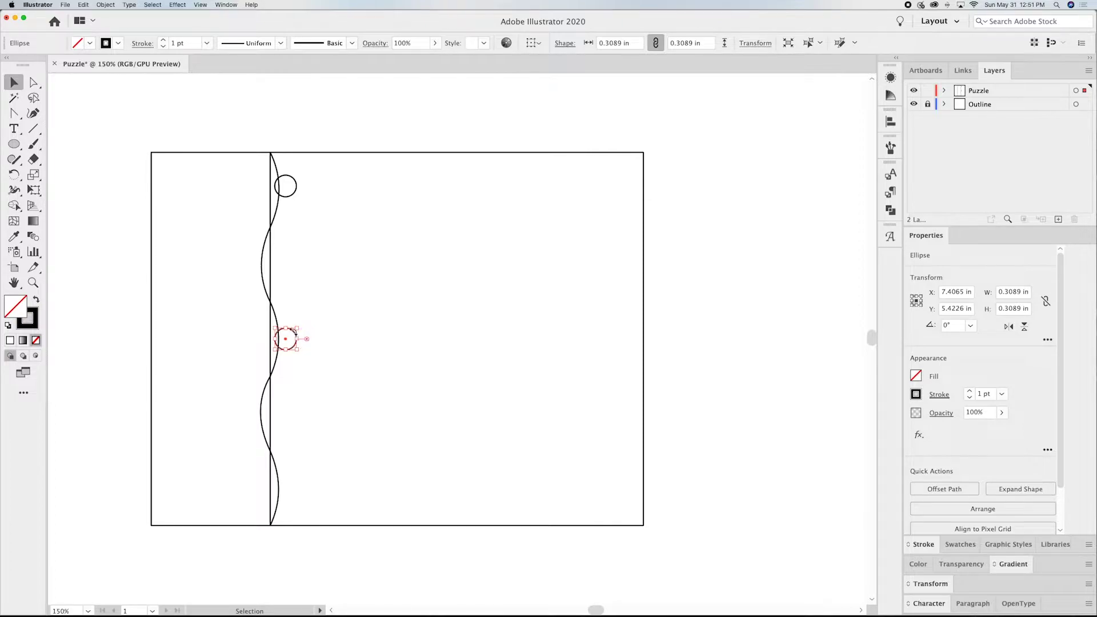
{"action": "left_click_drag", "start_coordinate": [295, 338], "coordinate": [307, 488]}
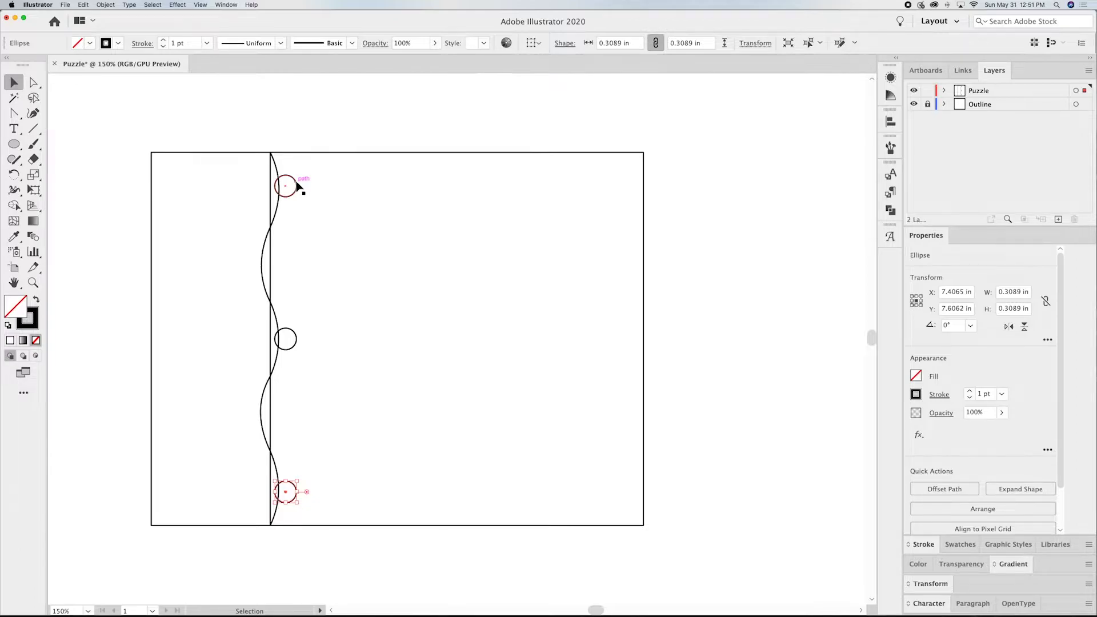
{"action": "left_click_drag", "start_coordinate": [295, 183], "coordinate": [263, 277]}
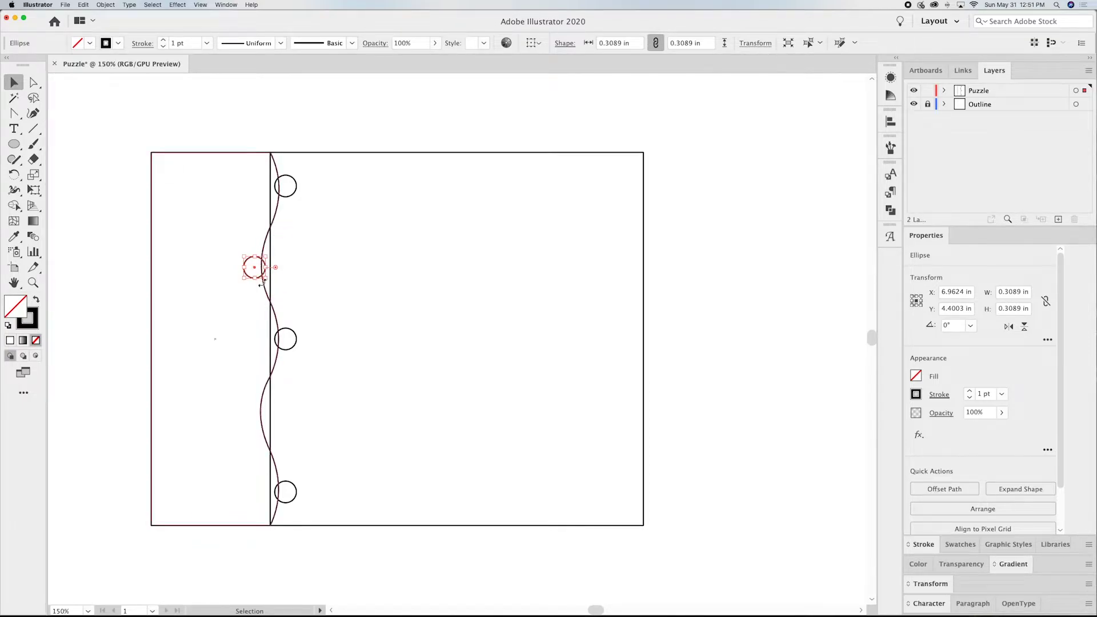
{"action": "left_click_drag", "start_coordinate": [257, 282], "coordinate": [257, 426]}
{"action": "left_click", "coordinate": [330, 117]}
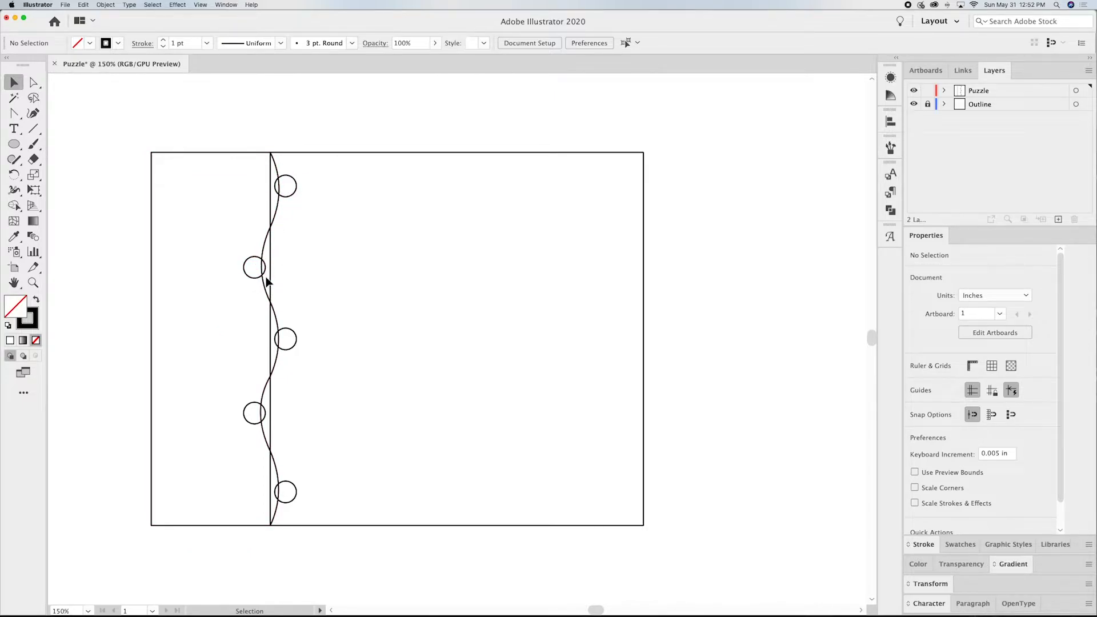
Unite the left puzzle piece with the top, middle and bottom right-side circles
{"action": "left_click", "coordinate": [278, 171]}
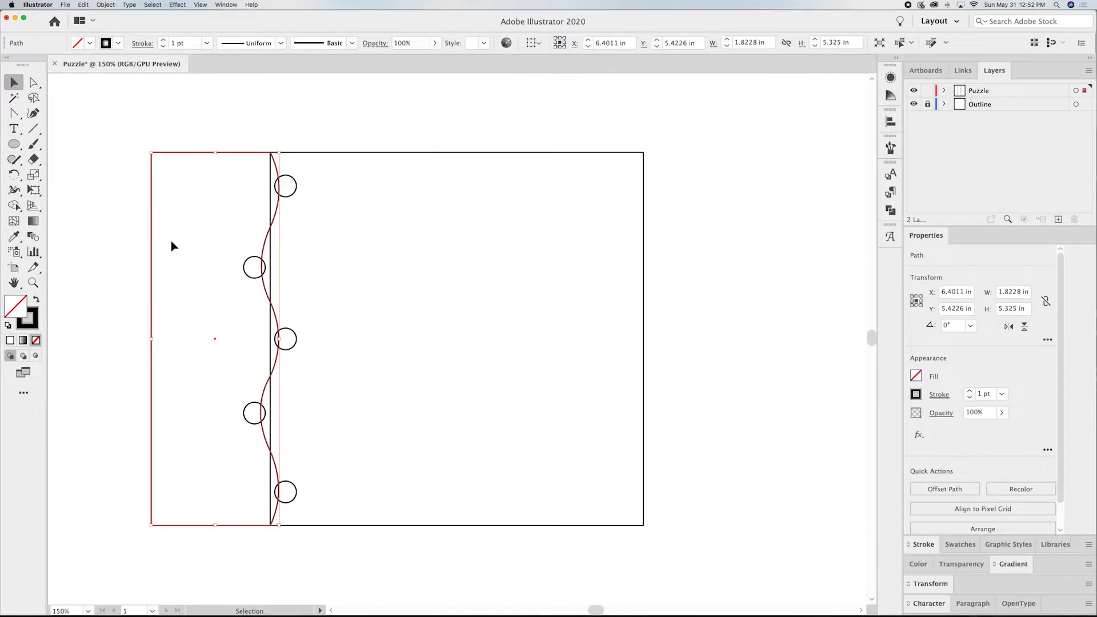
{"action": "left_click", "coordinate": [294, 196], "text": "shift"}
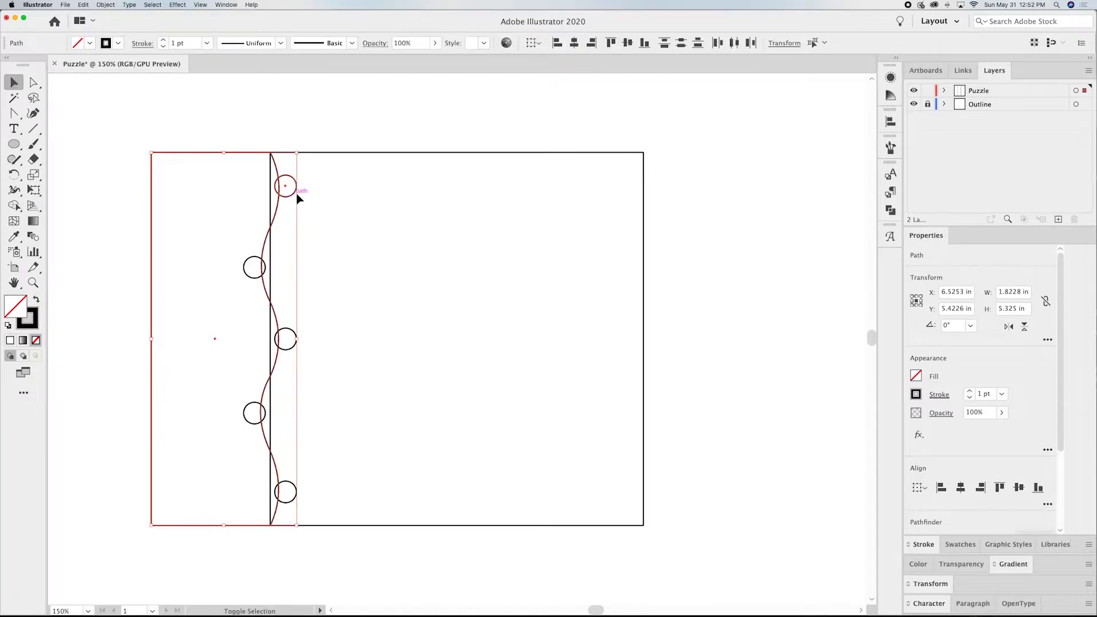
{"action": "left_click", "coordinate": [295, 333], "text": "shift"}
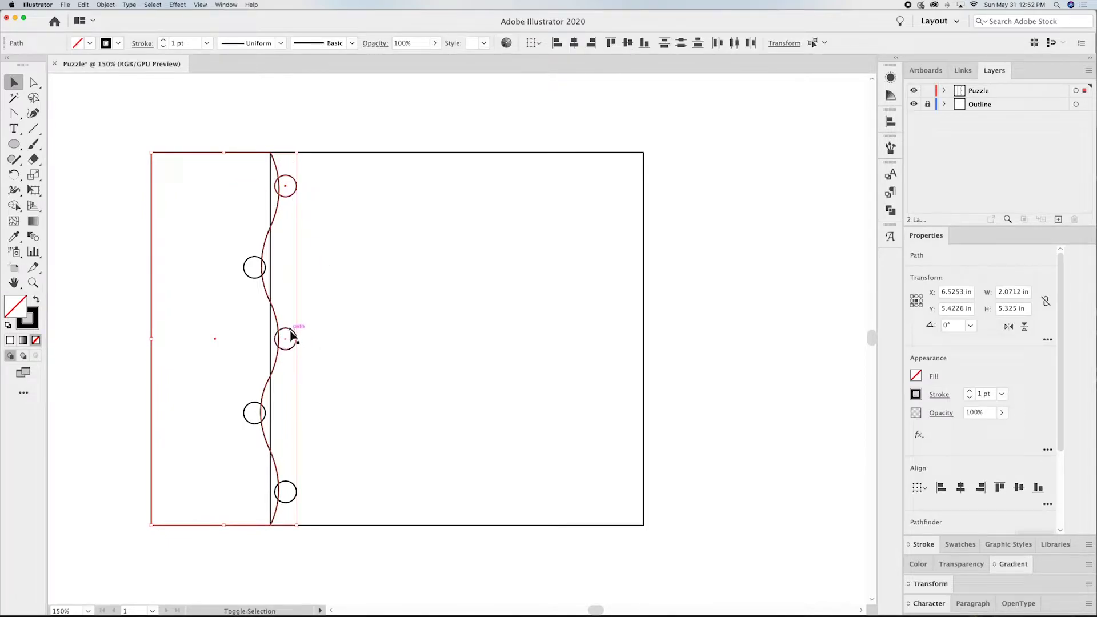
{"action": "left_click", "coordinate": [291, 489], "text": "shift"}
{"action": "scroll", "coordinate": [919, 485], "scroll_direction": "down", "scroll_amount": 5}
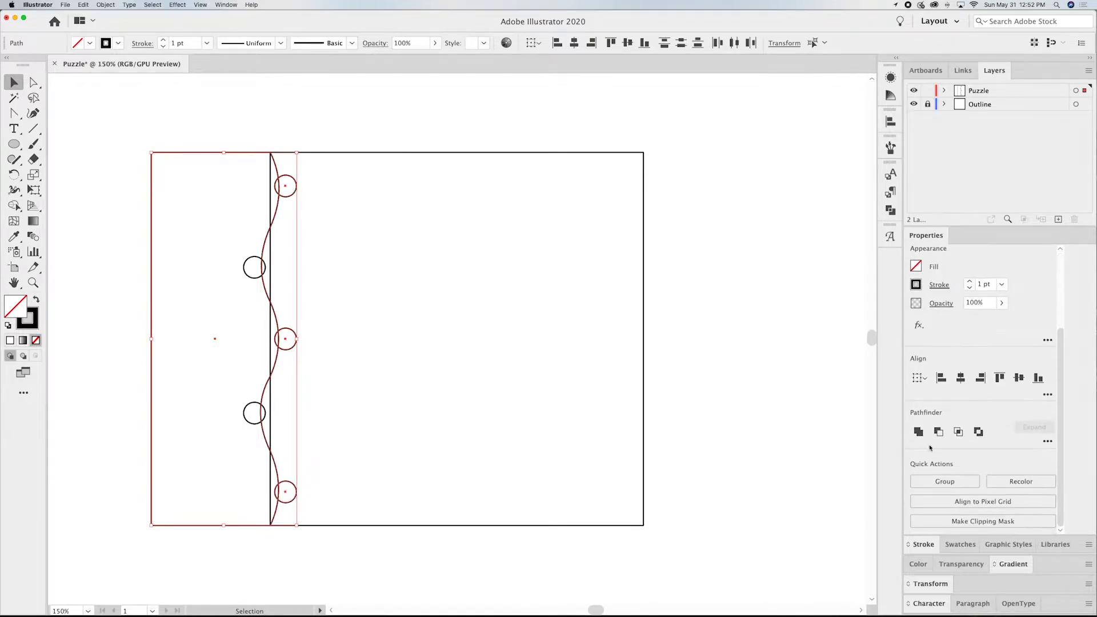
{"action": "left_click", "coordinate": [921, 434]}
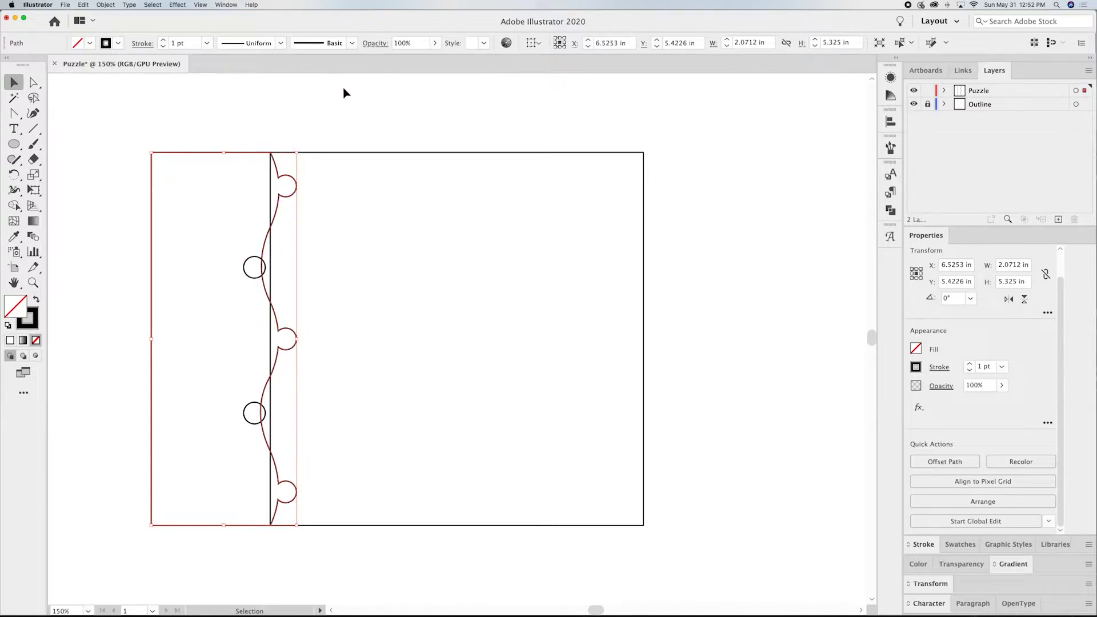
Send the left piece to back and Minus Front the two left circles, leaving a 2.0712 × 5.325 in piece
{"action": "right_click", "coordinate": [233, 153]}
{"action": "mouse_move", "coordinate": [269, 292]}
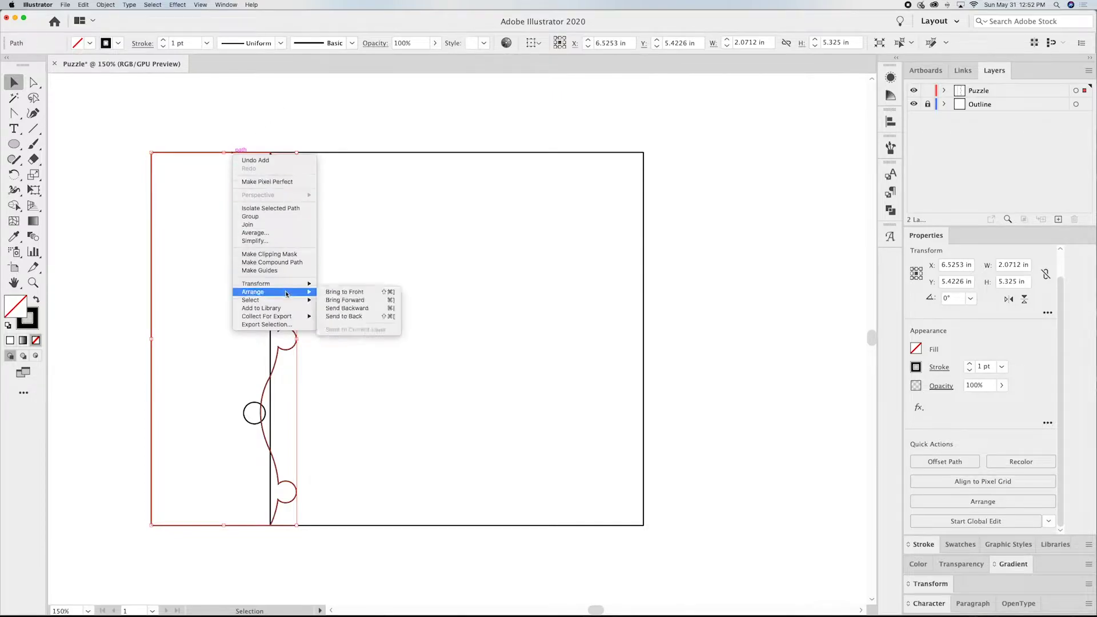
{"action": "left_click", "coordinate": [350, 317]}
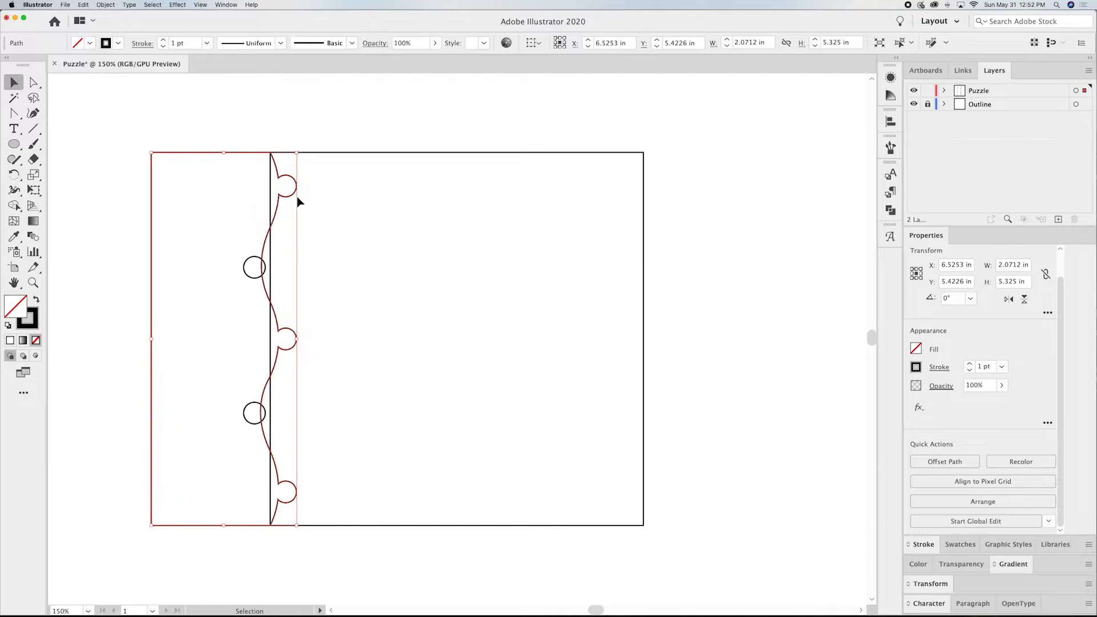
{"action": "left_click", "coordinate": [256, 265], "text": "shift"}
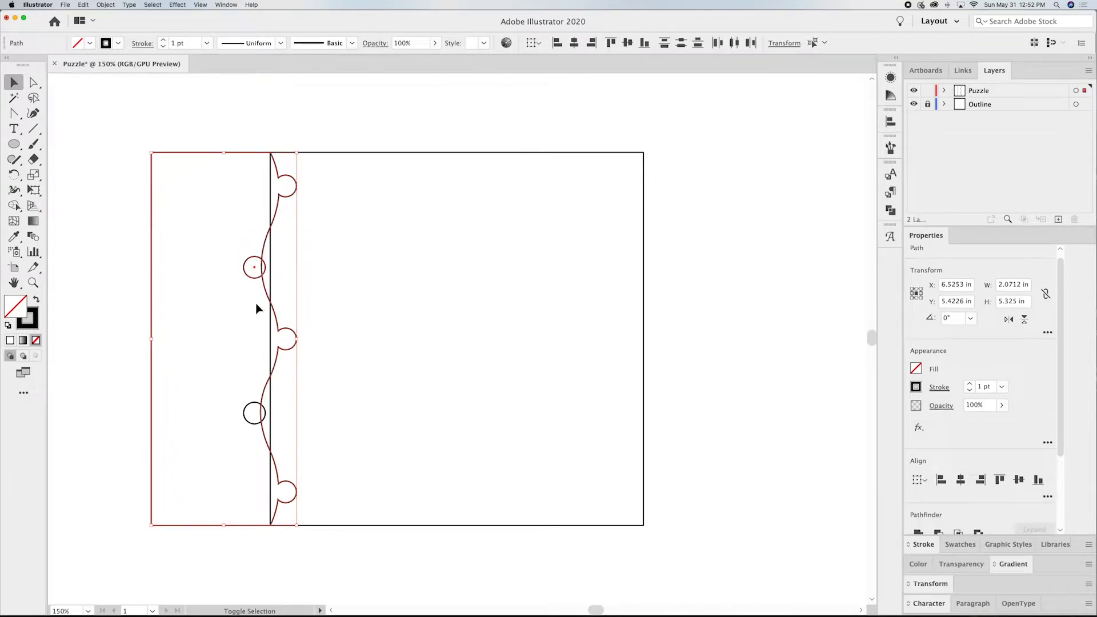
{"action": "left_click", "coordinate": [252, 405], "text": "shift"}
{"action": "scroll", "coordinate": [949, 496], "scroll_direction": "down", "scroll_amount": 3}
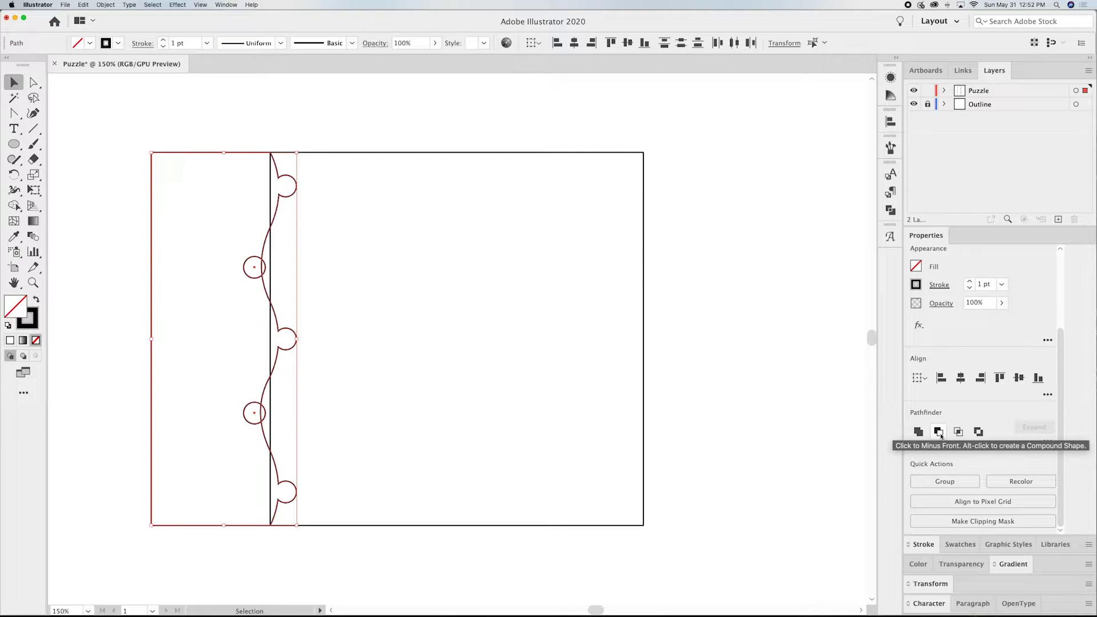
{"action": "left_click", "coordinate": [938, 434]}
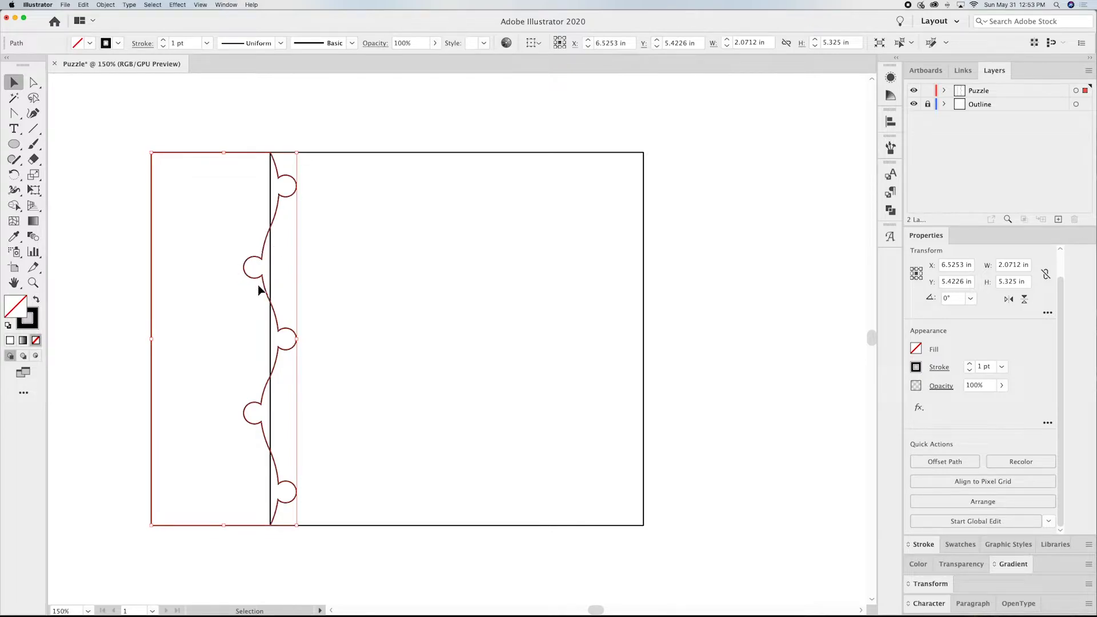
{"action": "left_click", "coordinate": [305, 122]}
Delete the piece's top-left and bottom-left corner anchors, leaving a 0.753 × 5.325 in cut line
{"action": "left_click", "coordinate": [230, 157]}
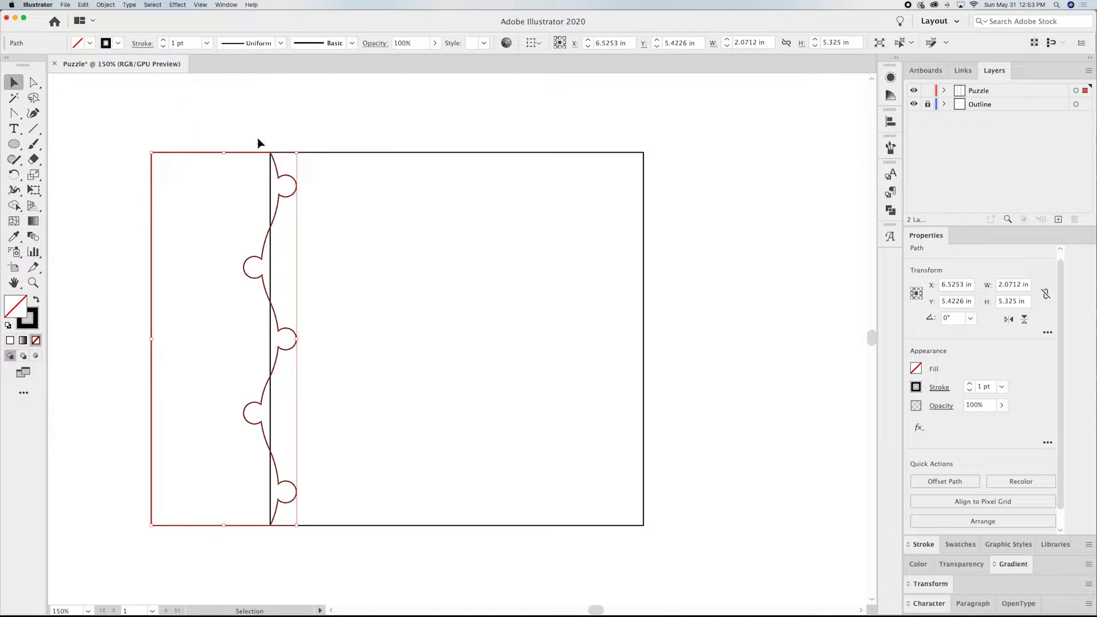
{"action": "left_click", "coordinate": [33, 82]}
{"action": "left_click", "coordinate": [167, 118]}
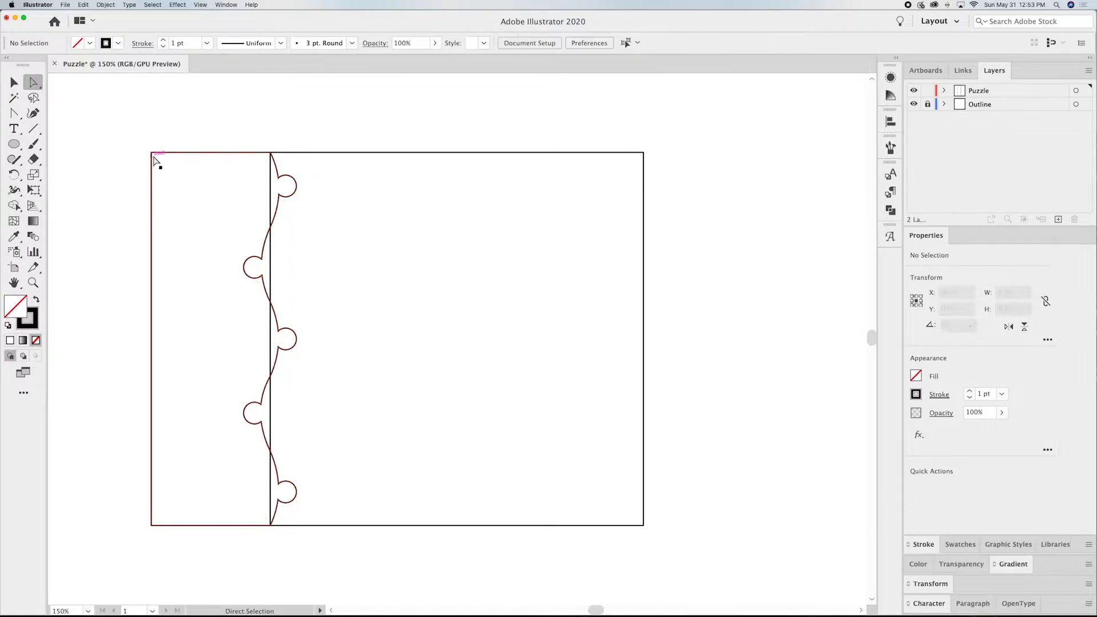
{"action": "left_click", "coordinate": [152, 154]}
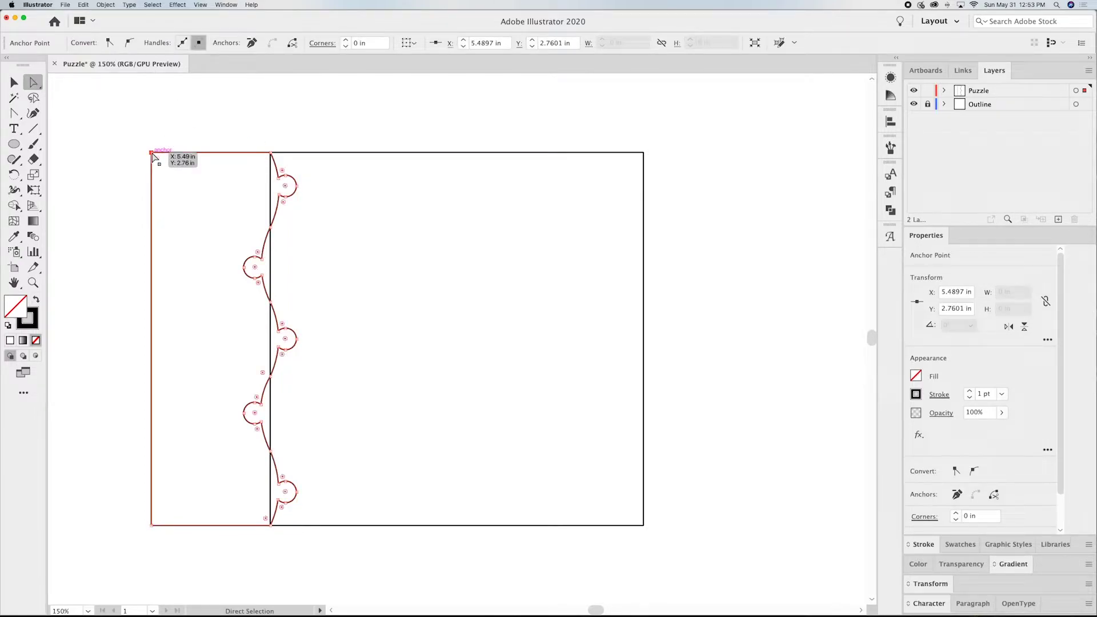
{"action": "key", "text": "Delete"}
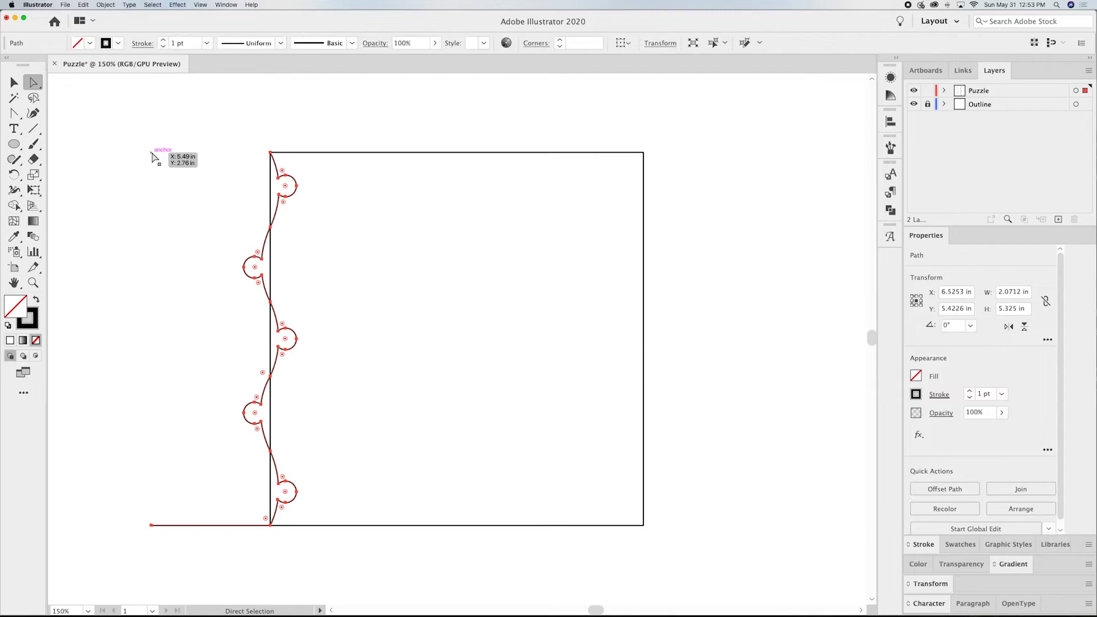
{"action": "left_click", "coordinate": [152, 530]}
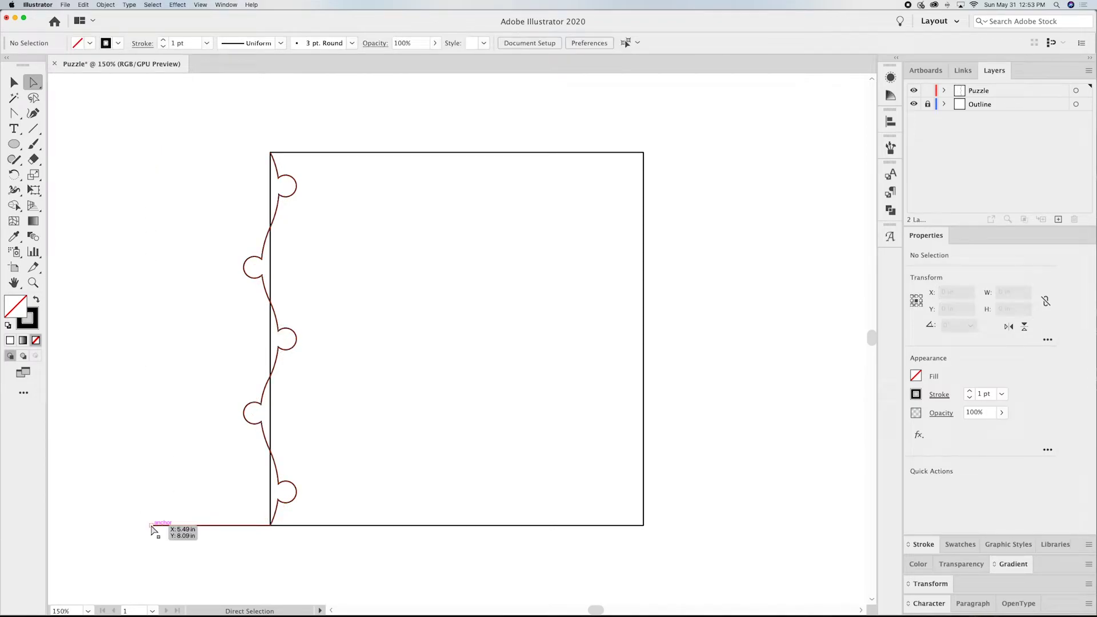
{"action": "left_click", "coordinate": [152, 525]}
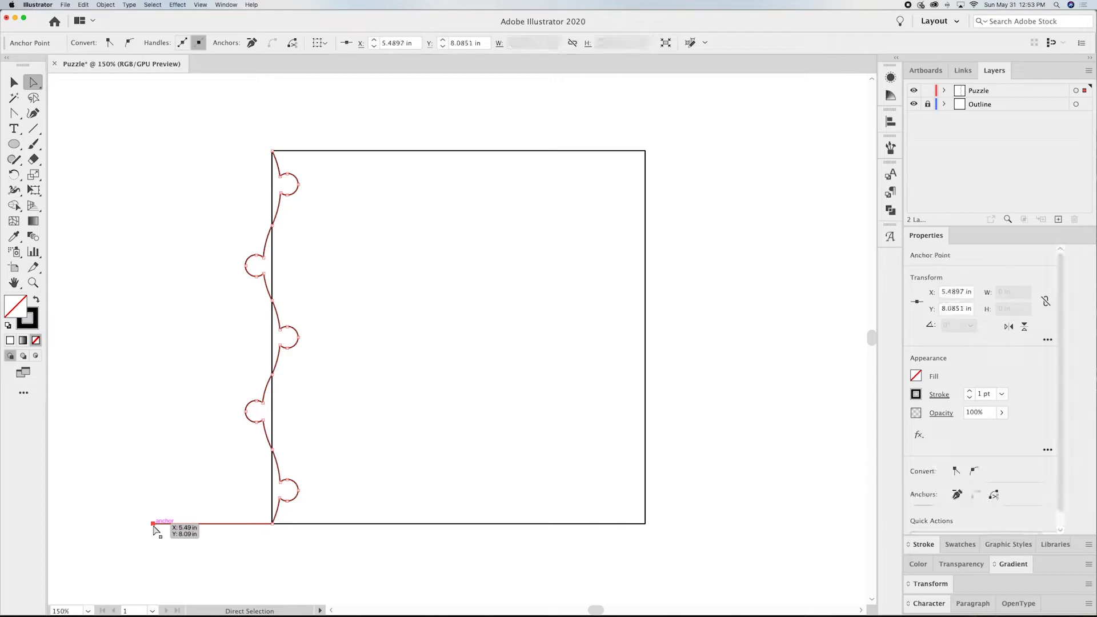
{"action": "key", "text": "Delete"}
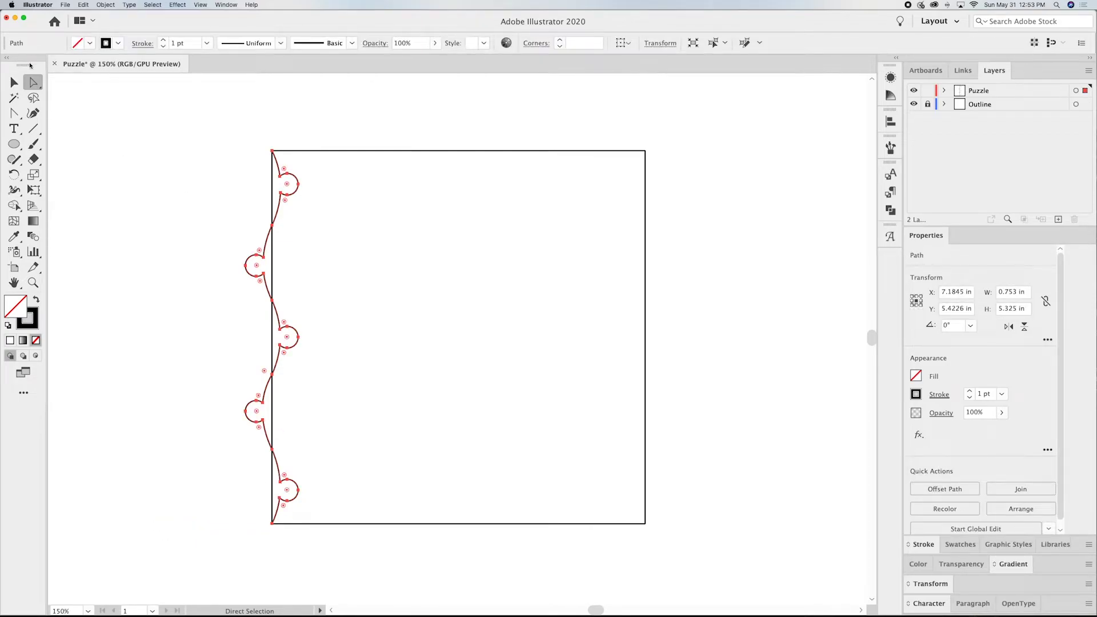
{"action": "left_click", "coordinate": [14, 82]}
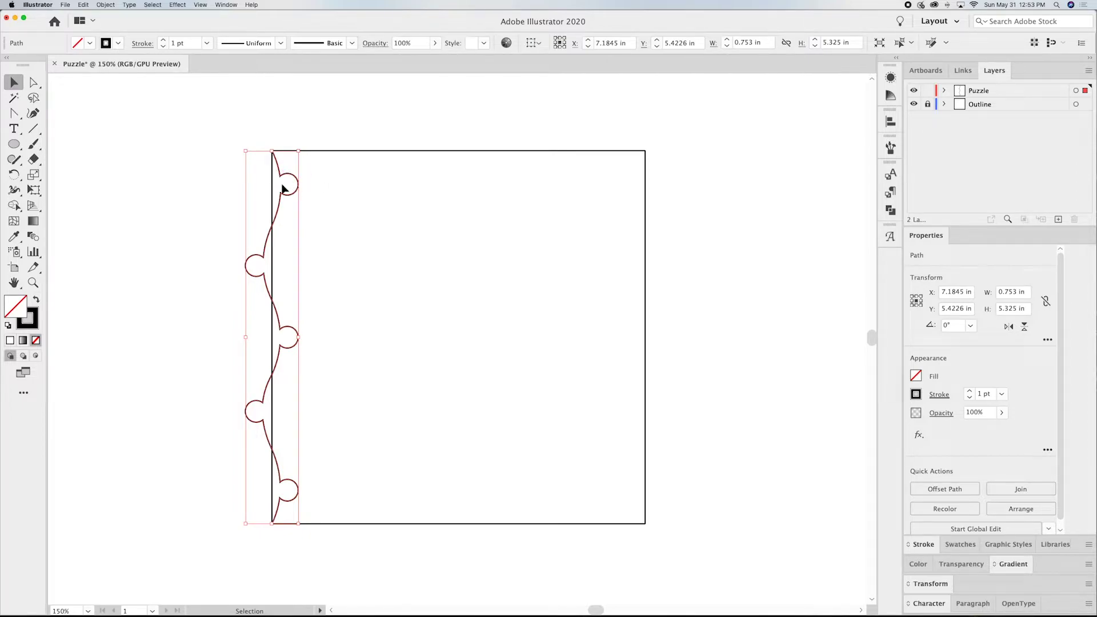
Apply a Transform effect to the cut line: Move Horizontal 5.325/5 (1.065 in), 5 copies
{"action": "left_click", "coordinate": [176, 5]}
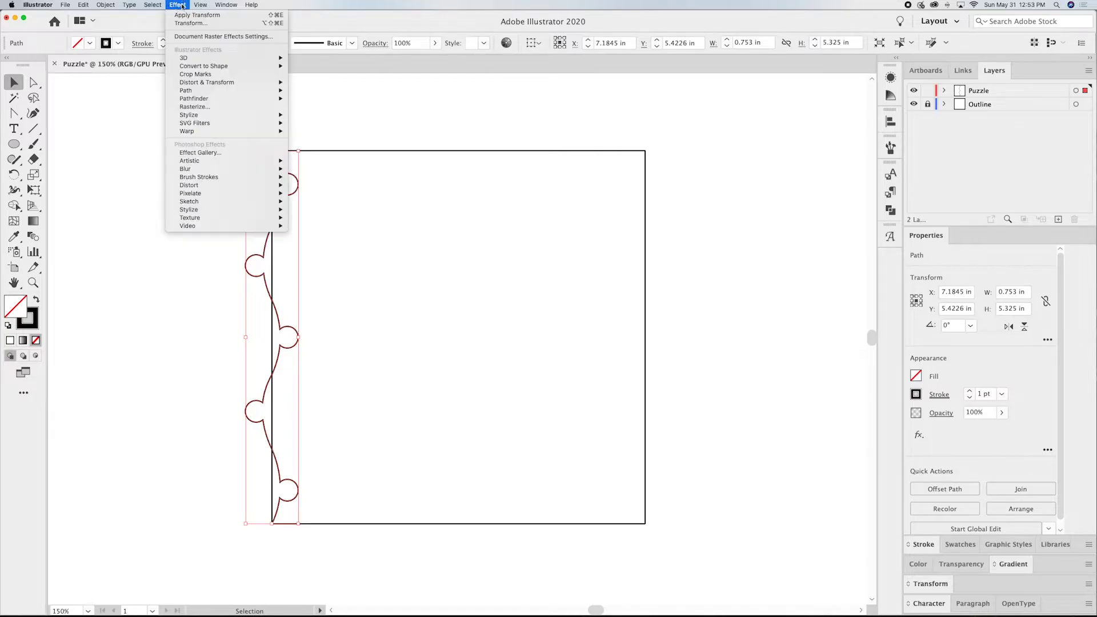
{"action": "mouse_move", "coordinate": [213, 87]}
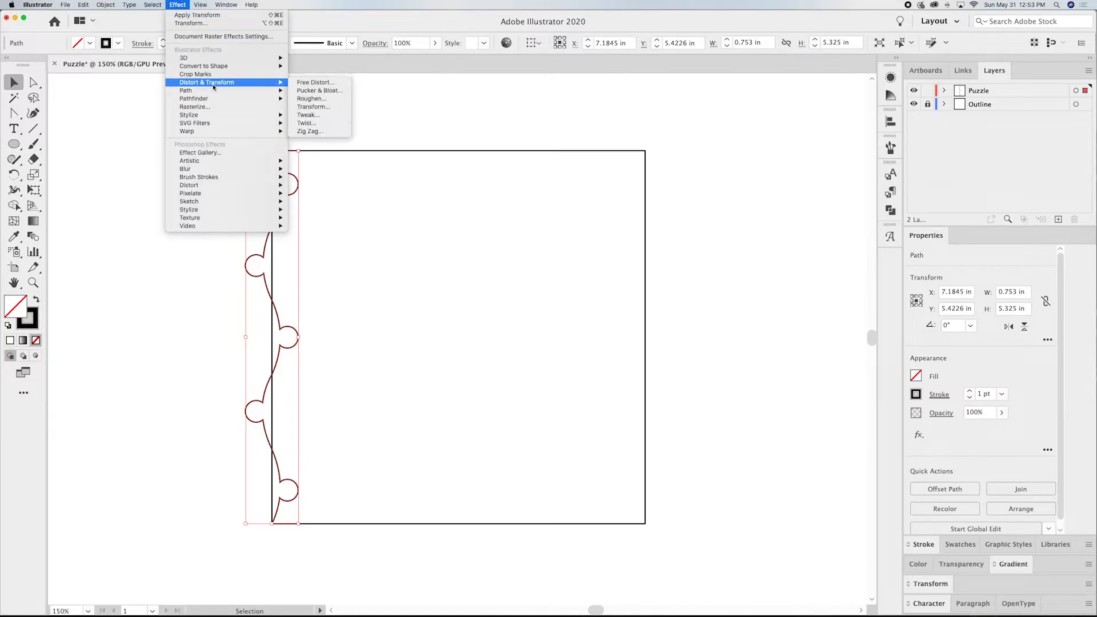
{"action": "left_click", "coordinate": [307, 106]}
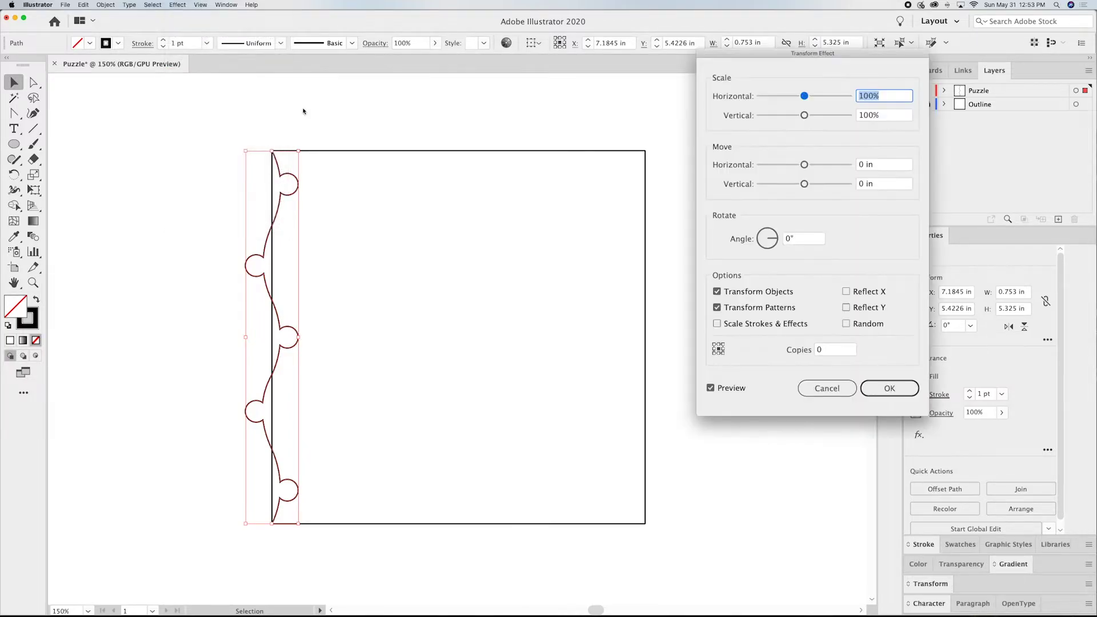
{"action": "left_click", "coordinate": [878, 167]}
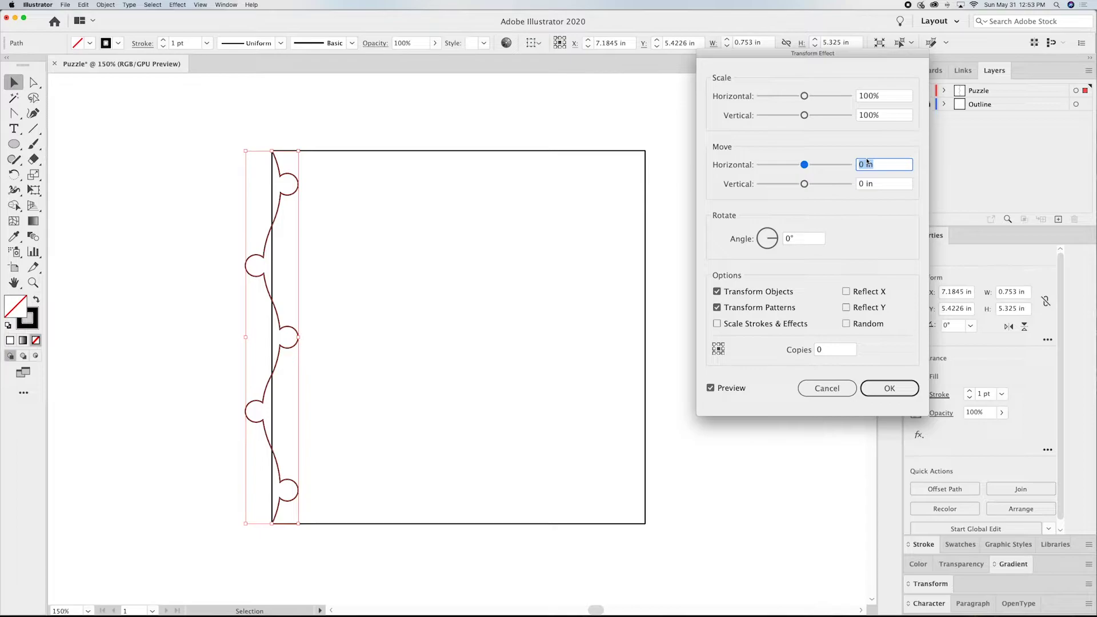
{"action": "type", "text": "5.325/5"}
{"action": "left_click", "coordinate": [813, 350]}
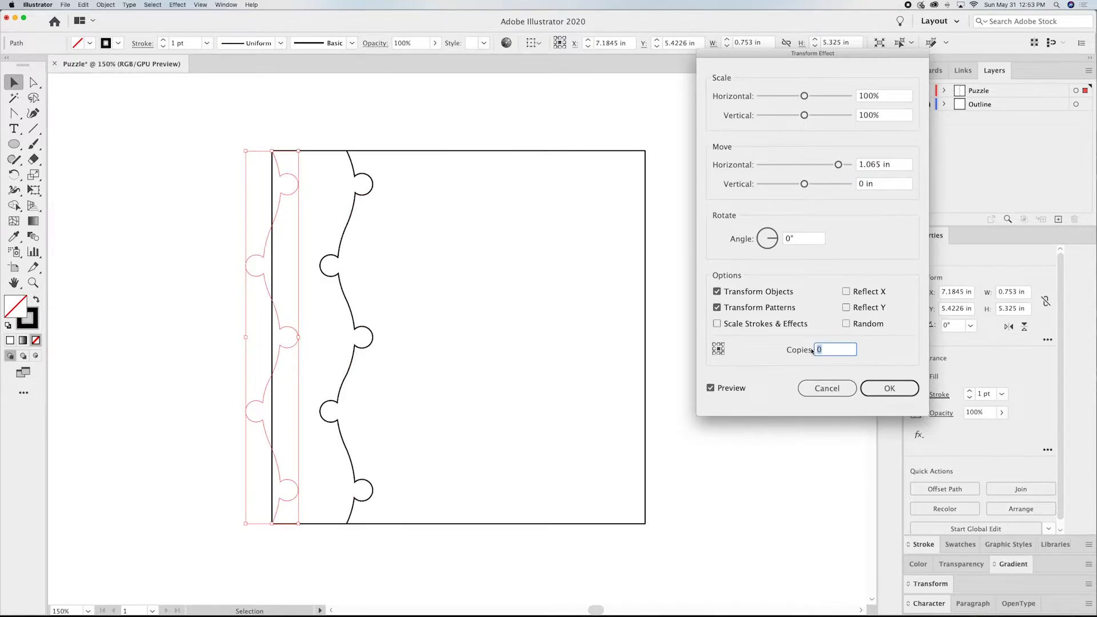
{"action": "key", "text": "Return"}
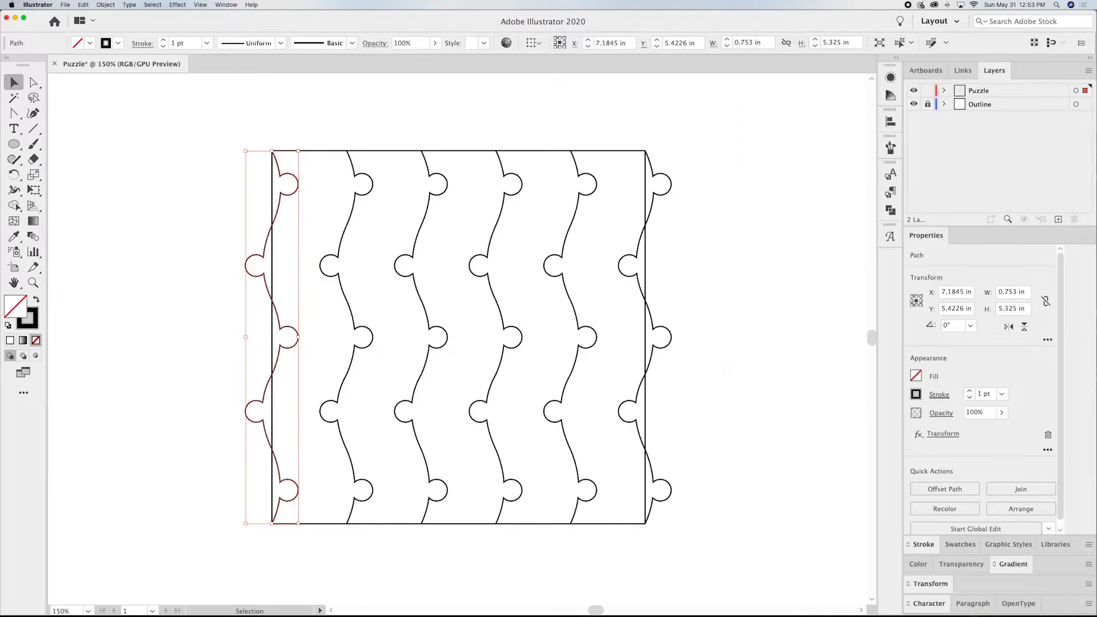
{"action": "left_click", "coordinate": [717, 166]}
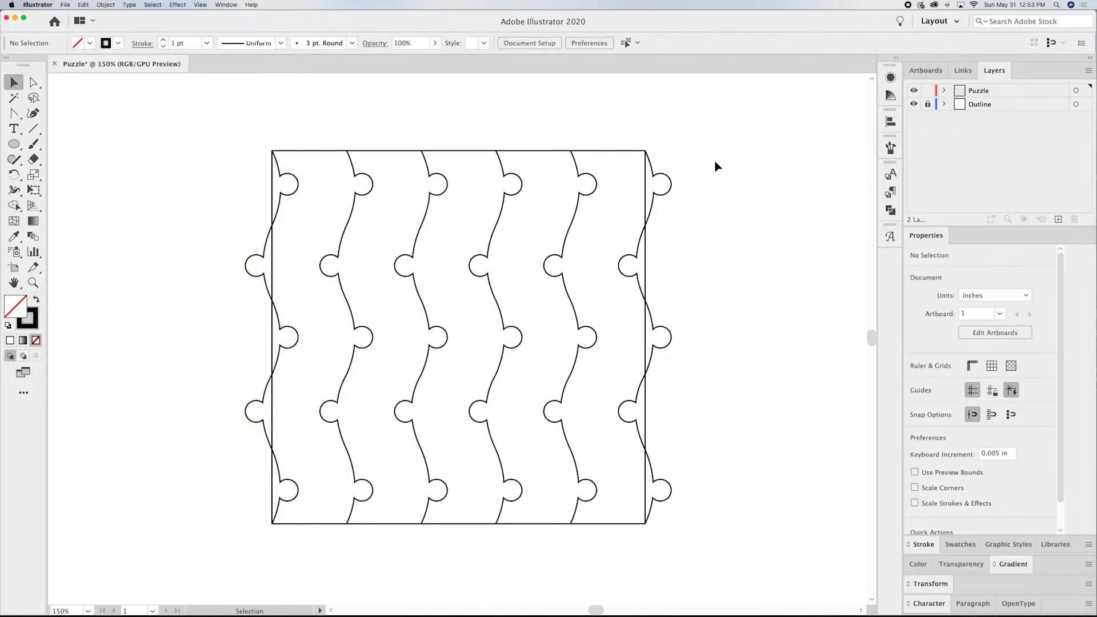
Expand the cut line's Transform appearance into a 6.078 × 5.325 in group of six wavy paths
{"action": "left_click", "coordinate": [290, 197]}
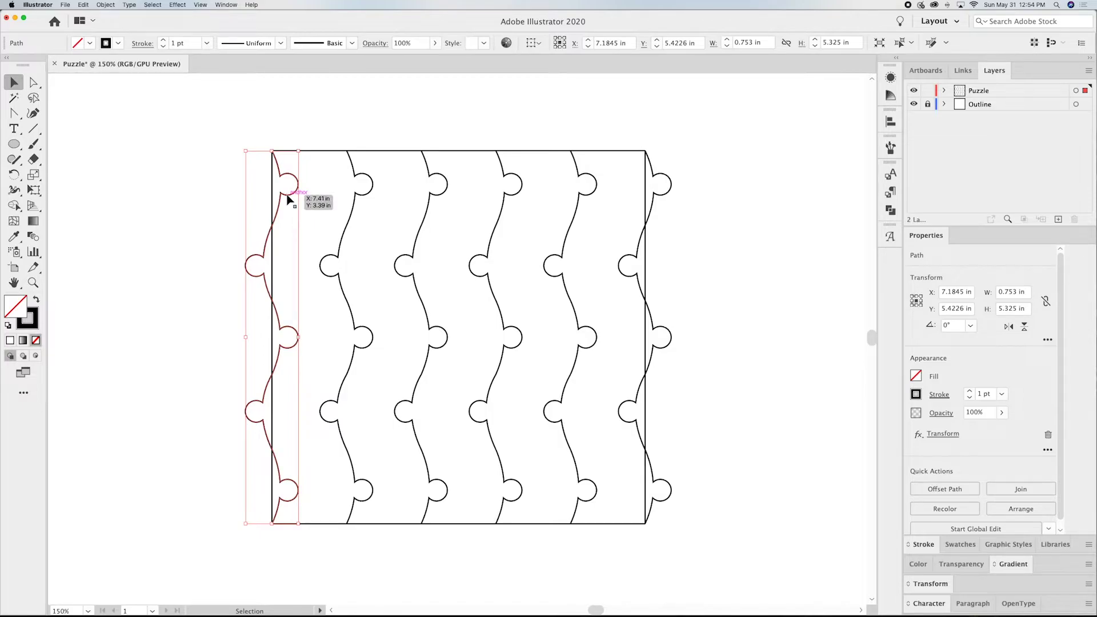
{"action": "left_click", "coordinate": [102, 6]}
{"action": "left_click", "coordinate": [120, 106]}
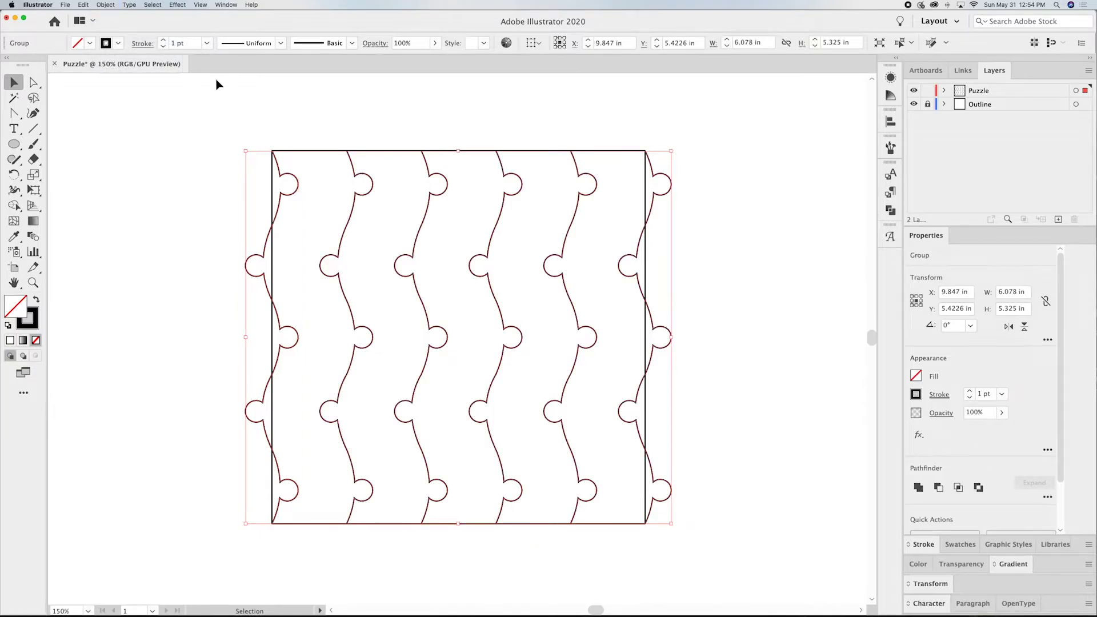
{"action": "left_click", "coordinate": [492, 136]}
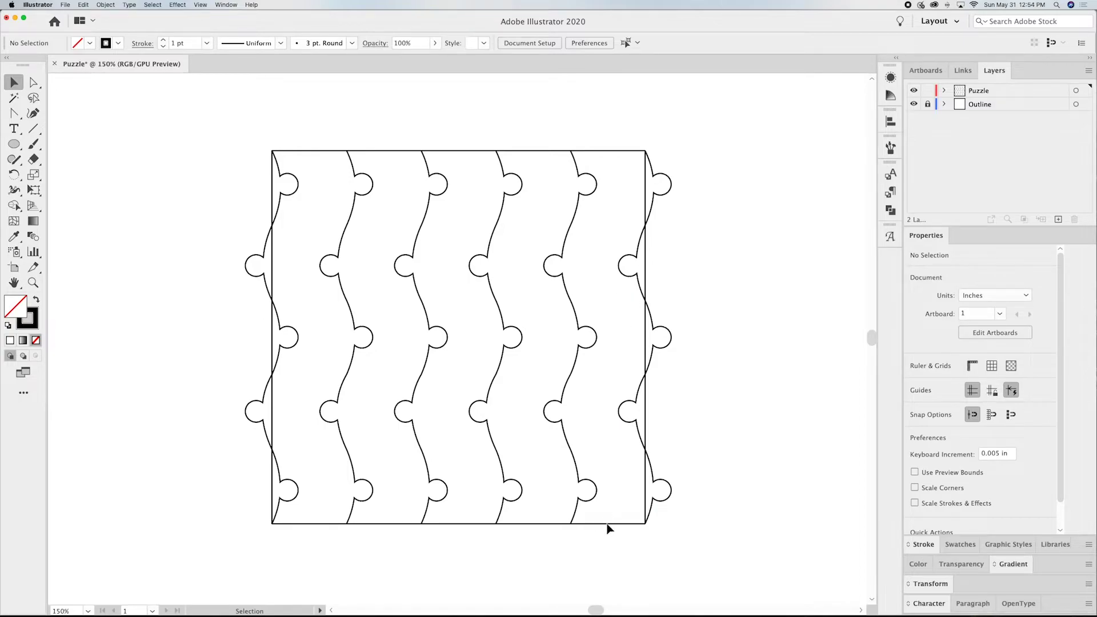
Duplicate the vertical cut-line group, rotate the copy horizontal, and align it over the square
{"action": "left_click", "coordinate": [278, 211]}
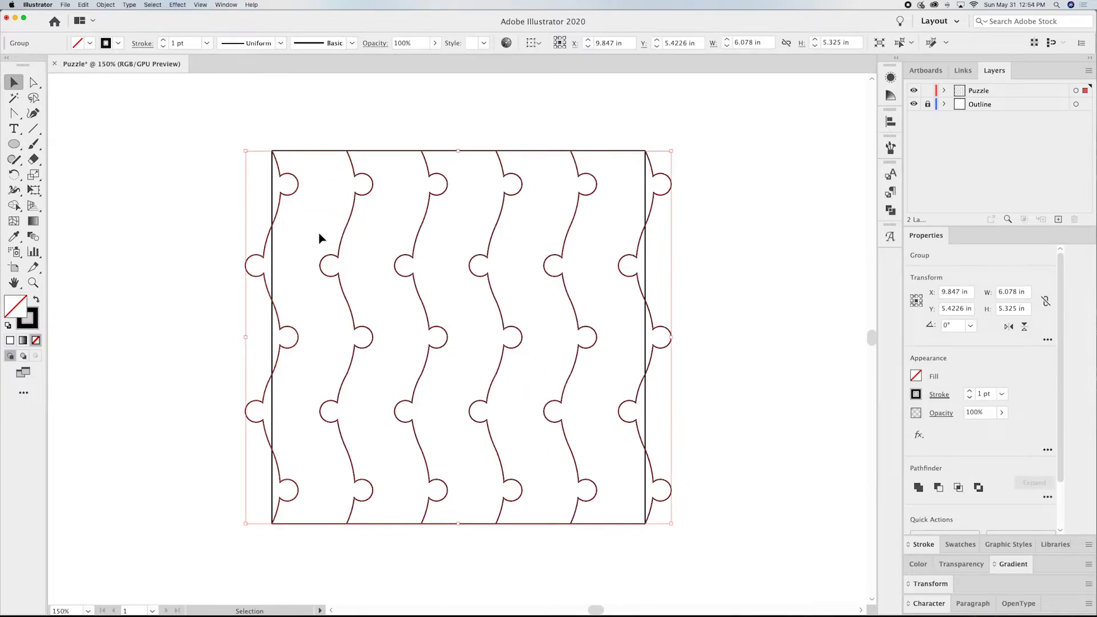
{"action": "left_click_drag", "start_coordinate": [284, 215], "coordinate": [554, 212]}
{"action": "left_click_drag", "start_coordinate": [733, 529], "coordinate": [545, 312]}
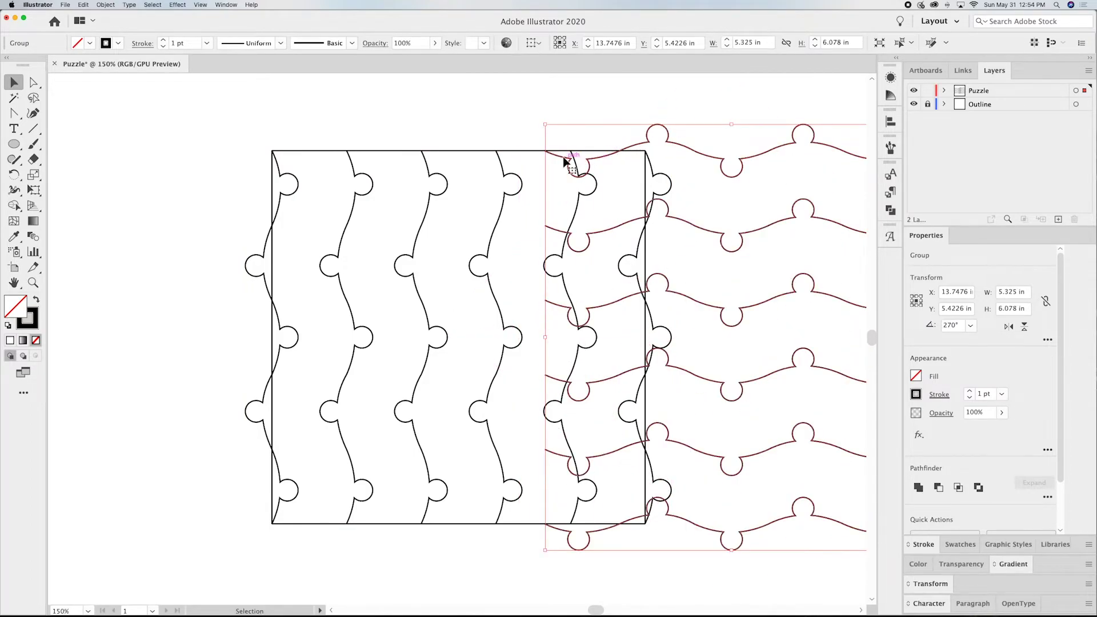
{"action": "left_click_drag", "start_coordinate": [558, 159], "coordinate": [273, 153]}
{"action": "left_click", "coordinate": [307, 115]}
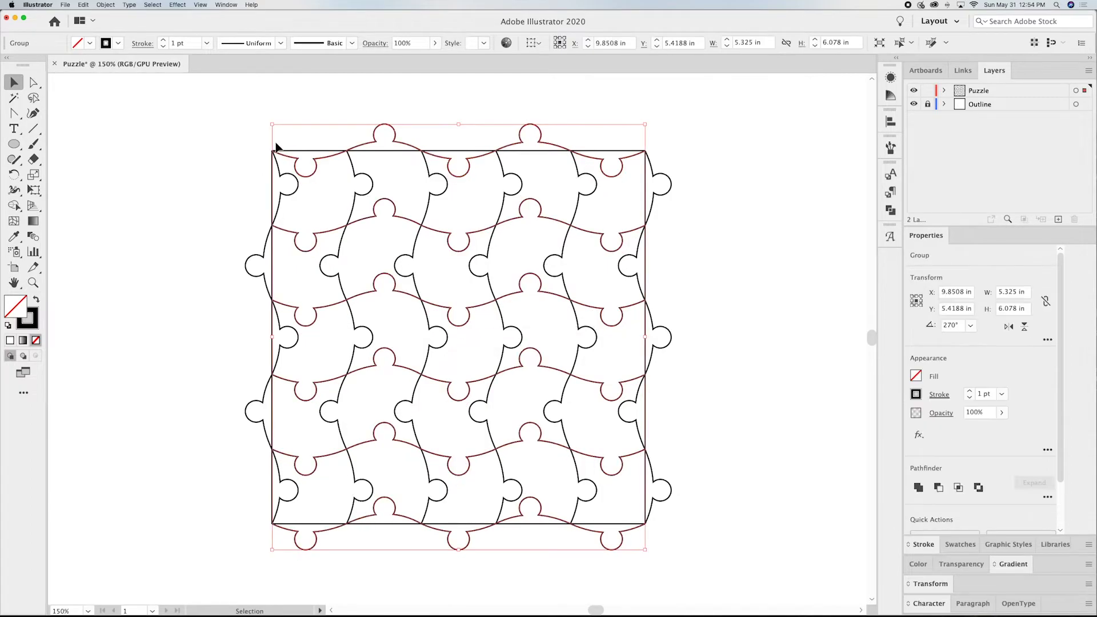
{"action": "left_click", "coordinate": [756, 140]}
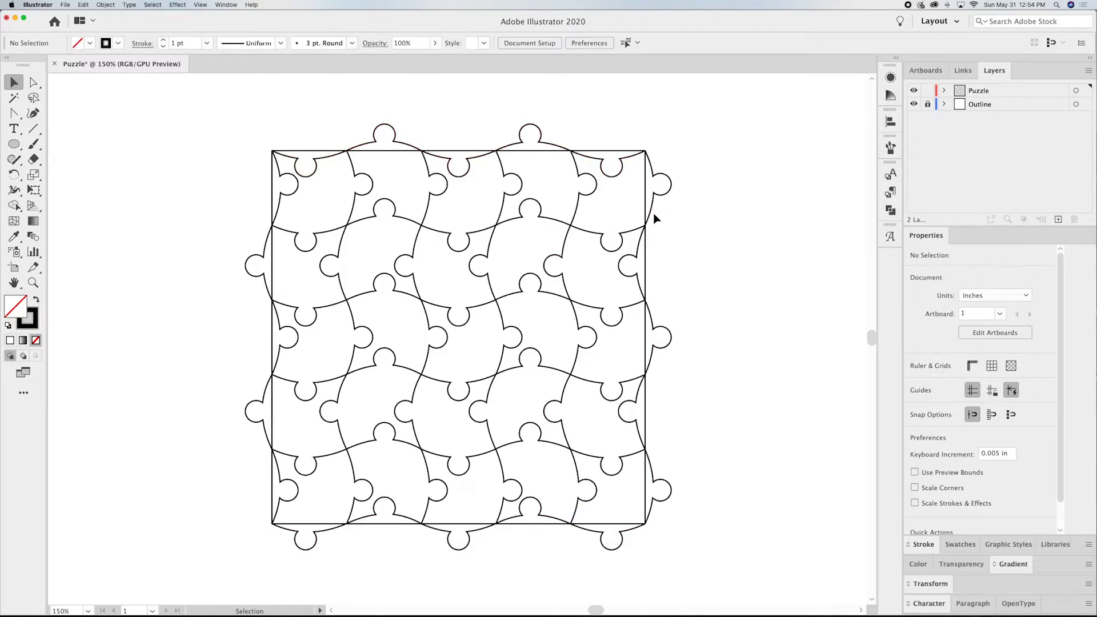
Ungroup the puzzle-line group into separate wavy paths
{"action": "left_click", "coordinate": [590, 536]}
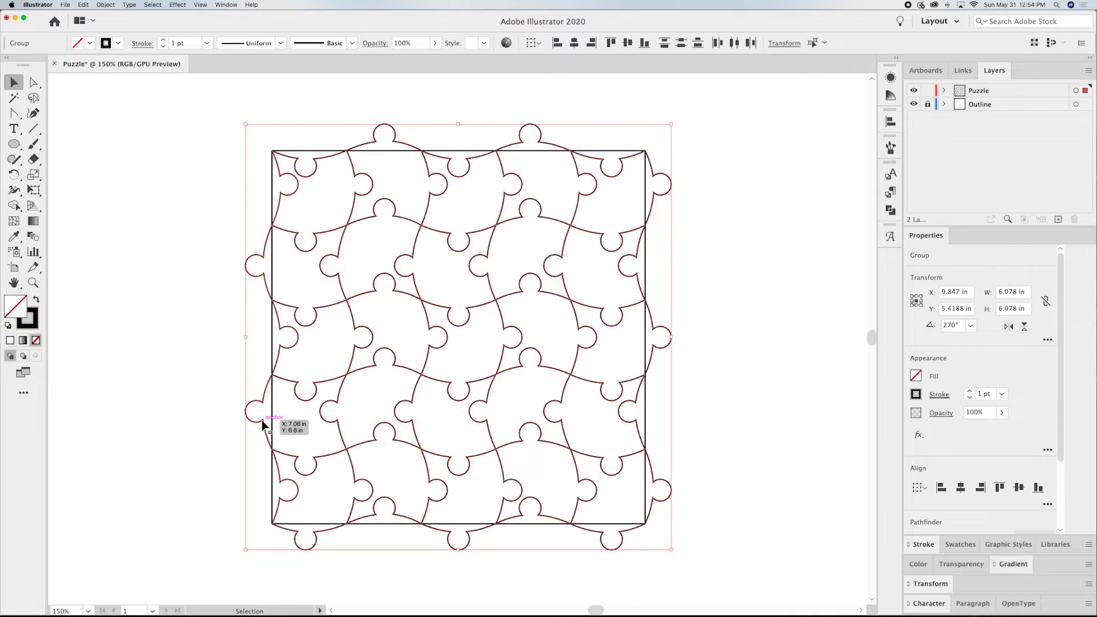
{"action": "right_click", "coordinate": [260, 276]}
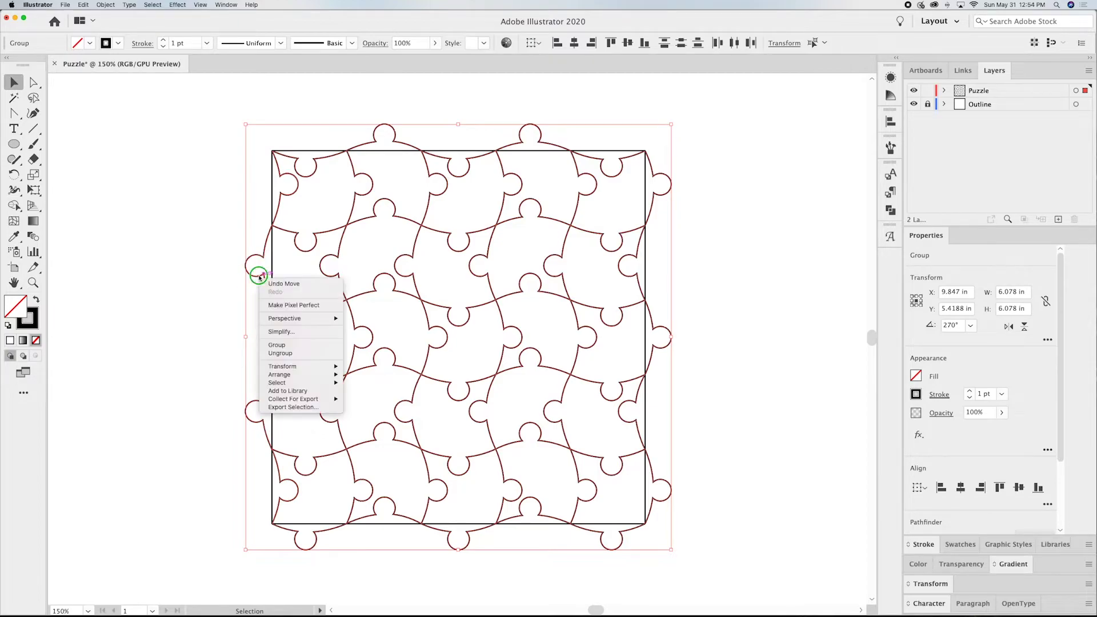
{"action": "left_click", "coordinate": [284, 353]}
{"action": "left_click", "coordinate": [193, 332]}
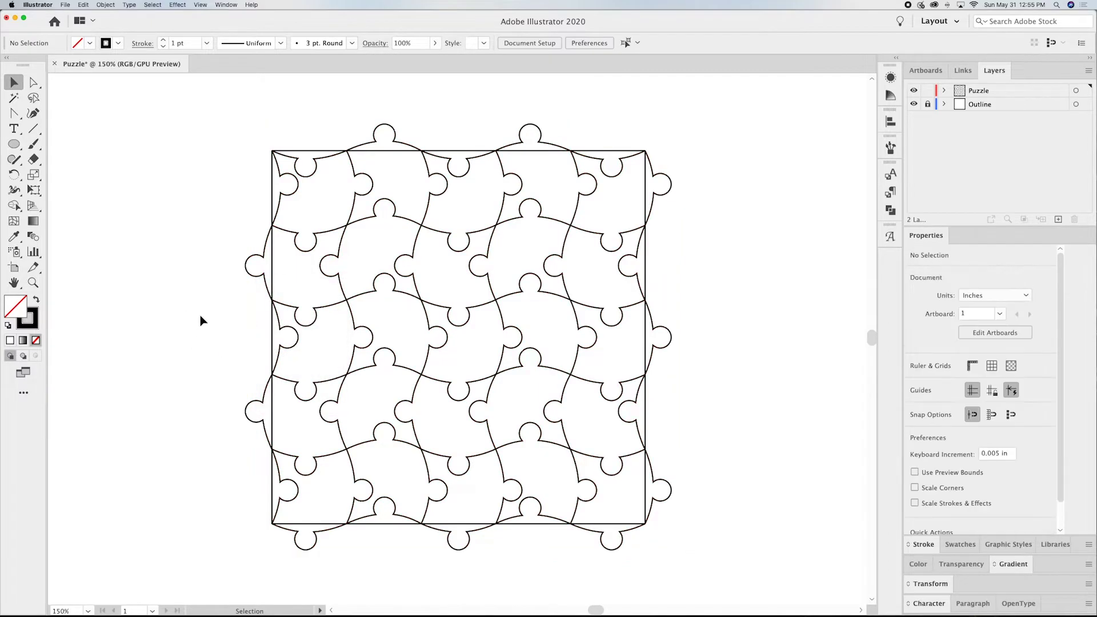
Delete the outer wavy lines on the left, top, right and bottom edges
{"action": "left_click", "coordinate": [254, 281]}
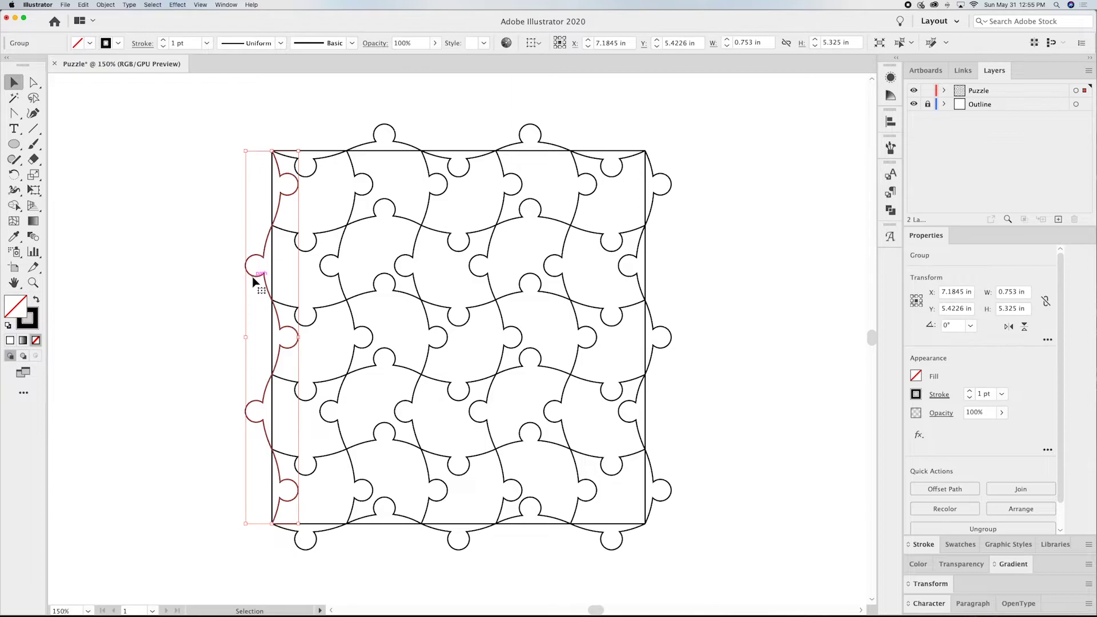
{"action": "key", "text": "Delete"}
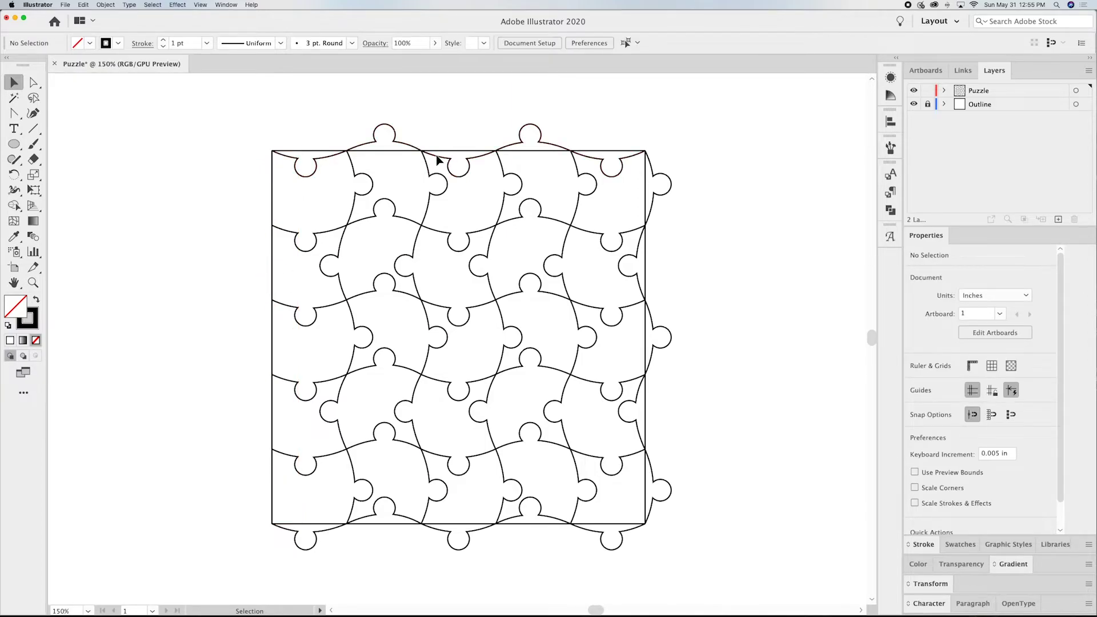
{"action": "left_click", "coordinate": [438, 159]}
{"action": "key", "text": "Delete"}
{"action": "left_click", "coordinate": [653, 216]}
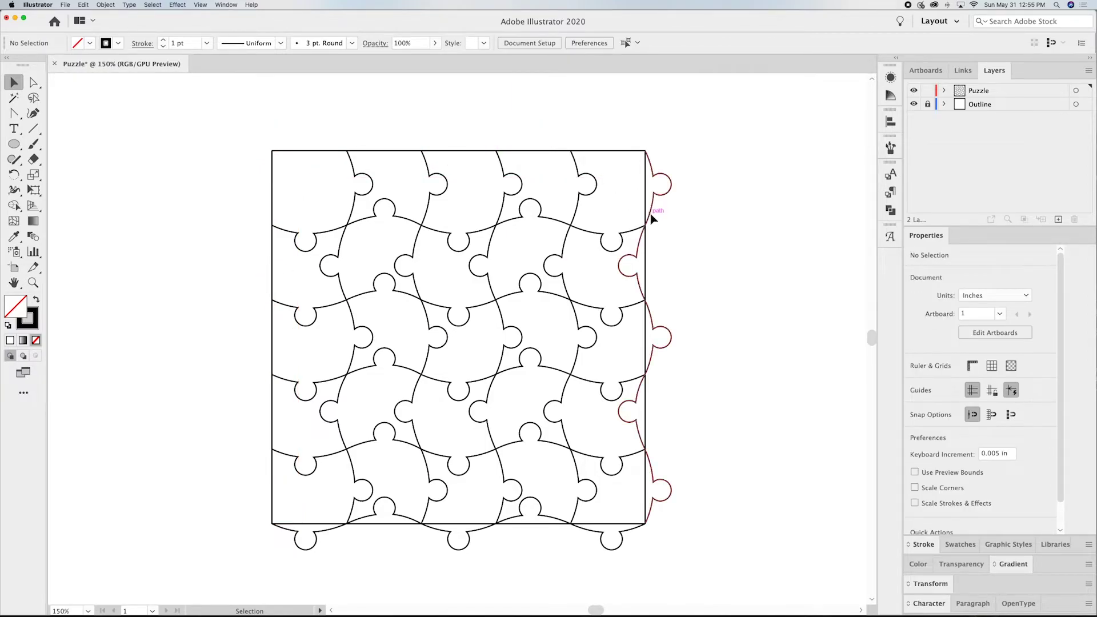
{"action": "key", "text": "Delete"}
{"action": "left_click", "coordinate": [594, 533]}
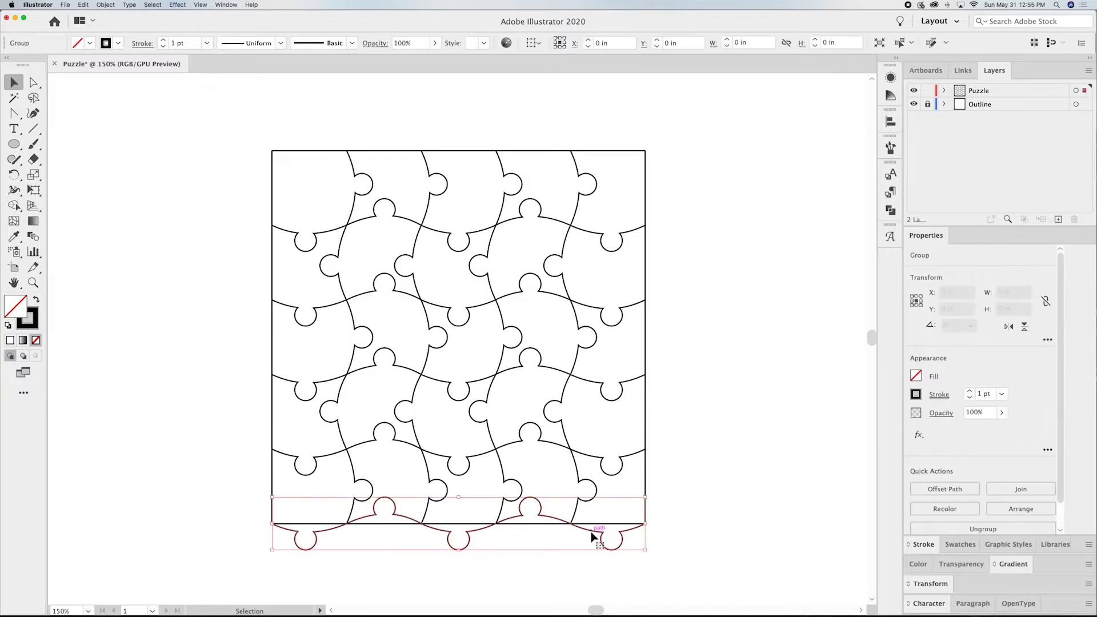
{"action": "key", "text": "Delete"}
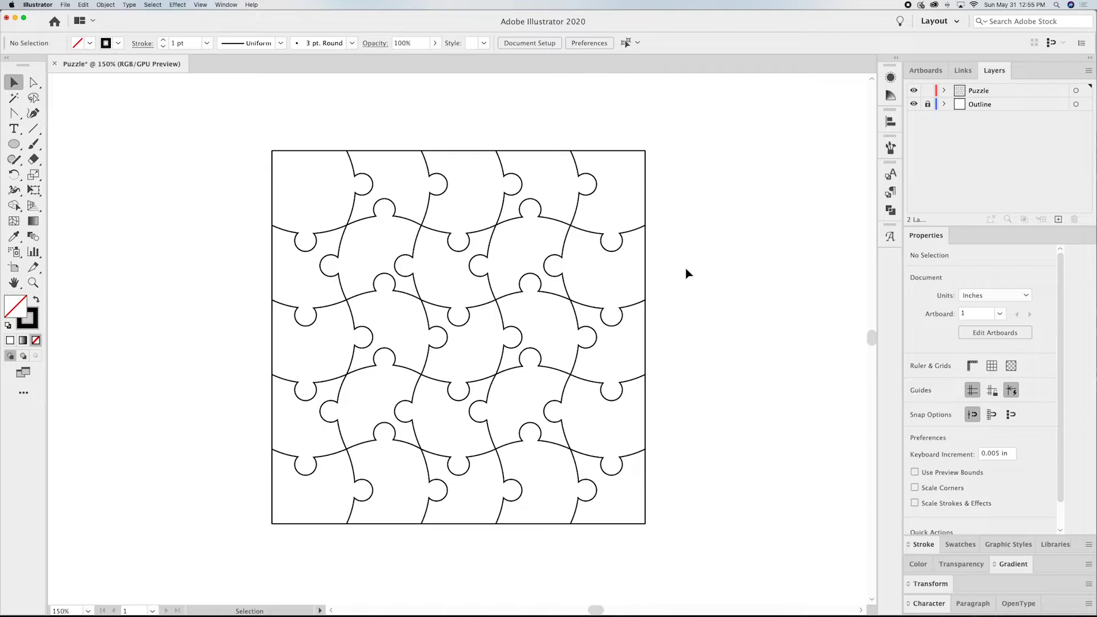
Nudge the upper knobs: top horizontal-cut knobs left, upper vertical-cut knobs up or down
{"action": "left_click", "coordinate": [34, 83]}
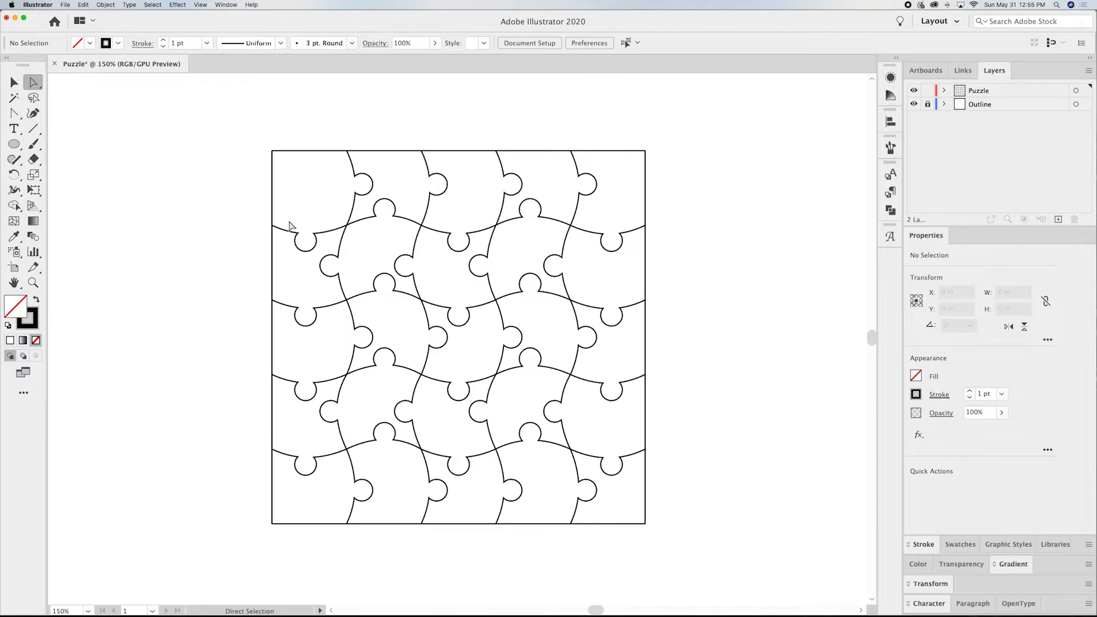
{"action": "left_click_drag", "start_coordinate": [290, 225], "coordinate": [323, 261]}
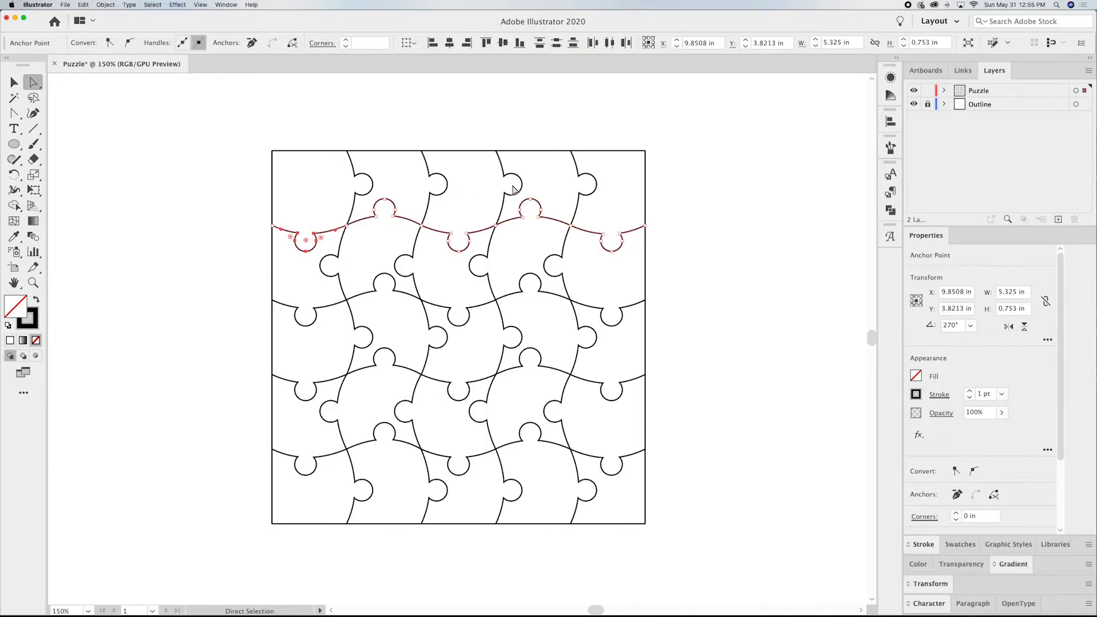
{"action": "key", "text": "Left"}
{"action": "key", "text": "Left"}
{"action": "key", "text": "Left"}
{"action": "key", "text": "Left"}
{"action": "key", "text": "Left"}
{"action": "key", "text": "Left"}
{"action": "left_click_drag", "start_coordinate": [438, 227], "coordinate": [476, 257]}
{"action": "key", "text": "Left"}
{"action": "key", "text": "Left"}
{"action": "key", "text": "Left"}
{"action": "key", "text": "Left"}
{"action": "key", "text": "Left"}
{"action": "key", "text": "Left"}
{"action": "key", "text": "Left"}
{"action": "key", "text": "Left"}
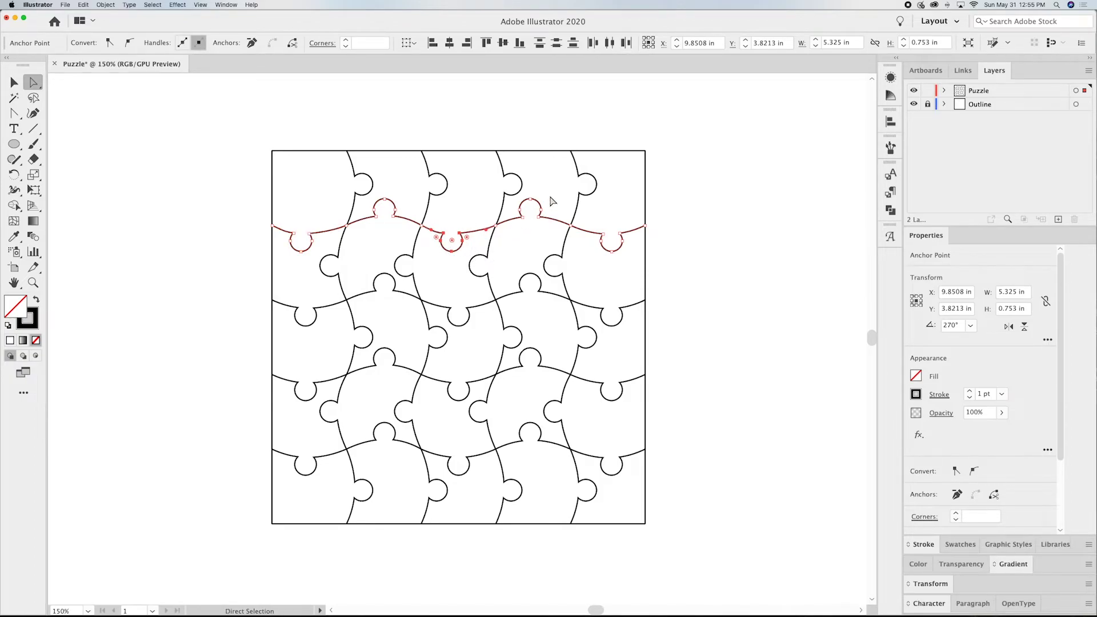
{"action": "left_click_drag", "start_coordinate": [576, 173], "coordinate": [603, 209]}
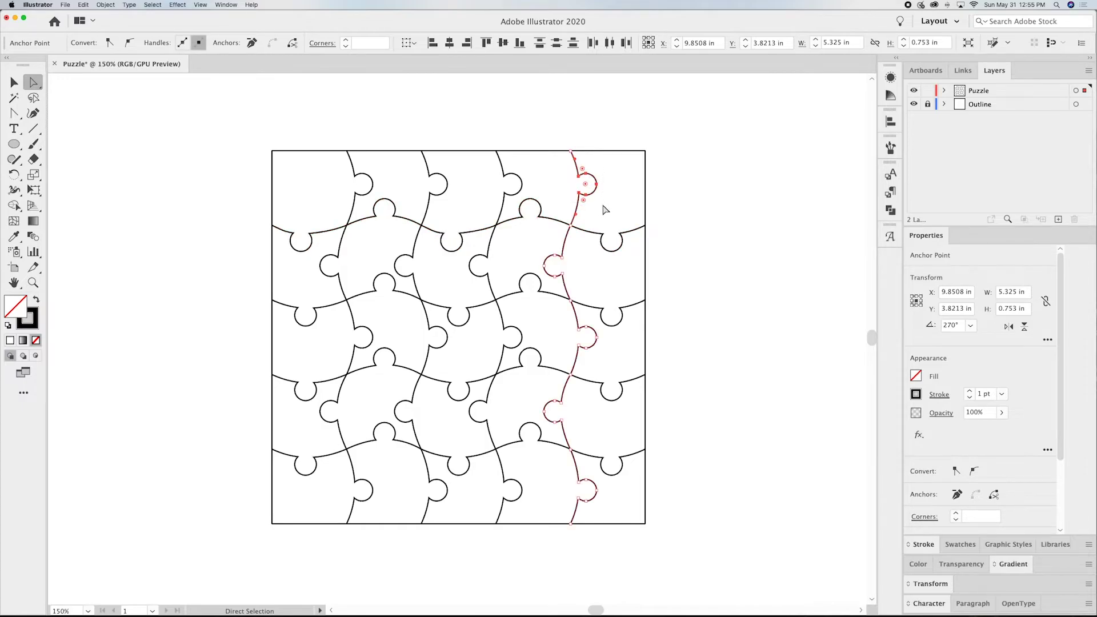
{"action": "key", "text": "Up"}
{"action": "key", "text": "Up"}
{"action": "key", "text": "Up"}
{"action": "key", "text": "Up"}
{"action": "key", "text": "Up"}
{"action": "key", "text": "Up"}
{"action": "key", "text": "Up"}
{"action": "key", "text": "Up"}
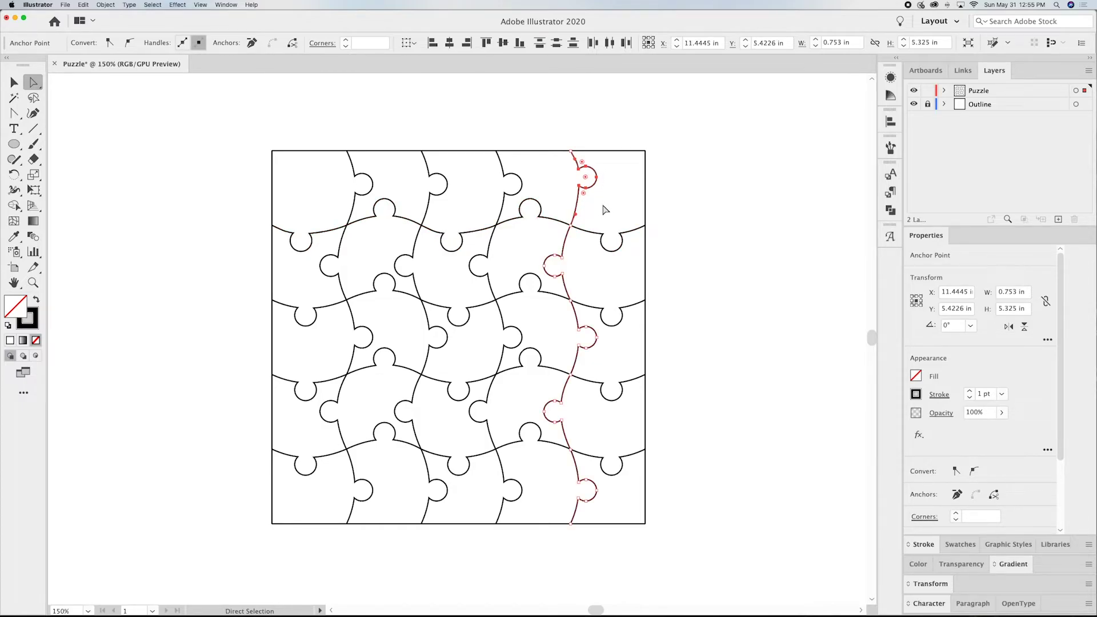
{"action": "left_click_drag", "start_coordinate": [453, 162], "coordinate": [424, 216]}
{"action": "key", "text": "Down"}
{"action": "key", "text": "Down"}
{"action": "key", "text": "Down"}
{"action": "key", "text": "Down"}
{"action": "key", "text": "Down"}
{"action": "key", "text": "Down"}
{"action": "key", "text": "Down"}
{"action": "key", "text": "Down"}
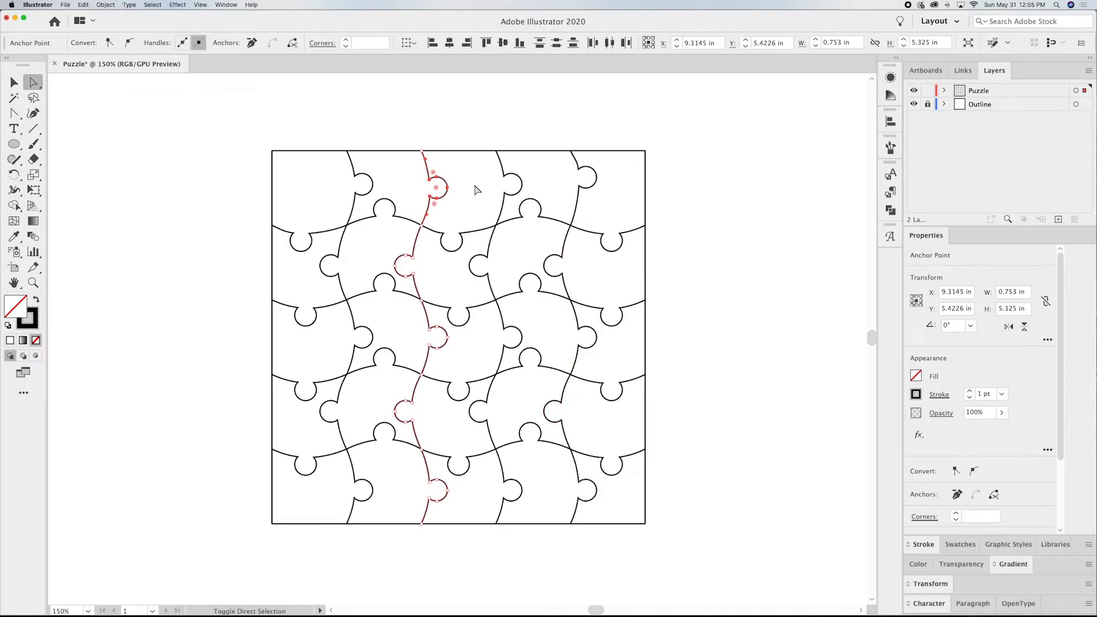
{"action": "left_click_drag", "start_coordinate": [594, 299], "coordinate": [635, 334]}
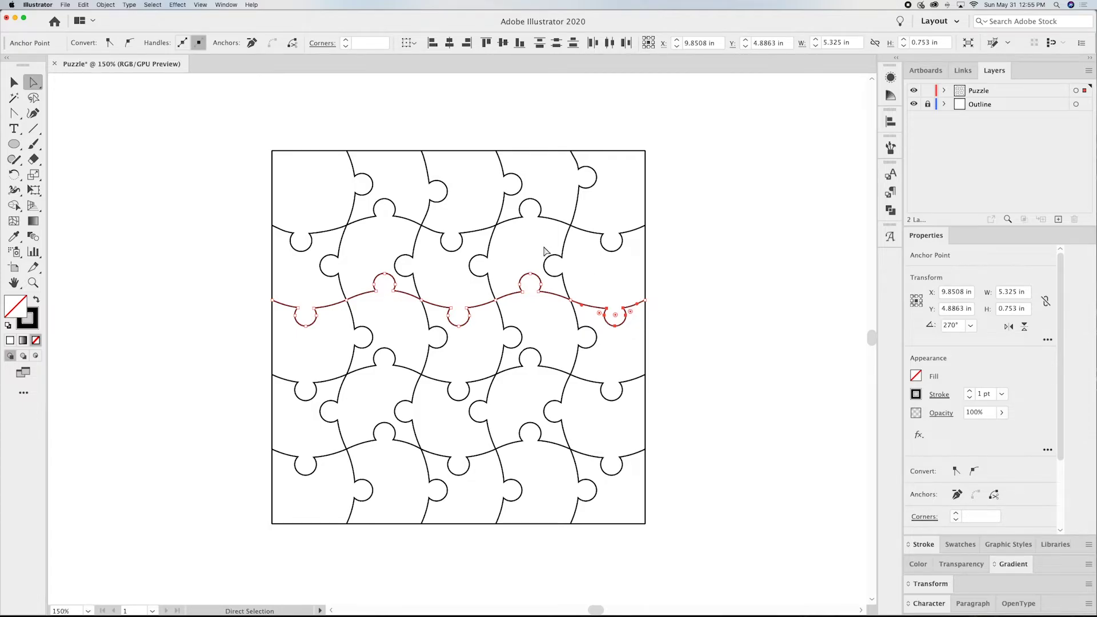
{"action": "left_click_drag", "start_coordinate": [542, 246], "coordinate": [576, 284]}
{"action": "key", "text": "Up"}
{"action": "key", "text": "Up"}
{"action": "key", "text": "Up"}
{"action": "key", "text": "Up"}
{"action": "key", "text": "Up"}
{"action": "key", "text": "Up"}
{"action": "key", "text": "Up"}
{"action": "key", "text": "Up"}
{"action": "key", "text": "Up"}
{"action": "key", "text": "Up"}
{"action": "key", "text": "Up"}
{"action": "key", "text": "Up"}
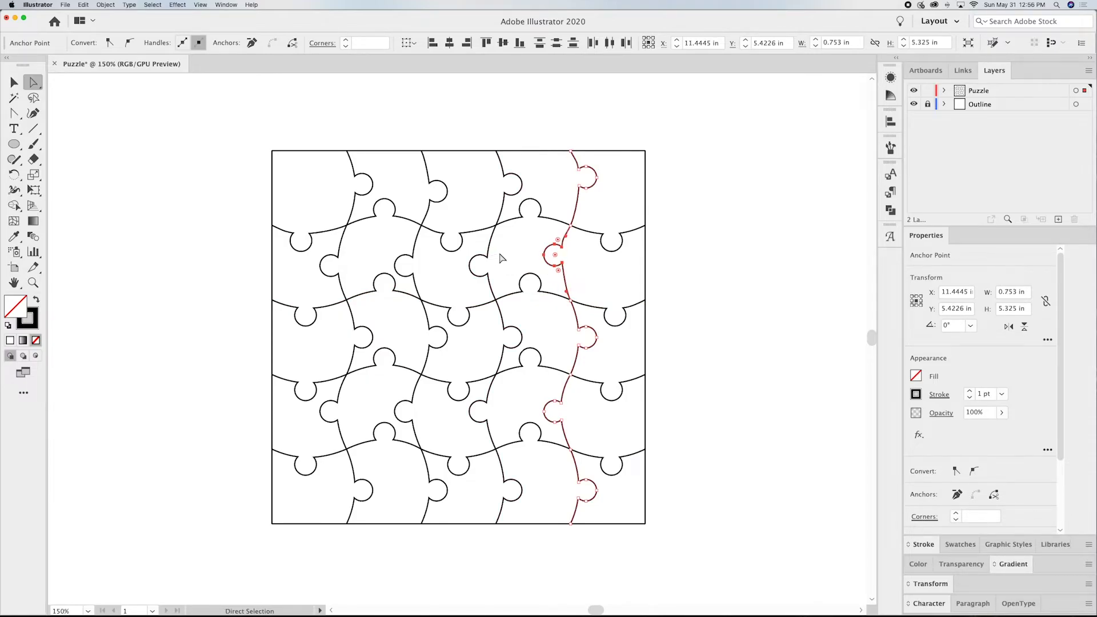
{"action": "left_click_drag", "start_coordinate": [493, 236], "coordinate": [460, 286]}
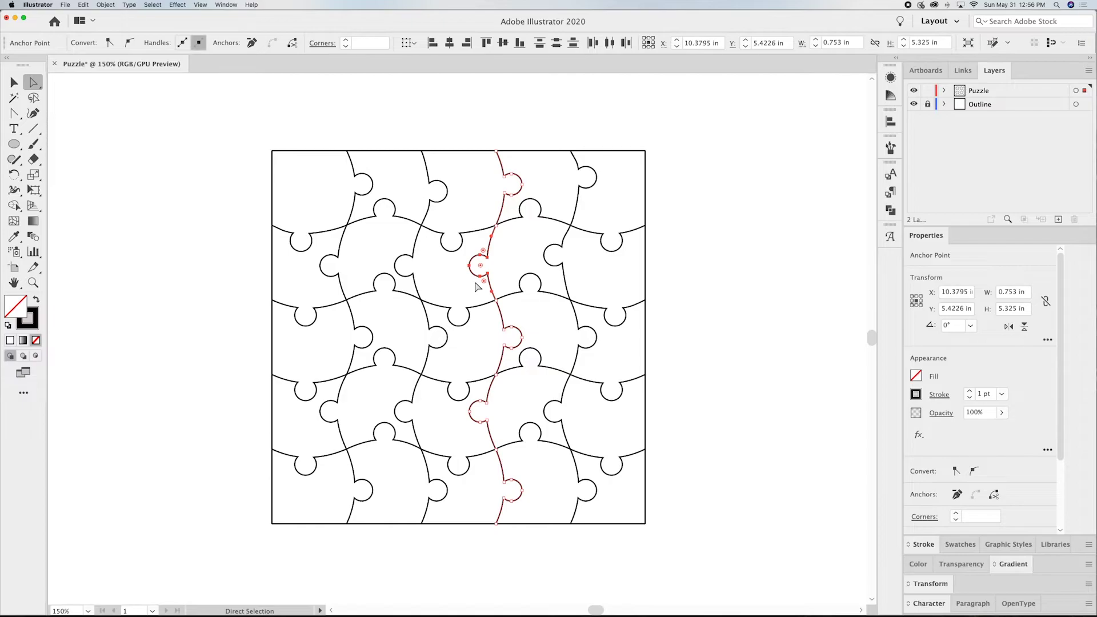
{"action": "key", "text": "Down"}
{"action": "key", "text": "Down"}
{"action": "key", "text": "Down"}
{"action": "key", "text": "Down"}
Nudge the lower knobs: horizontal-cut knobs right or left, bottom vertical-cut knobs down or up
{"action": "left_click_drag", "start_coordinate": [393, 323], "coordinate": [351, 395]}
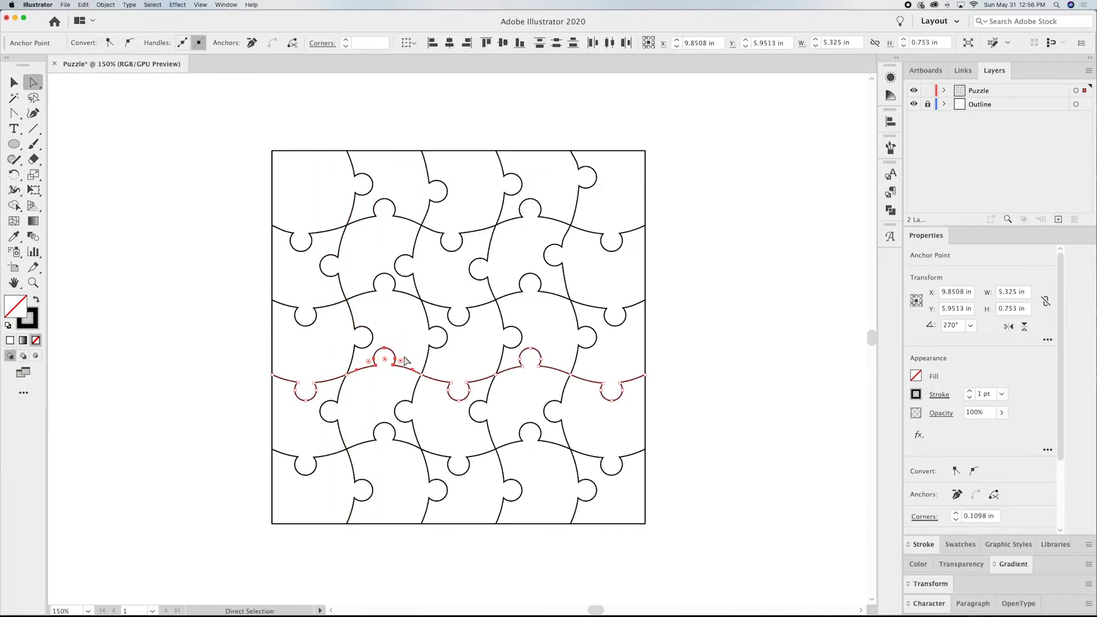
{"action": "key", "text": "Right"}
{"action": "key", "text": "Right"}
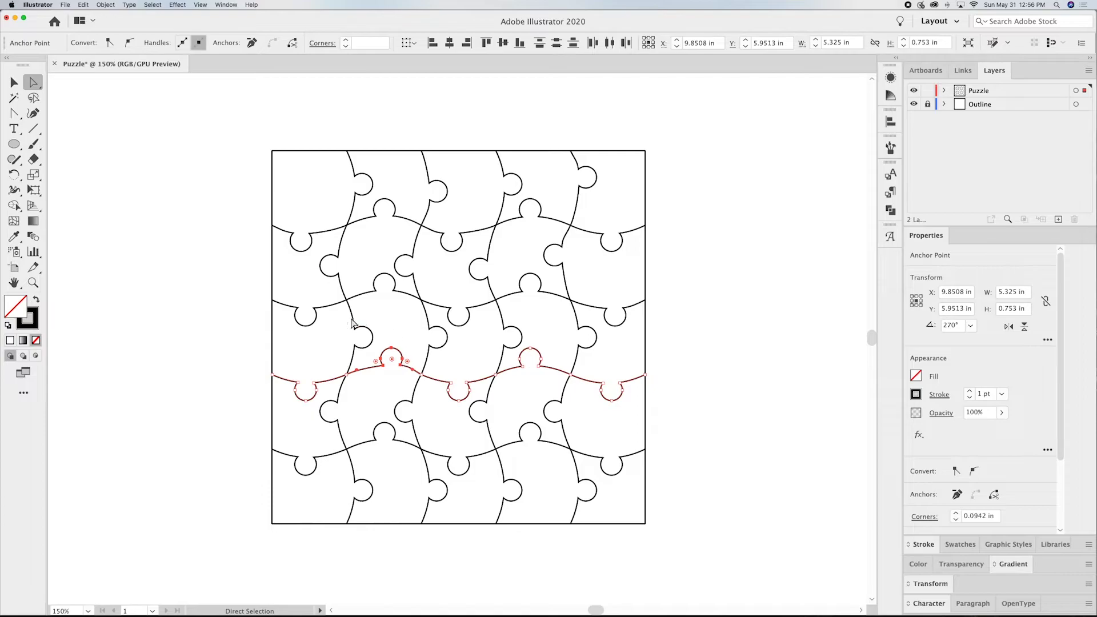
{"action": "left_click_drag", "start_coordinate": [352, 323], "coordinate": [377, 357]}
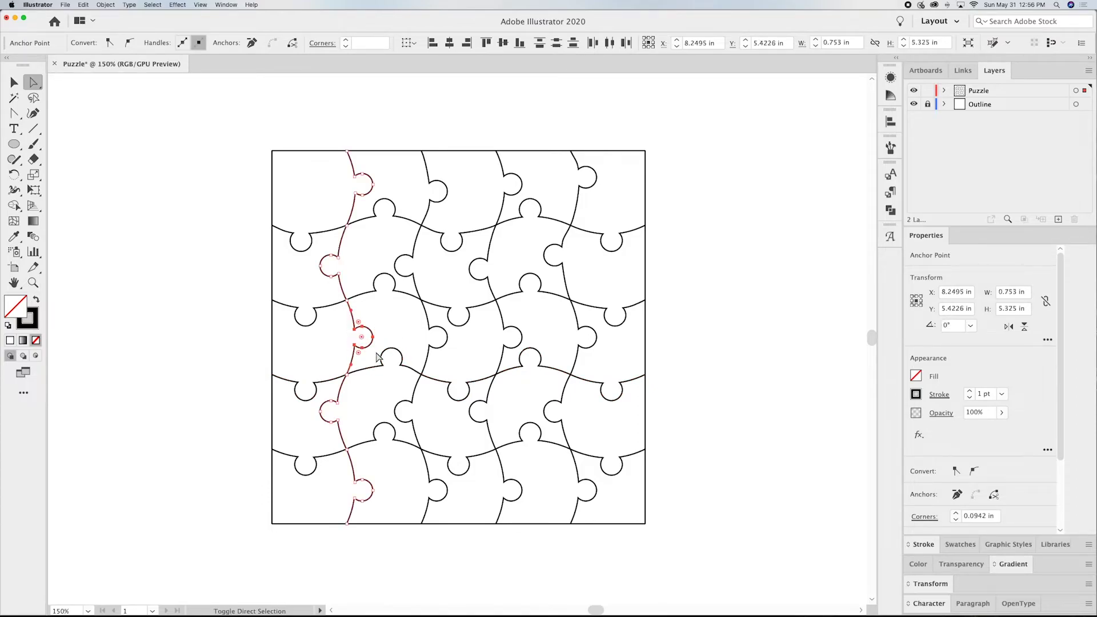
{"action": "key", "text": "Up"}
{"action": "key", "text": "Up"}
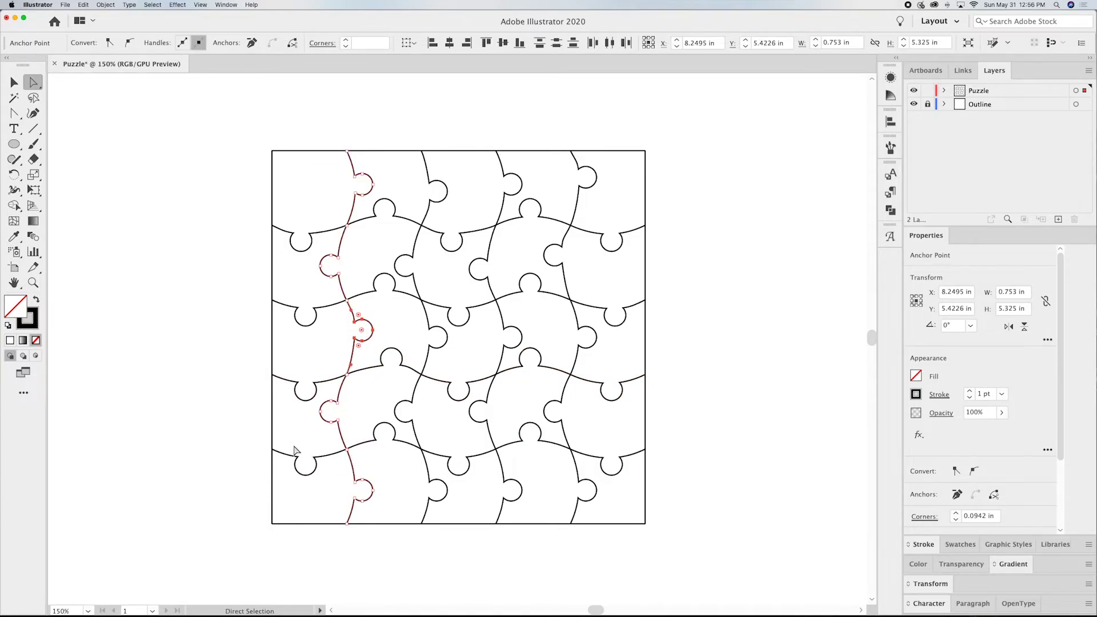
{"action": "left_click_drag", "start_coordinate": [294, 450], "coordinate": [321, 485]}
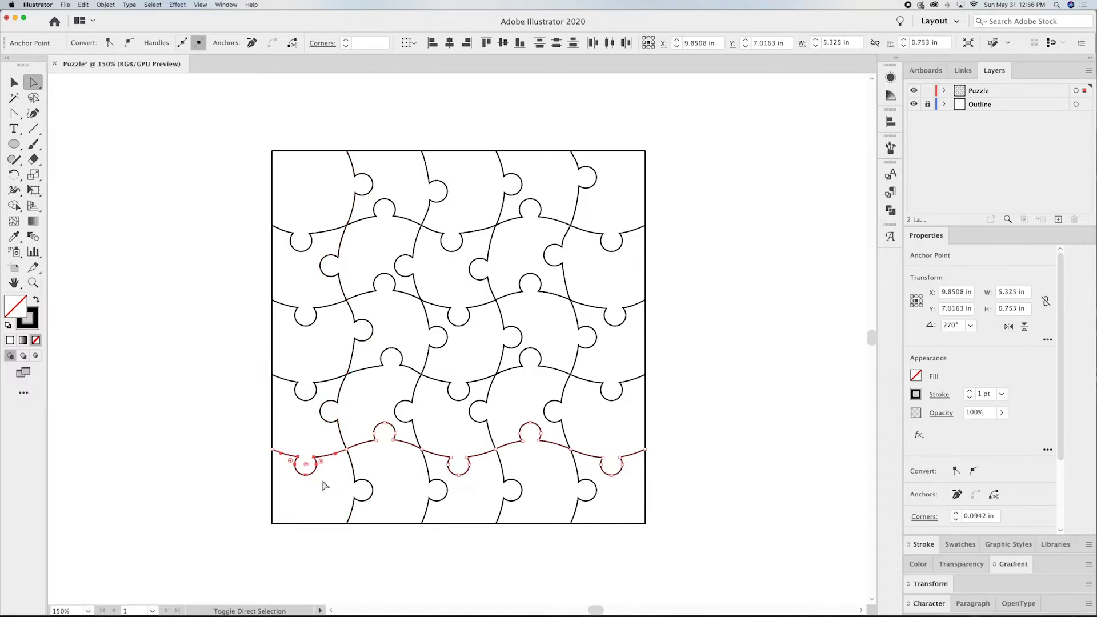
{"action": "key", "text": "Left"}
{"action": "key", "text": "Left"}
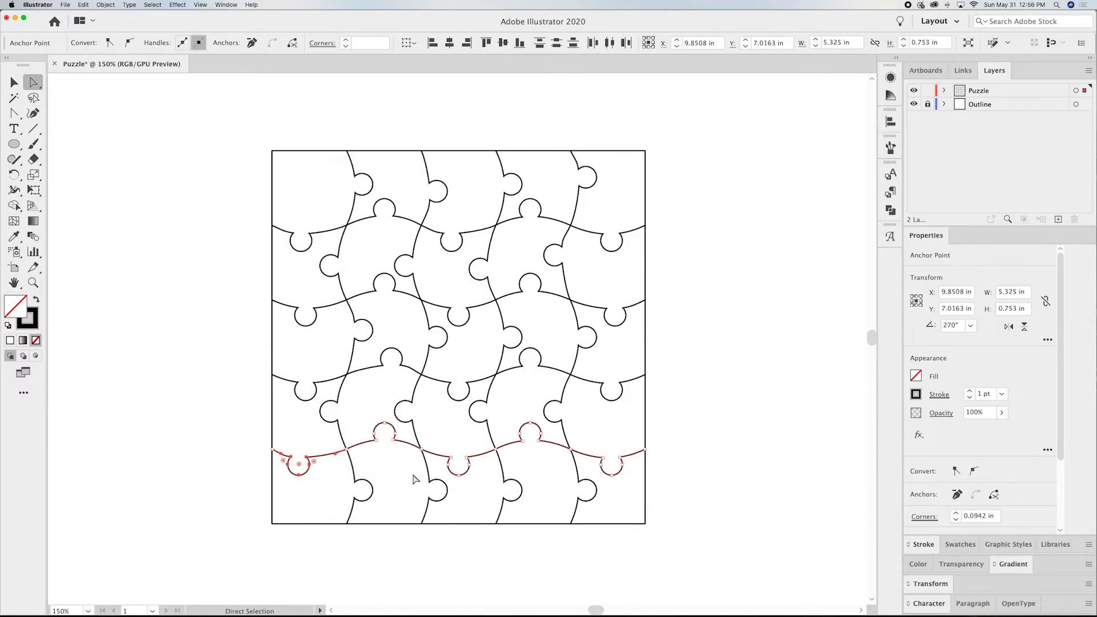
{"action": "left_click_drag", "start_coordinate": [428, 480], "coordinate": [451, 514]}
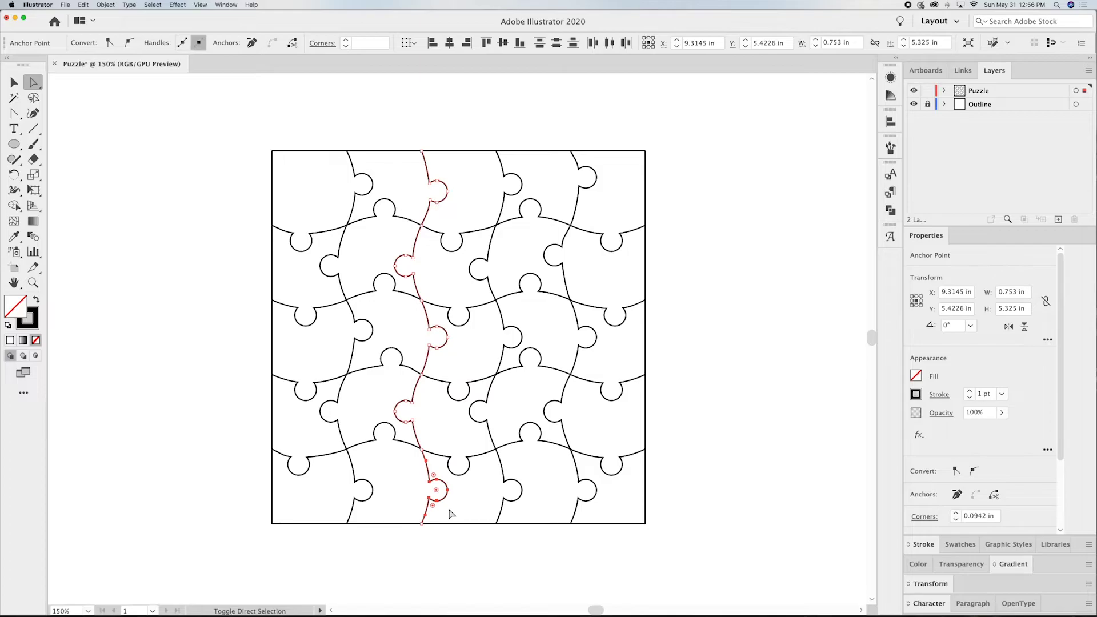
{"action": "key", "text": "Down"}
{"action": "key", "text": "Down"}
{"action": "left_click_drag", "start_coordinate": [567, 469], "coordinate": [599, 511]}
{"action": "key", "text": "Up"}
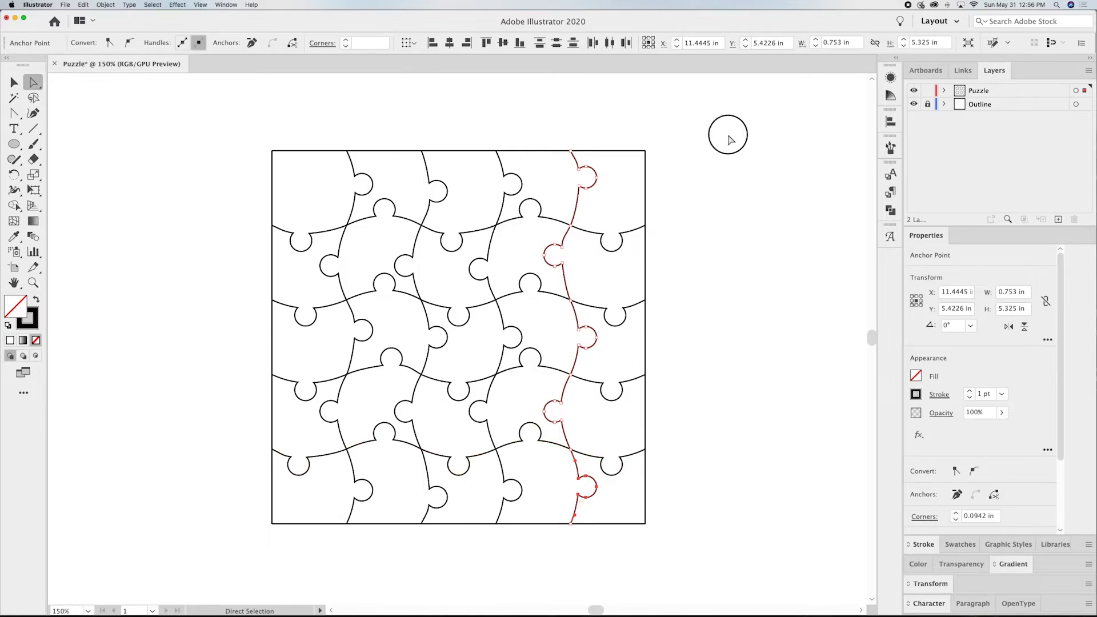
{"action": "left_click", "coordinate": [726, 136]}
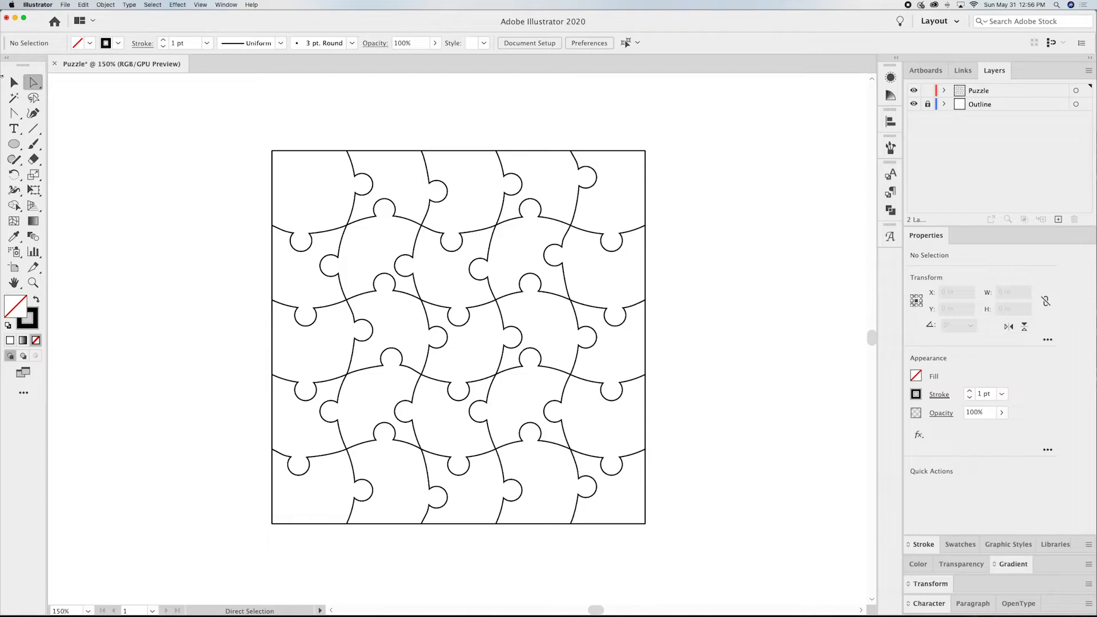
Unlock the Outline layer and round the square frame's corners to a 0.1547 in radius
{"action": "left_click", "coordinate": [14, 83]}
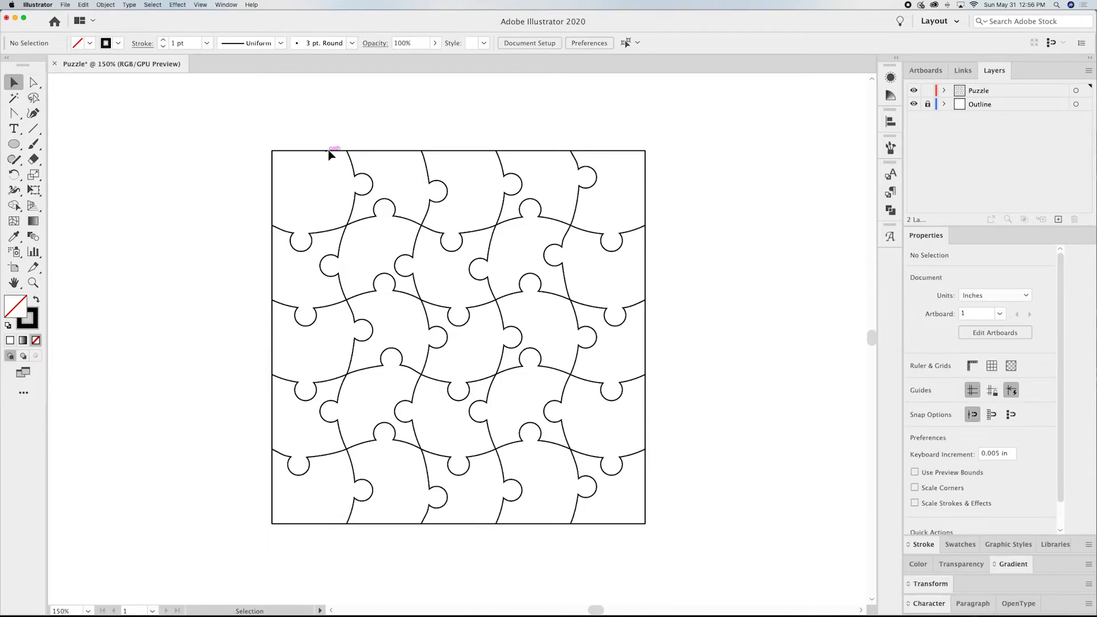
{"action": "left_click", "coordinate": [927, 105]}
{"action": "left_click", "coordinate": [295, 152]}
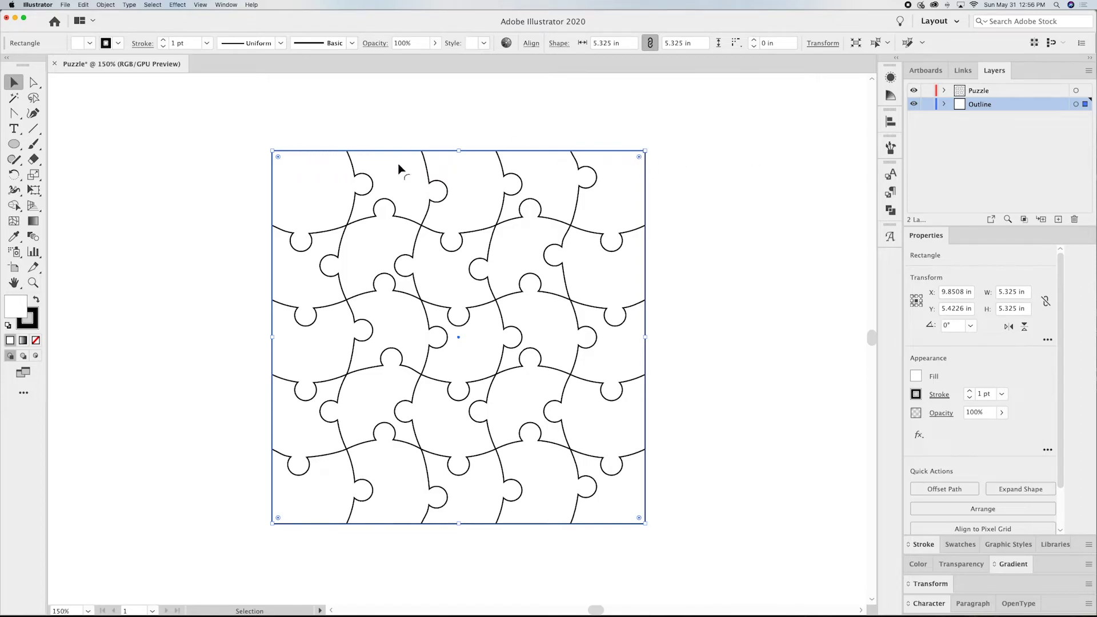
{"action": "left_click", "coordinate": [278, 158]}
{"action": "left_click_drag", "start_coordinate": [278, 158], "coordinate": [280, 162]}
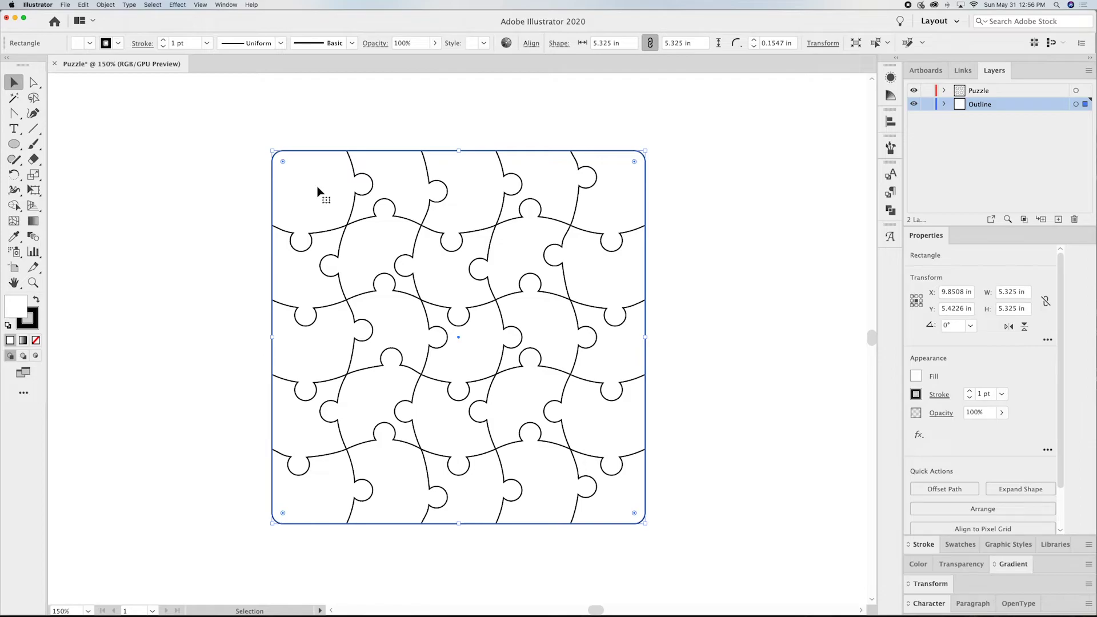
{"action": "left_click", "coordinate": [313, 111]}
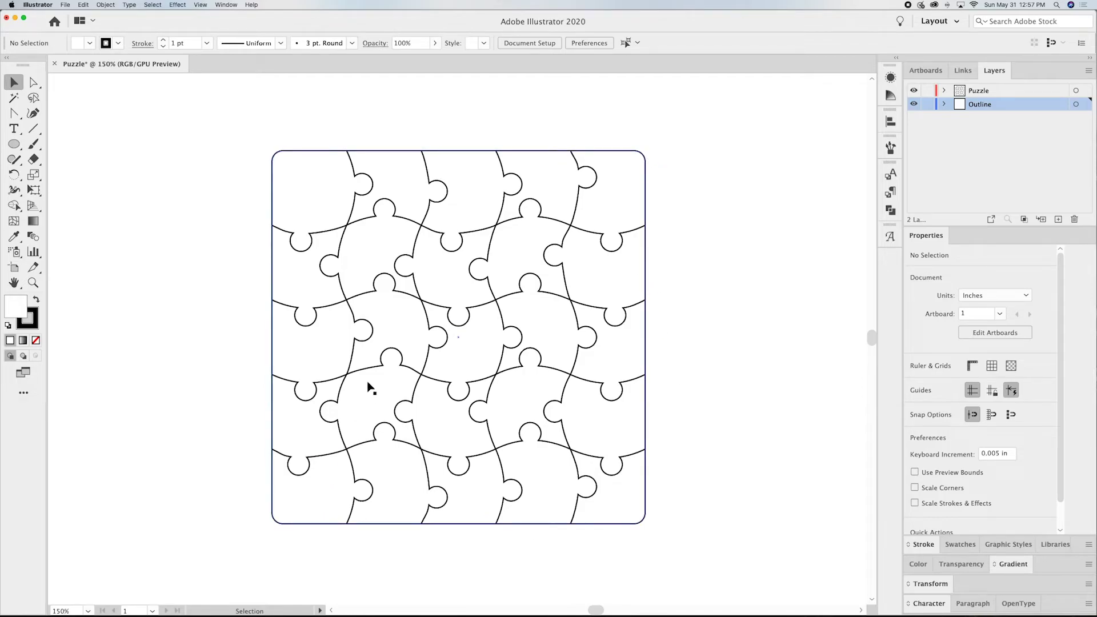
Offset the rounded frame outward by 0.25 in, making a 5.825 in square outer frame
{"action": "left_click", "coordinate": [313, 152]}
{"action": "left_click", "coordinate": [105, 5]}
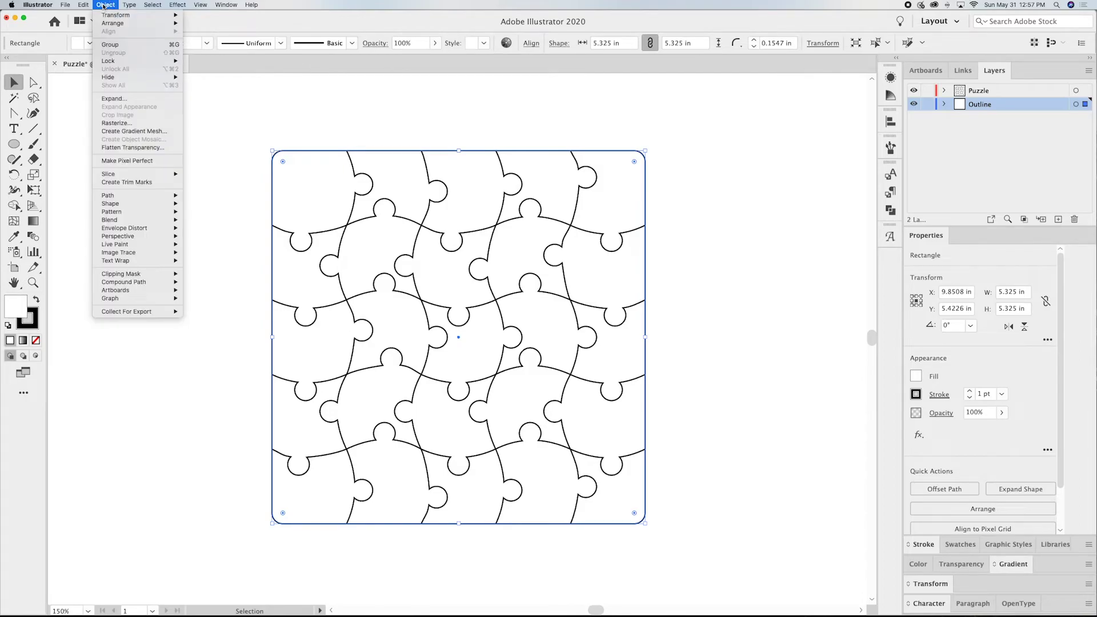
{"action": "mouse_move", "coordinate": [161, 199]}
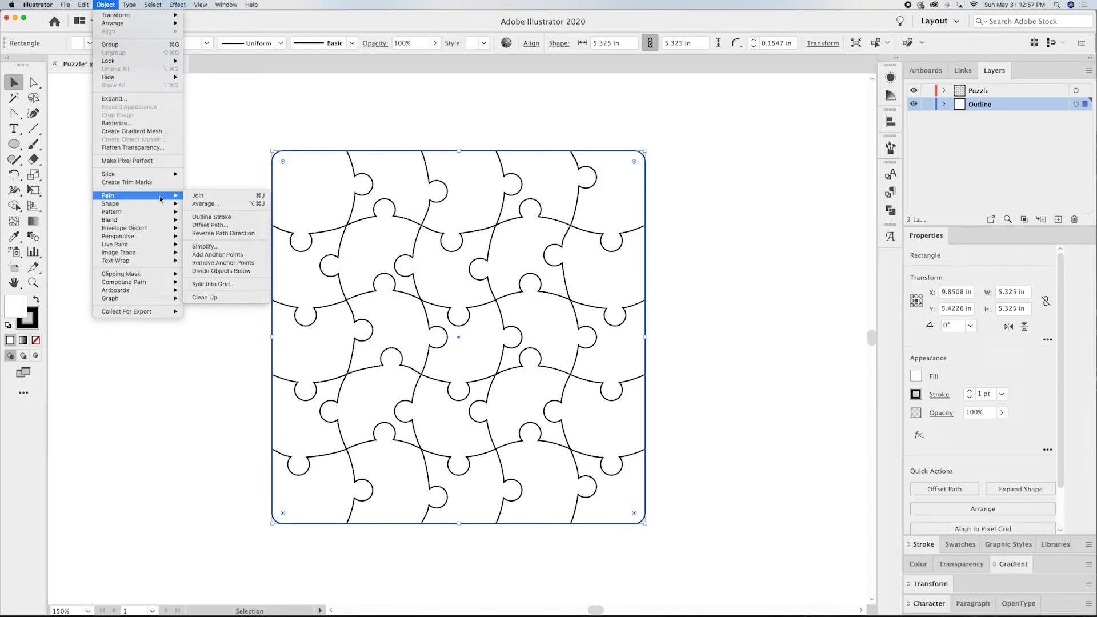
{"action": "left_click", "coordinate": [206, 225]}
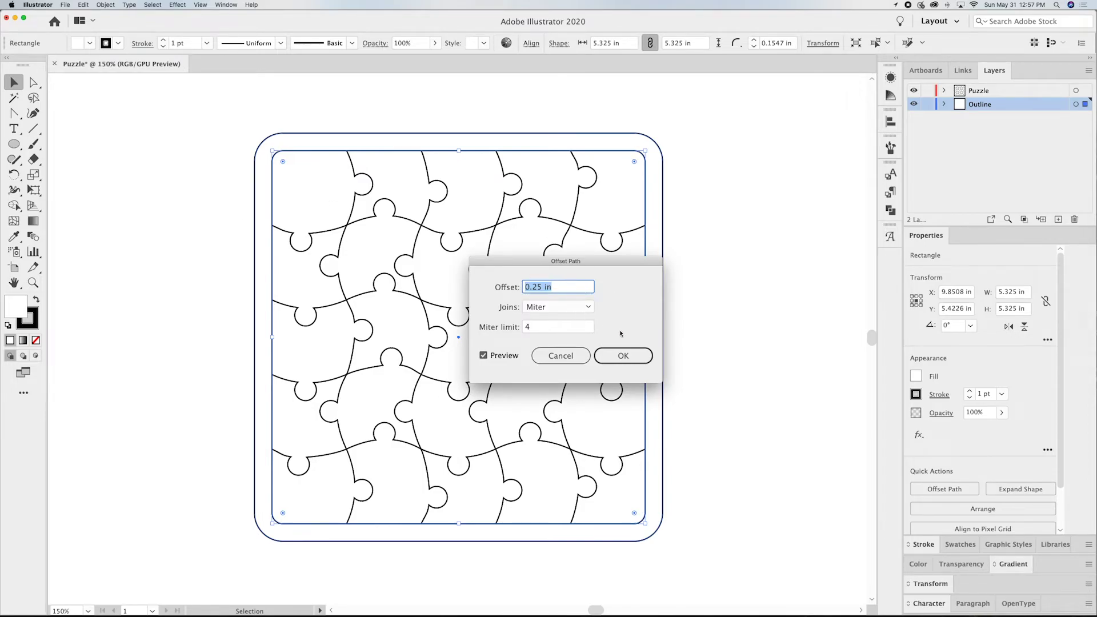
{"action": "left_click", "coordinate": [624, 356]}
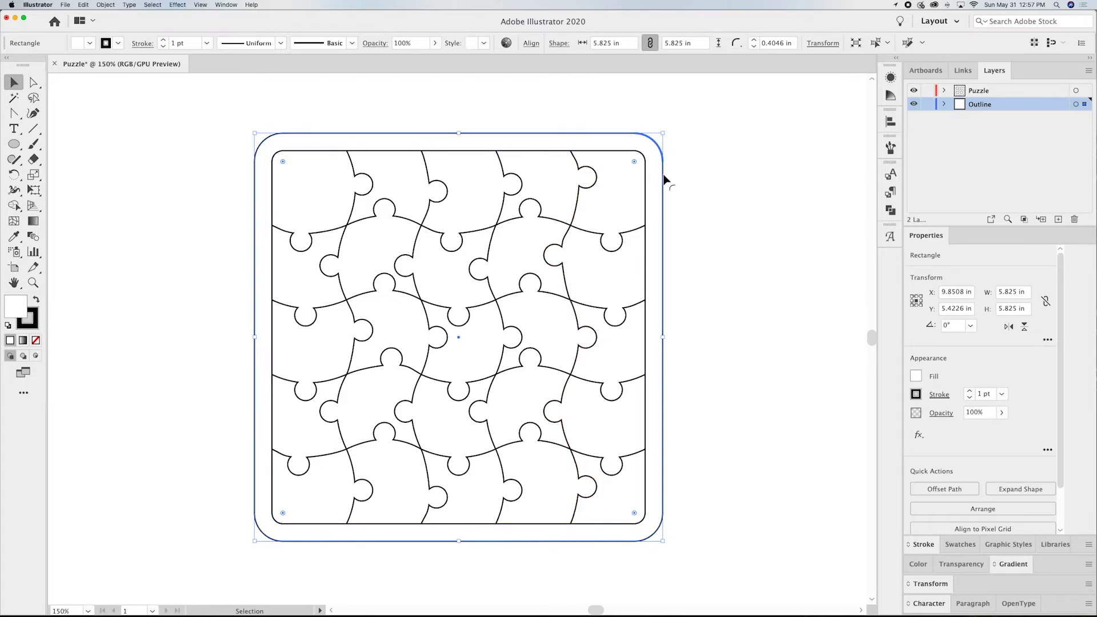
{"action": "left_click_drag", "start_coordinate": [670, 171], "coordinate": [455, 167]}
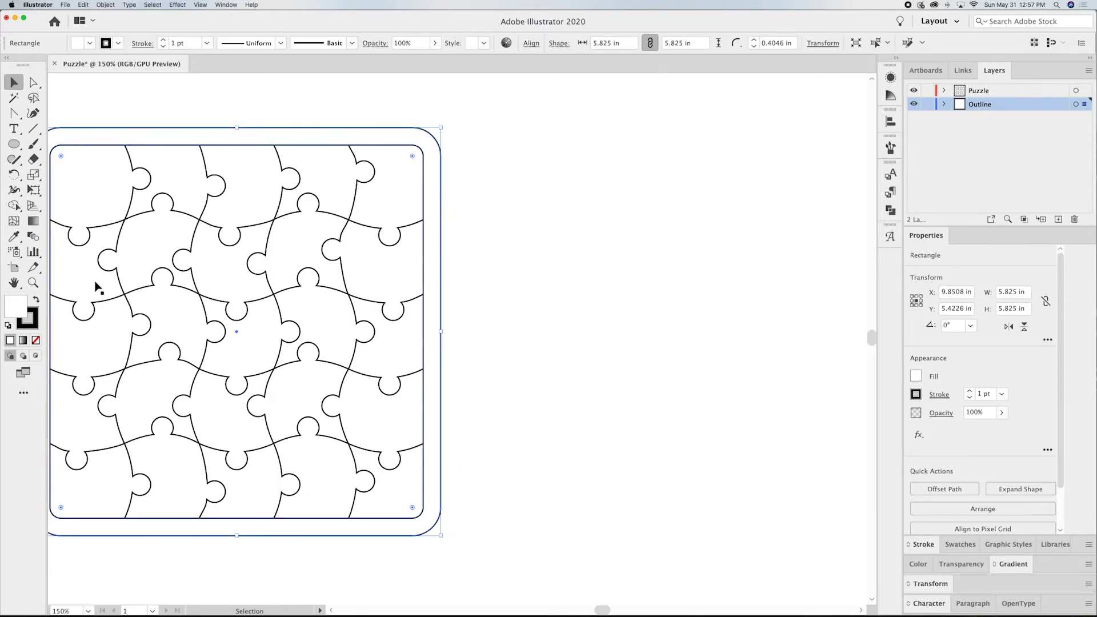
Duplicate the rounded outer frame and place the copy to the right of the puzzle
{"action": "left_click", "coordinate": [110, 113]}
{"action": "left_click", "coordinate": [103, 130]}
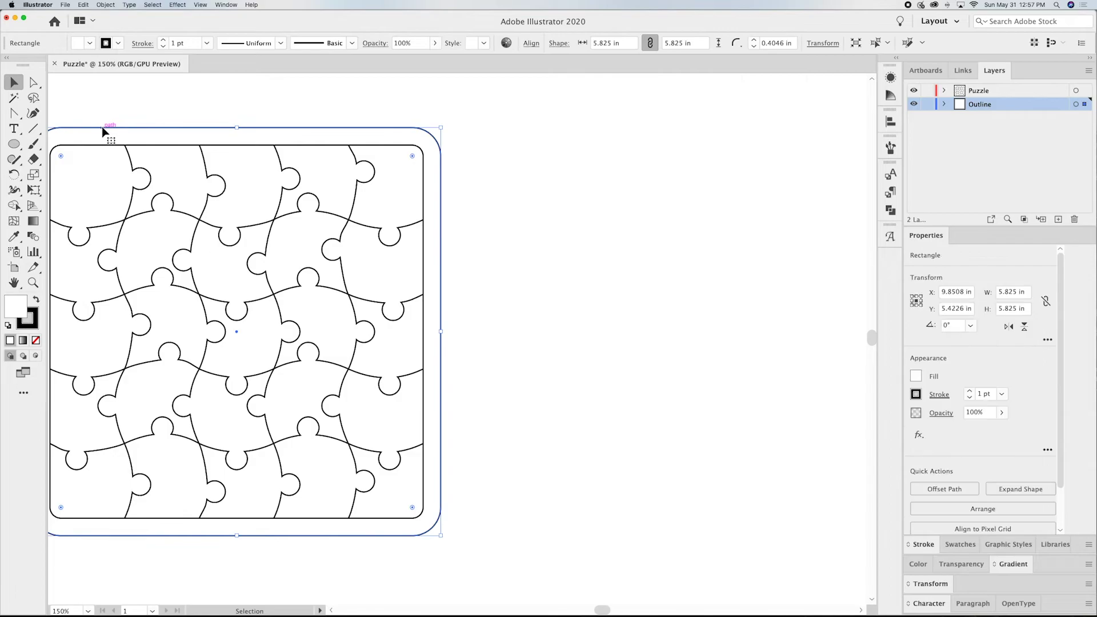
{"action": "left_click", "coordinate": [152, 128]}
{"action": "left_click", "coordinate": [427, 150]}
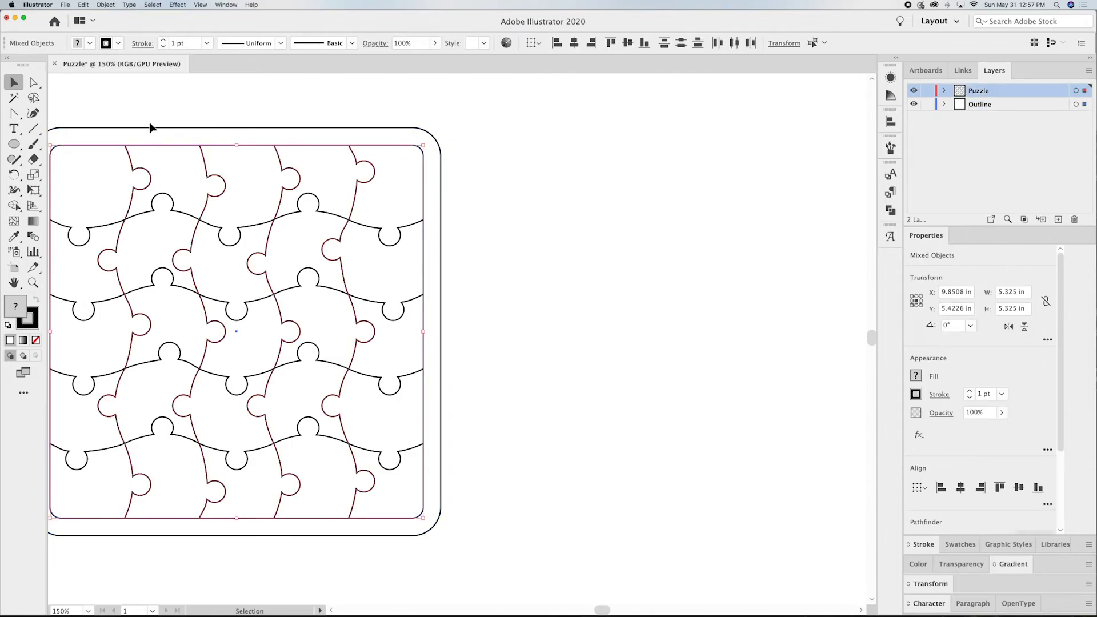
{"action": "left_click_drag", "start_coordinate": [153, 128], "coordinate": [571, 150]}
{"action": "left_click", "coordinate": [563, 137]}
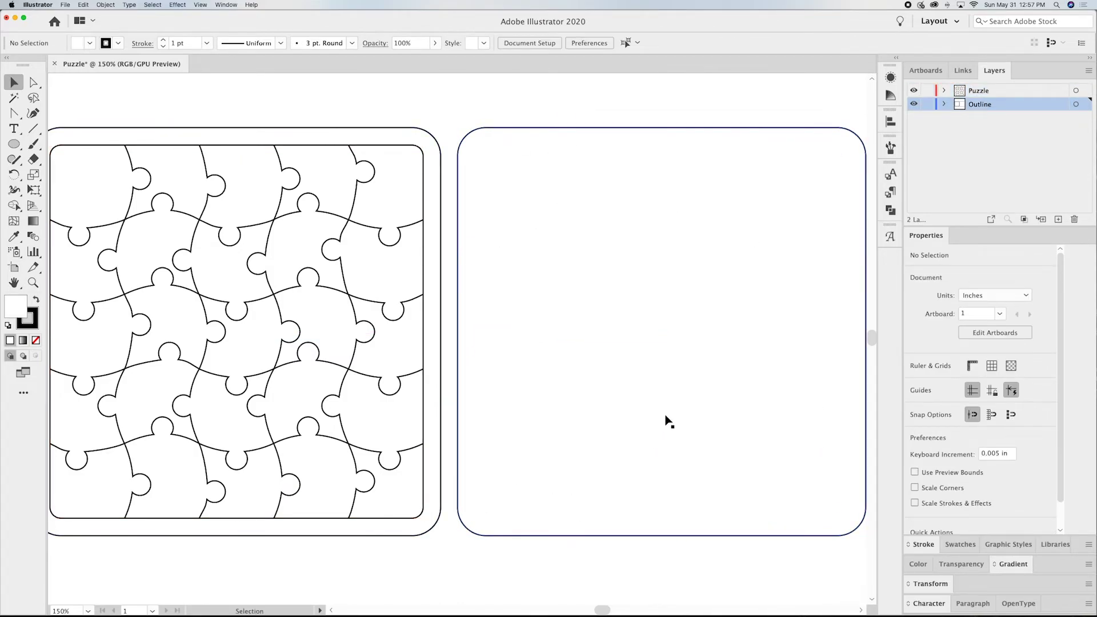
{"action": "left_click_drag", "start_coordinate": [557, 281], "coordinate": [378, 360]}
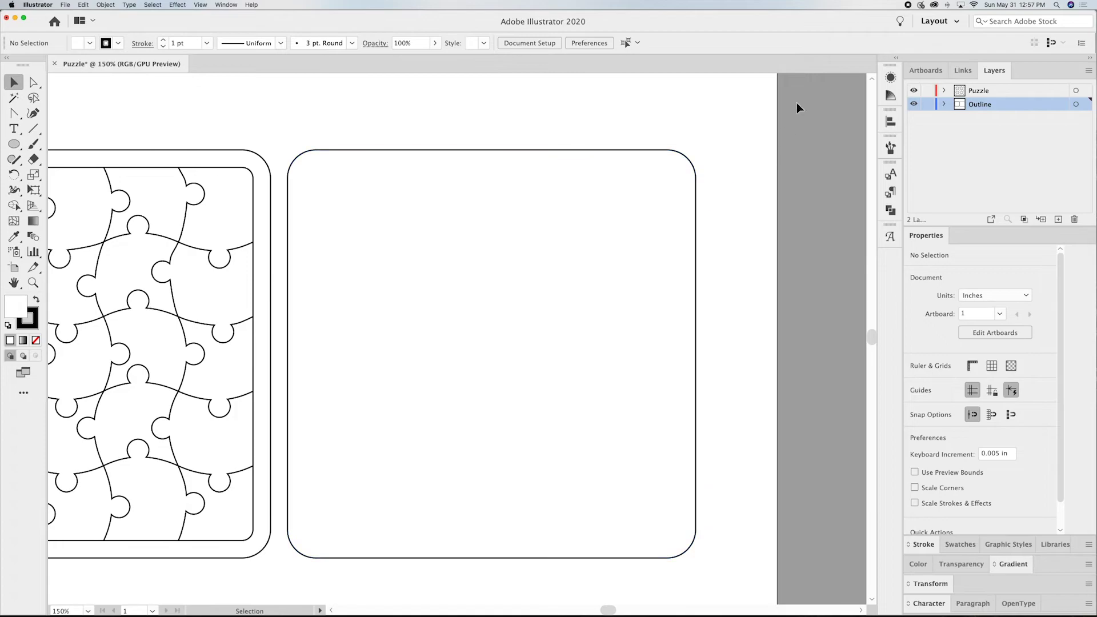
Enlarge the copied frame to about 6.084 in square, then deselect it
{"action": "left_click", "coordinate": [666, 158]}
{"action": "left_click_drag", "start_coordinate": [696, 150], "coordinate": [706, 139]}
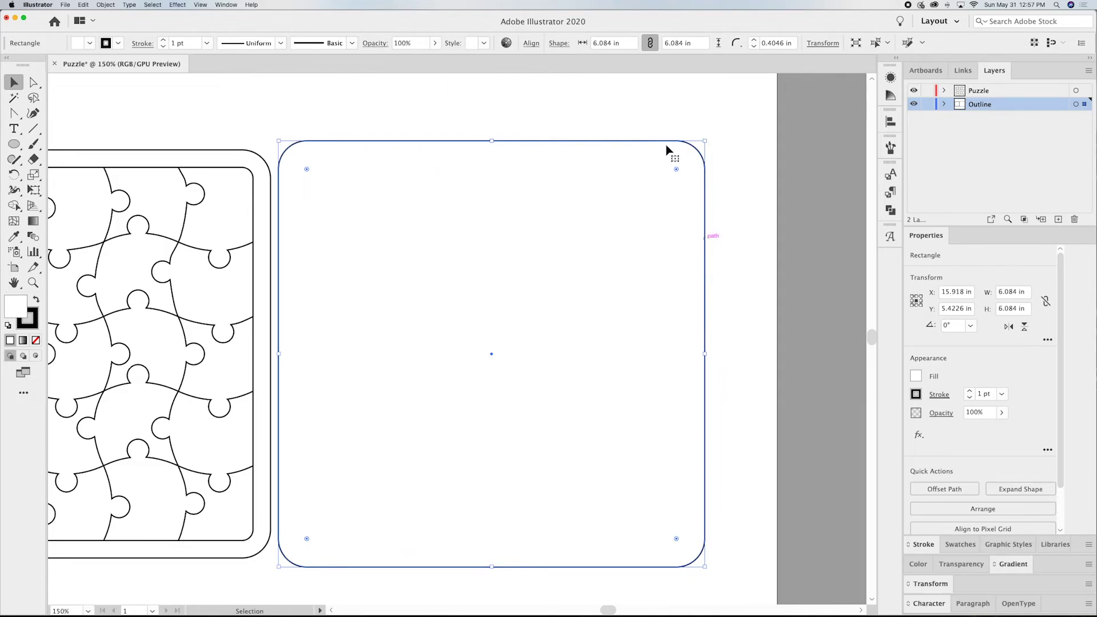
{"action": "key", "text": "space"}
{"action": "left_click_drag", "start_coordinate": [290, 326], "coordinate": [549, 282]}
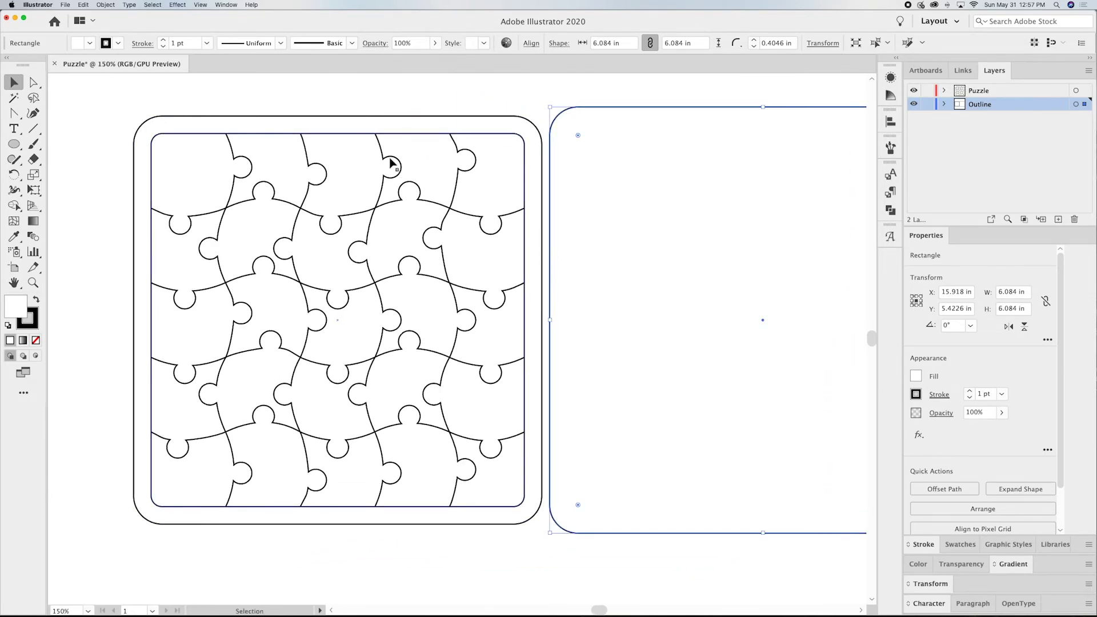
{"action": "left_click", "coordinate": [347, 93]}
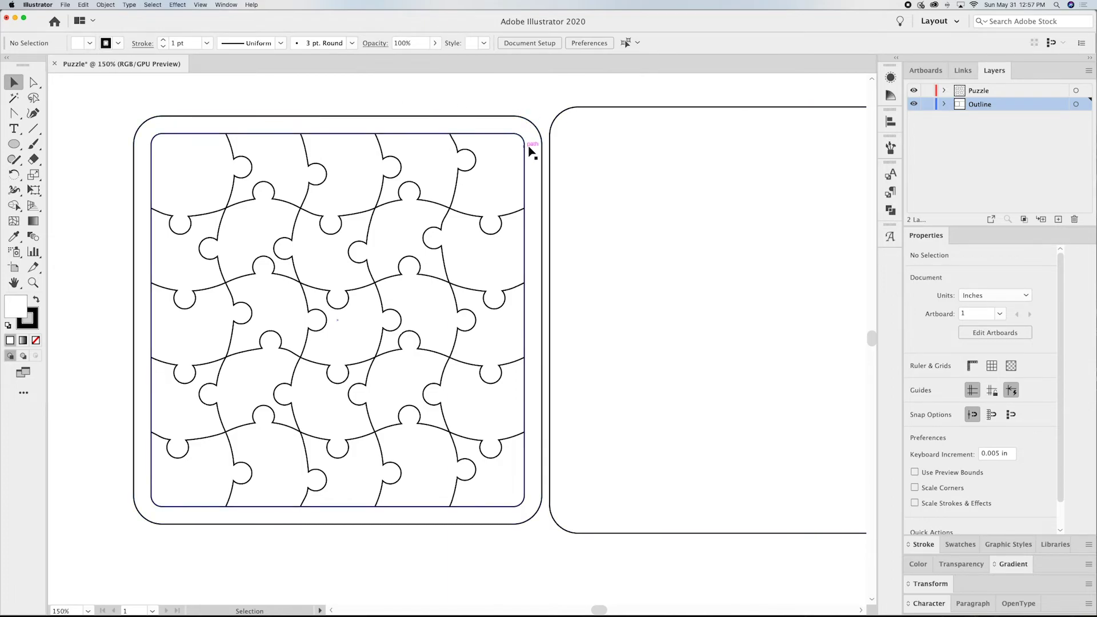
Select all the vertical cut lines and give them a red stroke
{"action": "left_click", "coordinate": [243, 166]}
{"action": "left_click", "coordinate": [308, 163], "text": "shift"}
{"action": "left_click", "coordinate": [392, 164], "text": "shift"}
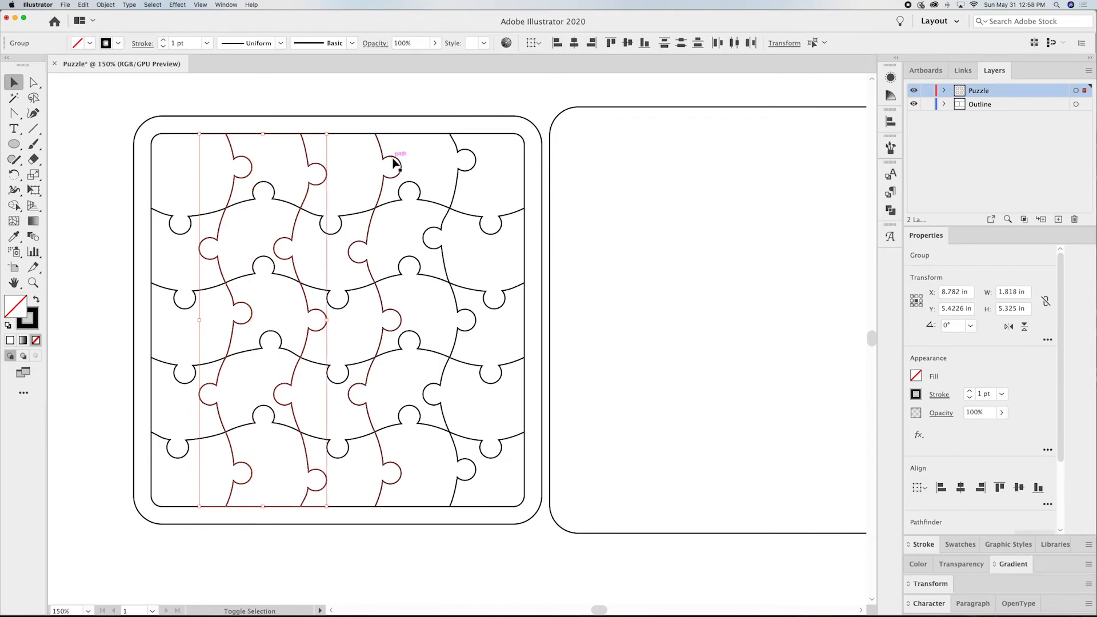
{"action": "left_click", "coordinate": [466, 167], "text": "shift"}
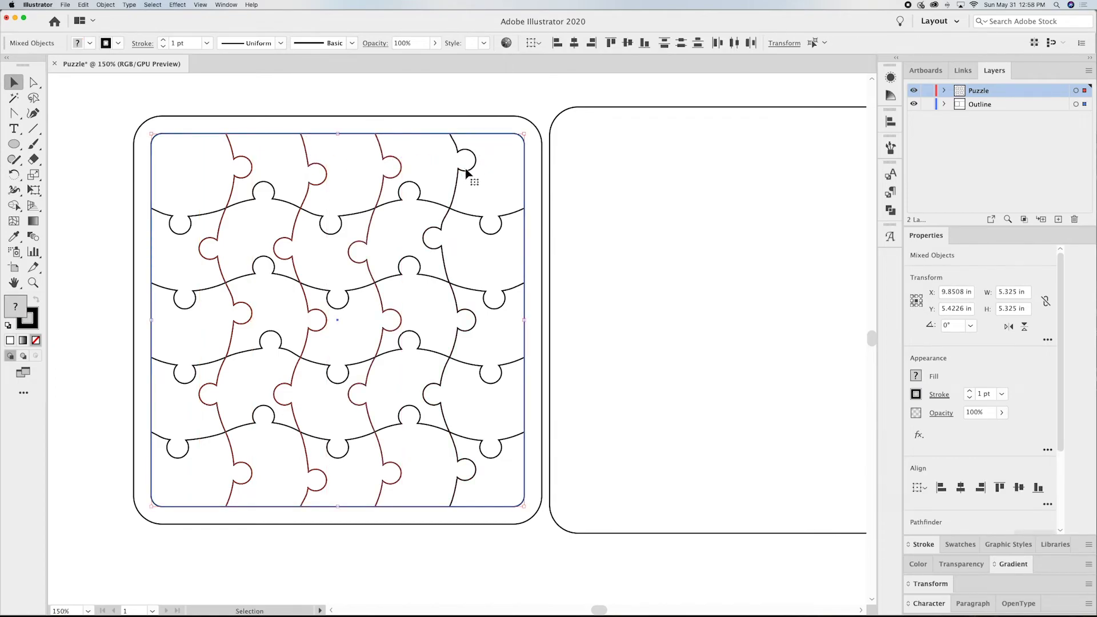
{"action": "left_click", "coordinate": [465, 166], "text": "shift"}
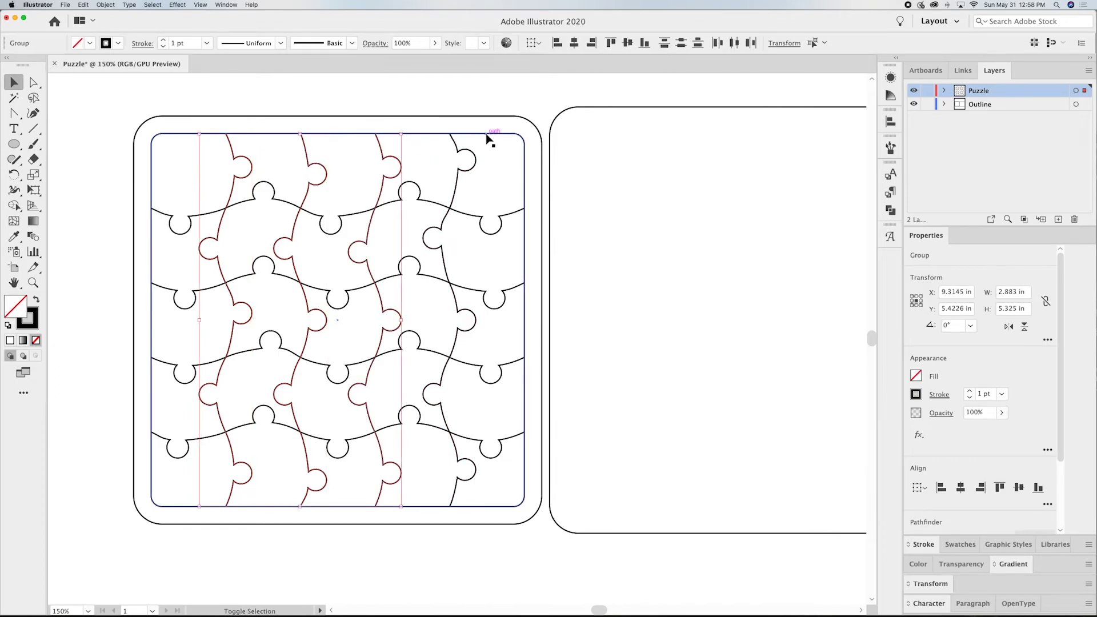
{"action": "left_click", "coordinate": [467, 167], "text": "shift"}
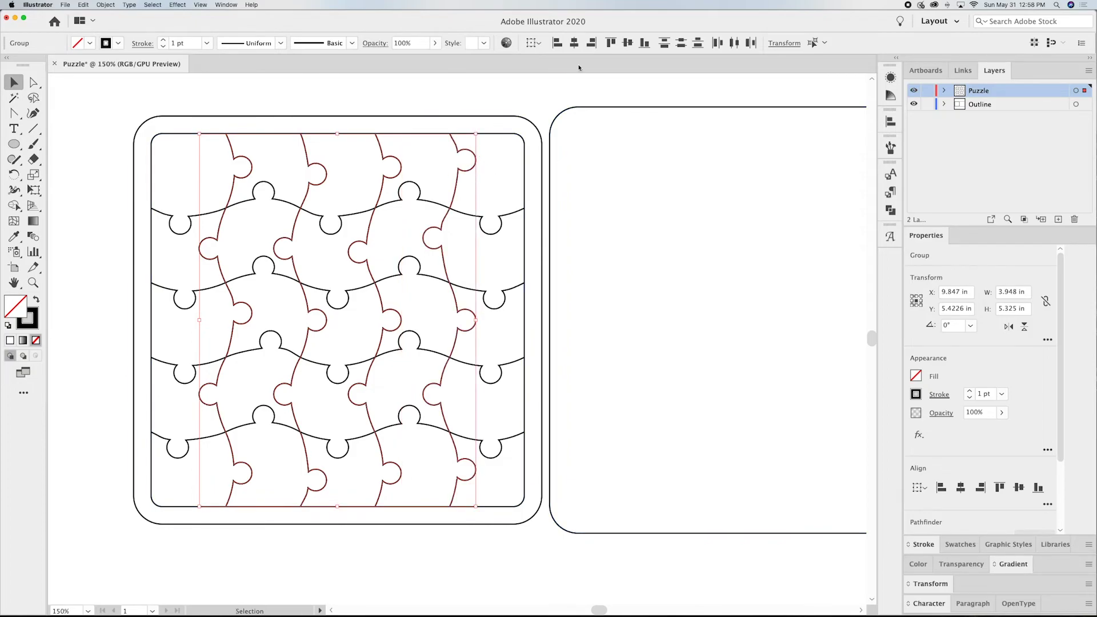
{"action": "left_click", "coordinate": [916, 394]}
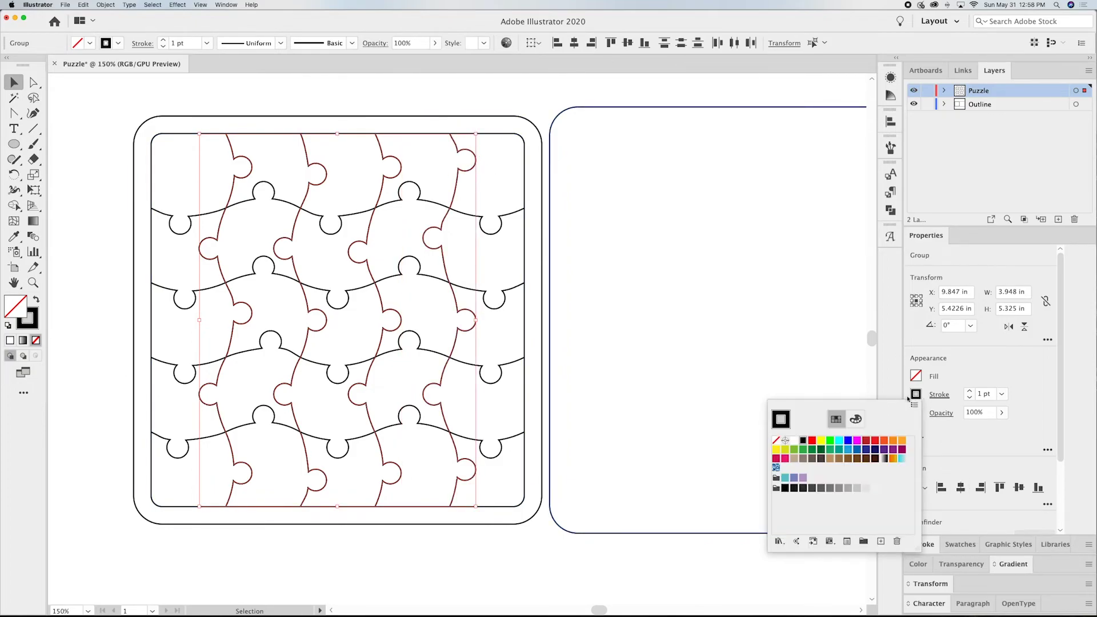
{"action": "left_click", "coordinate": [877, 441]}
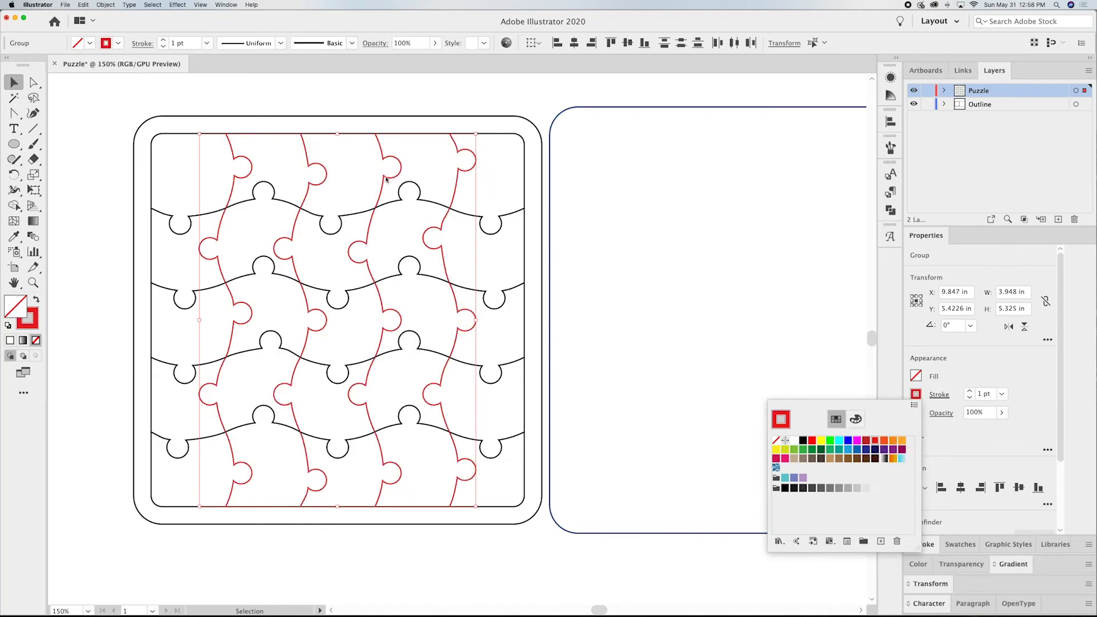
{"action": "left_click", "coordinate": [72, 193]}
Select the four horizontal cut lines and give them a blue stroke
{"action": "left_click", "coordinate": [164, 216]}
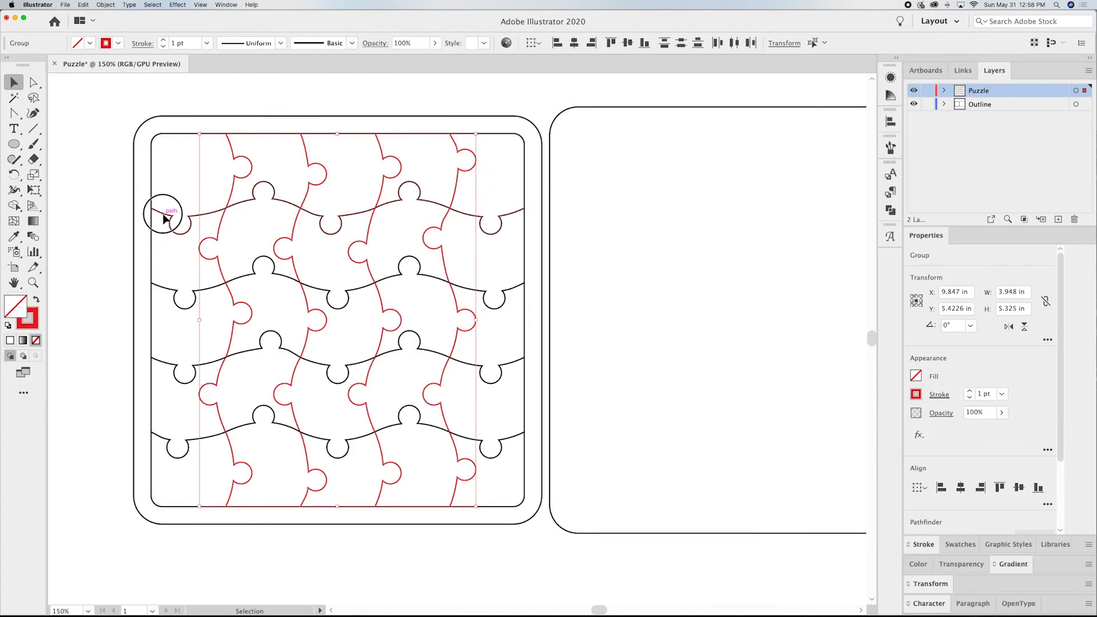
{"action": "left_click", "coordinate": [169, 294], "text": "shift"}
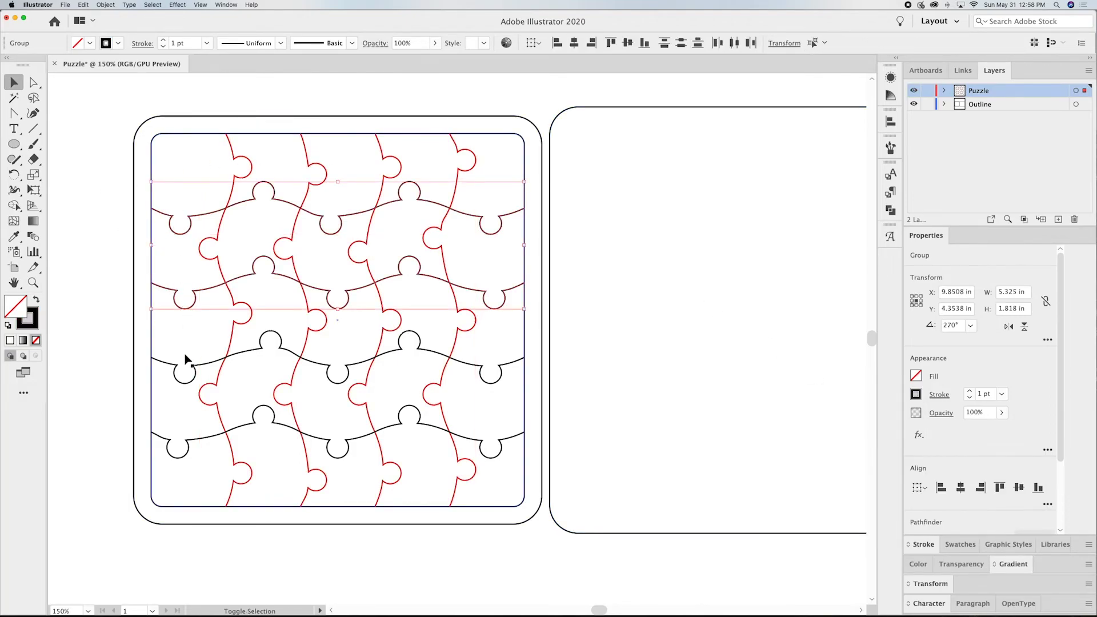
{"action": "left_click", "coordinate": [178, 366], "text": "shift"}
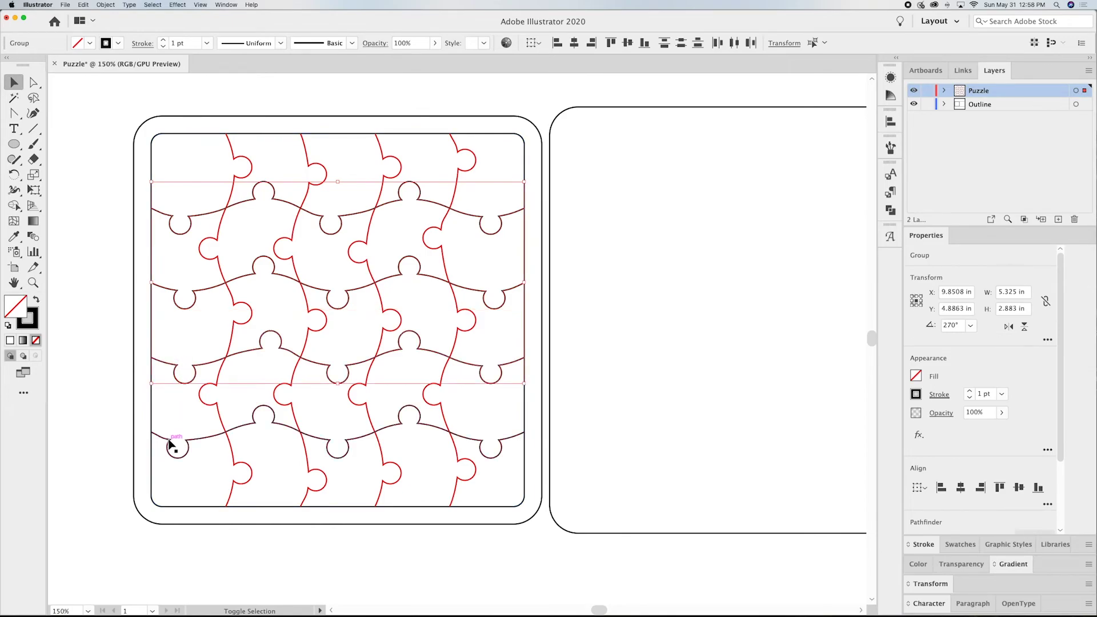
{"action": "left_click", "coordinate": [169, 442], "text": "shift"}
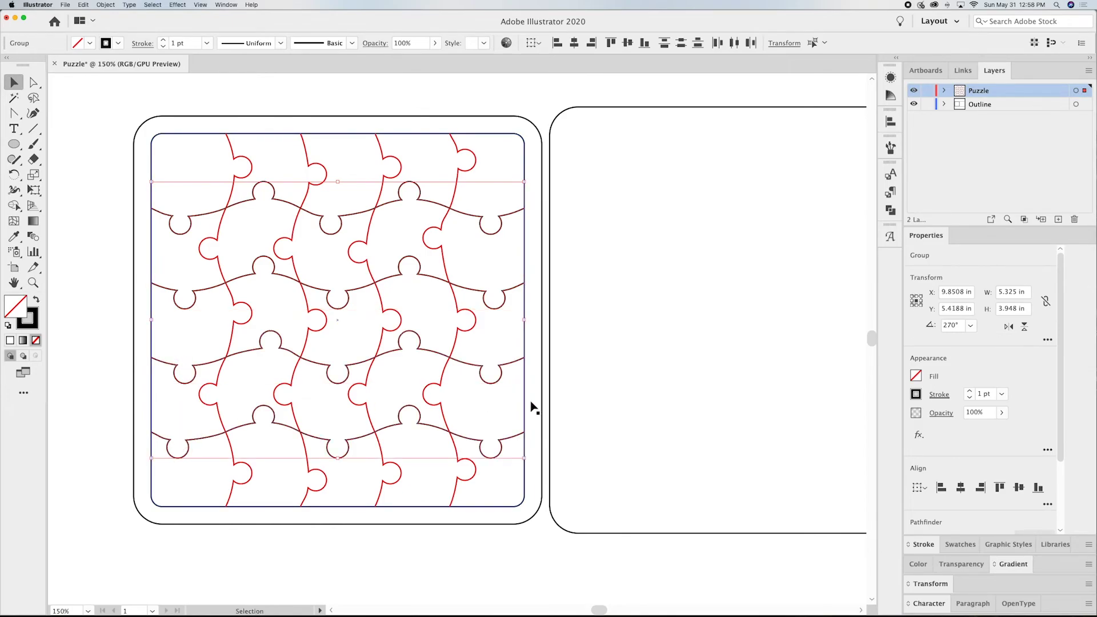
{"action": "left_click", "coordinate": [916, 394]}
{"action": "left_click", "coordinate": [857, 449]}
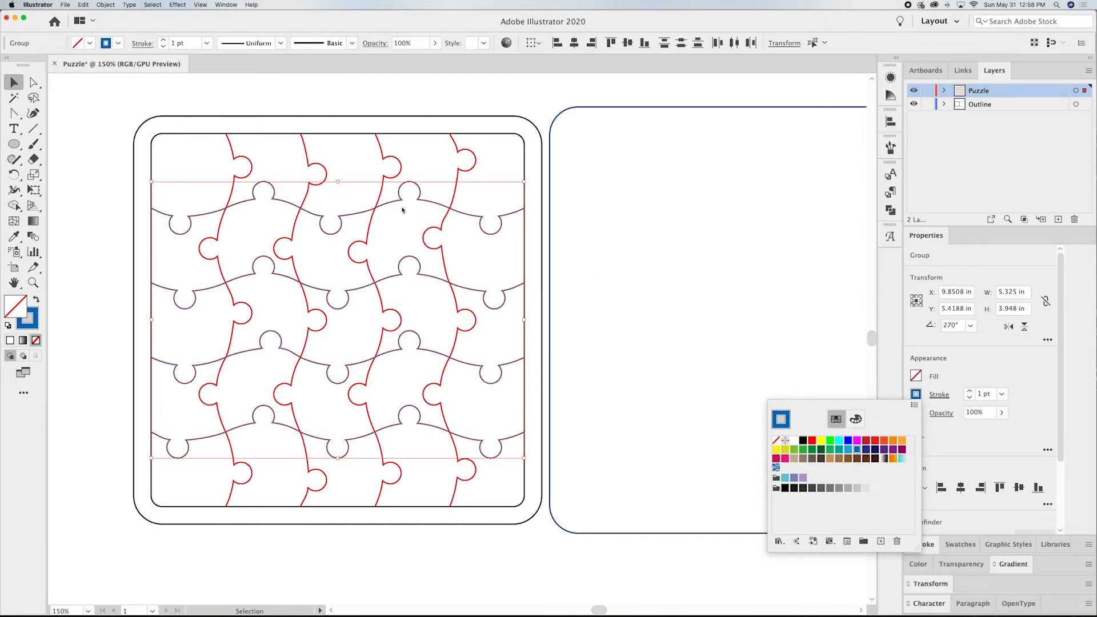
{"action": "left_click", "coordinate": [109, 155]}
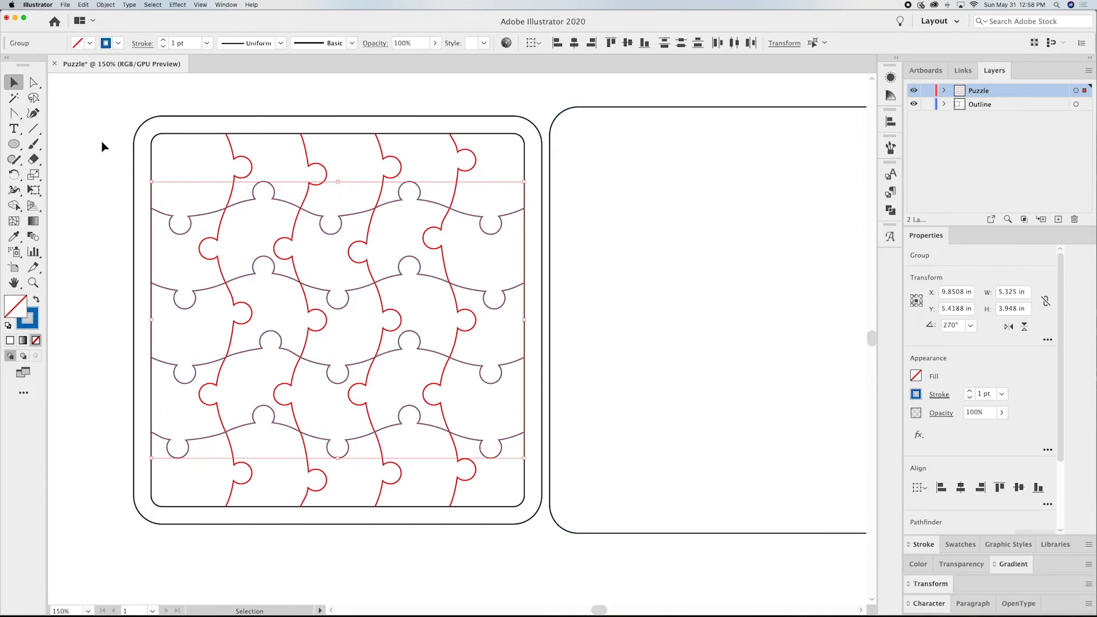
{"action": "left_click", "coordinate": [103, 147]}
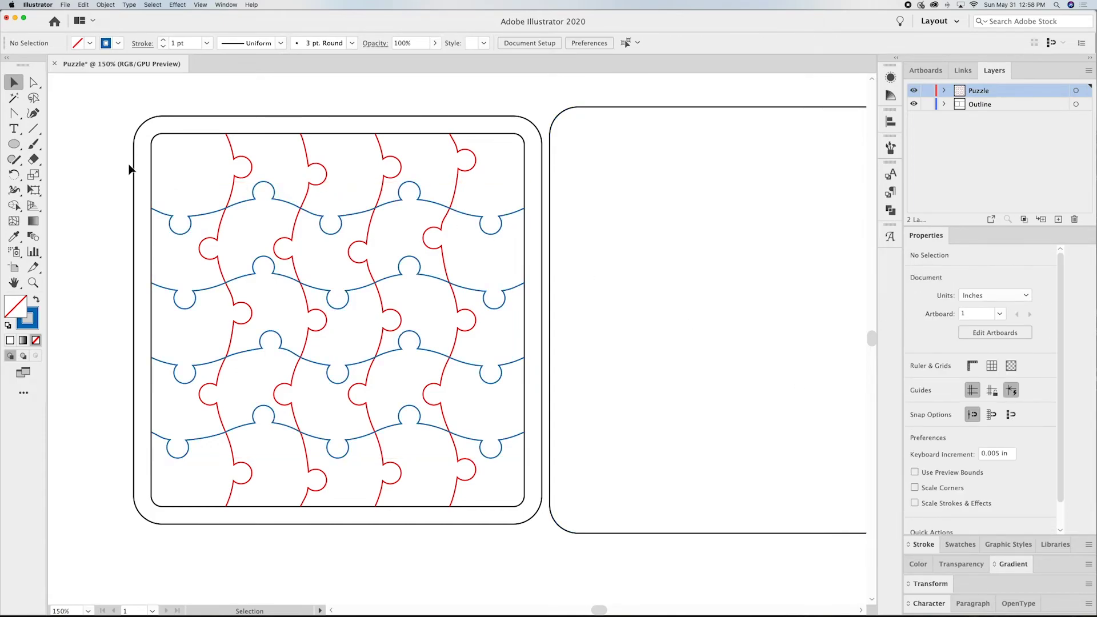